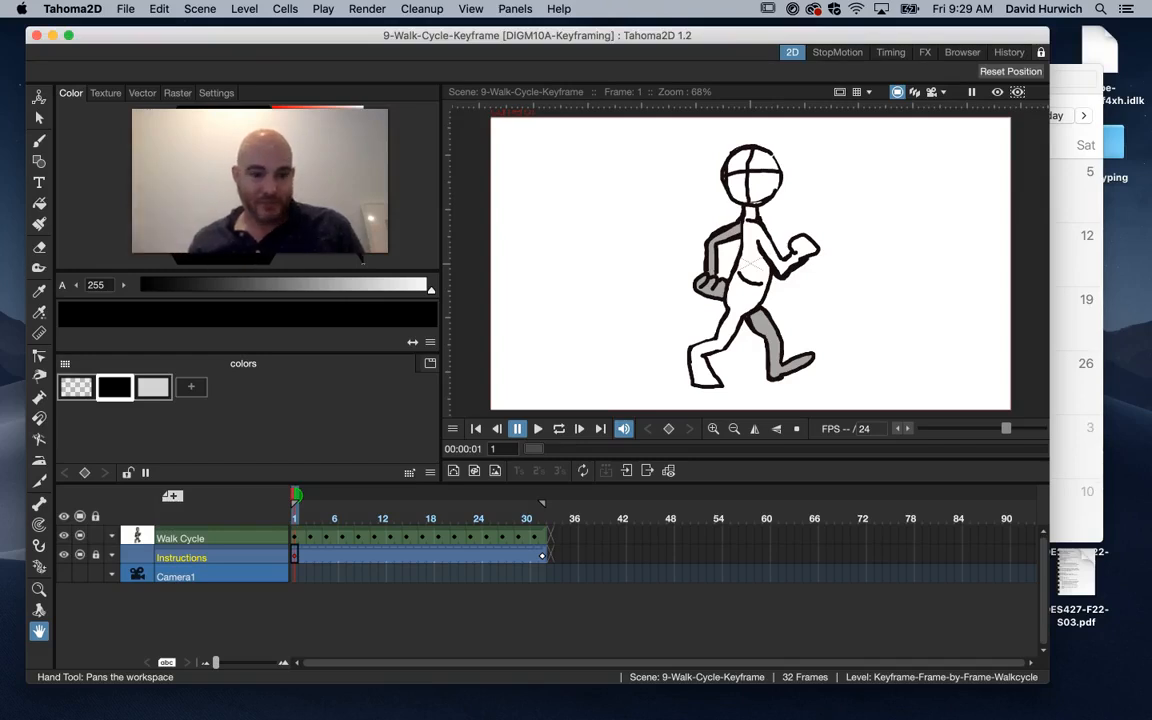
Play the walk cycle in a loop from frame 1 and stop the playback.
click(298, 519)
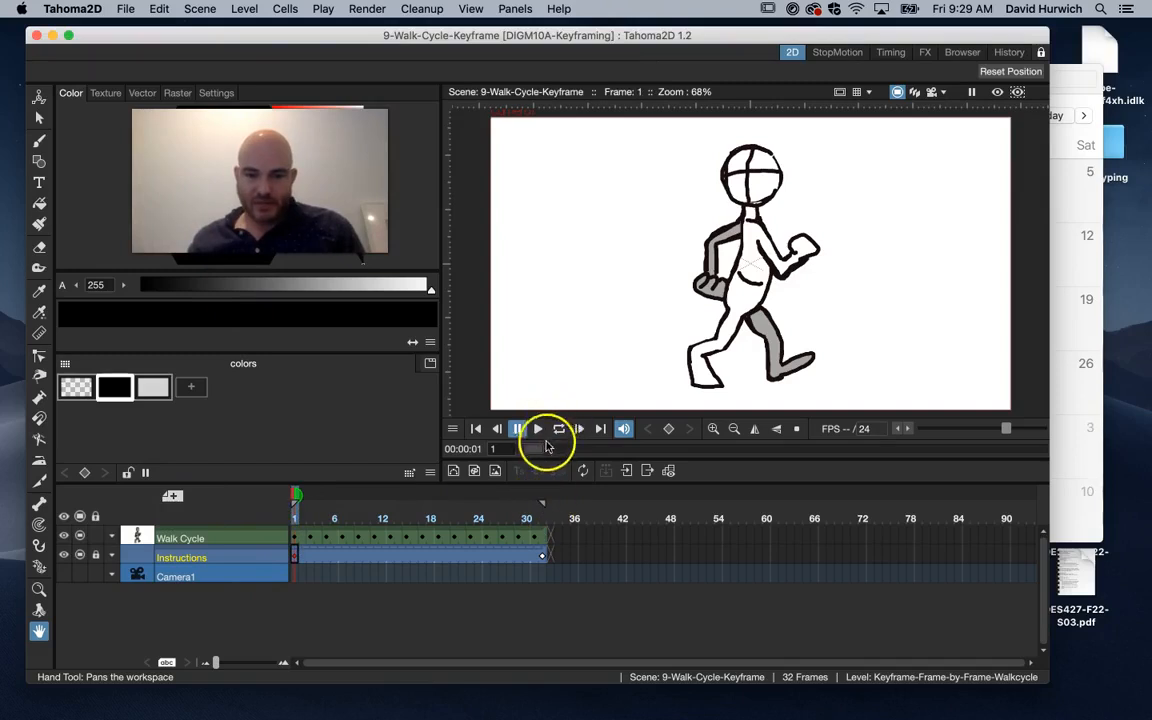
click(559, 428)
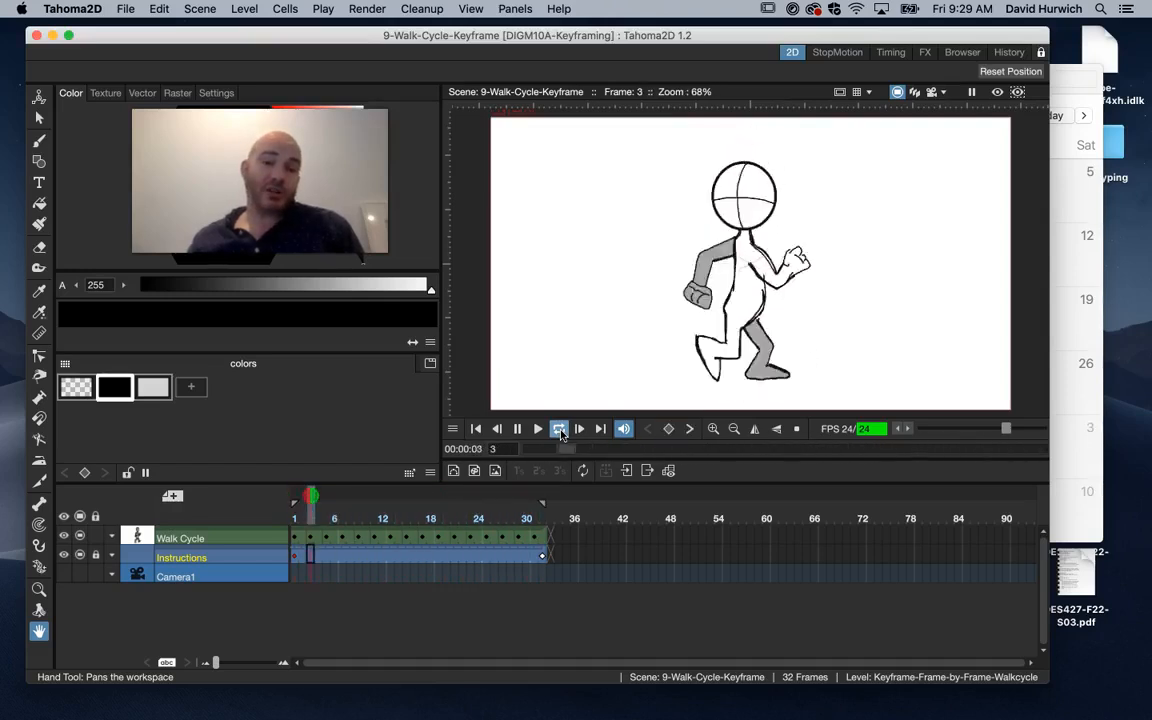
click(559, 430)
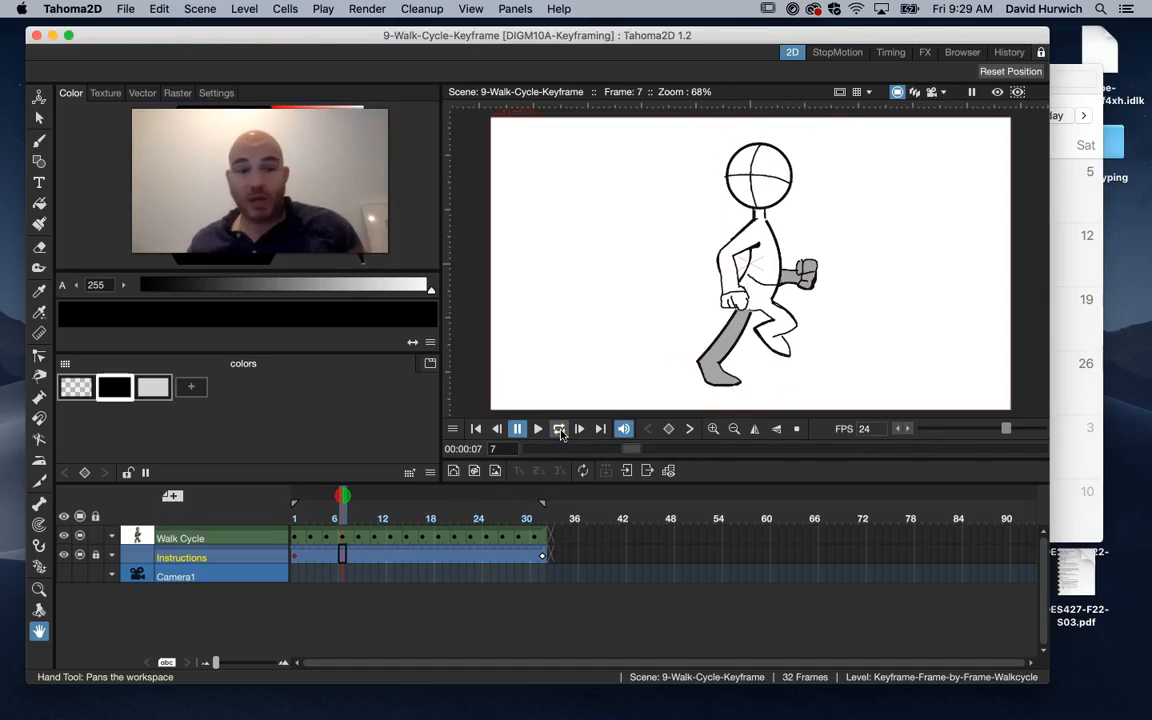
With the Animate tool in Position mode, set a keyframe on the Instructions layer at frame 1.
scroll(566, 260, down, 2)
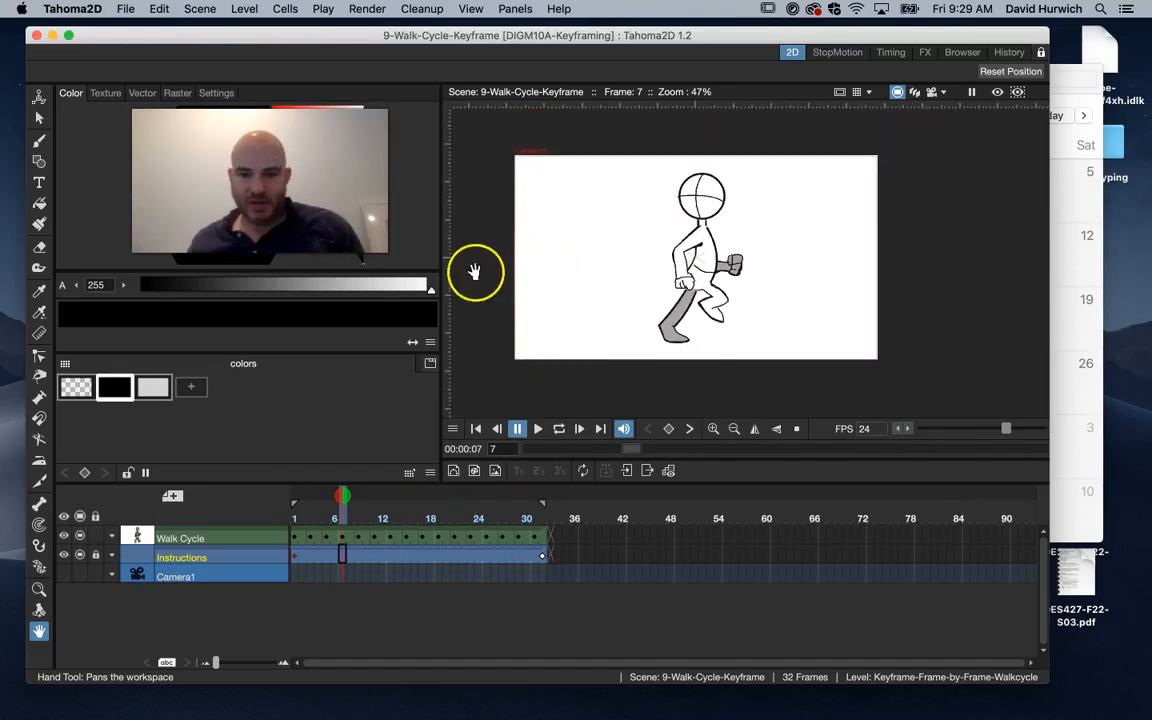
click(297, 527)
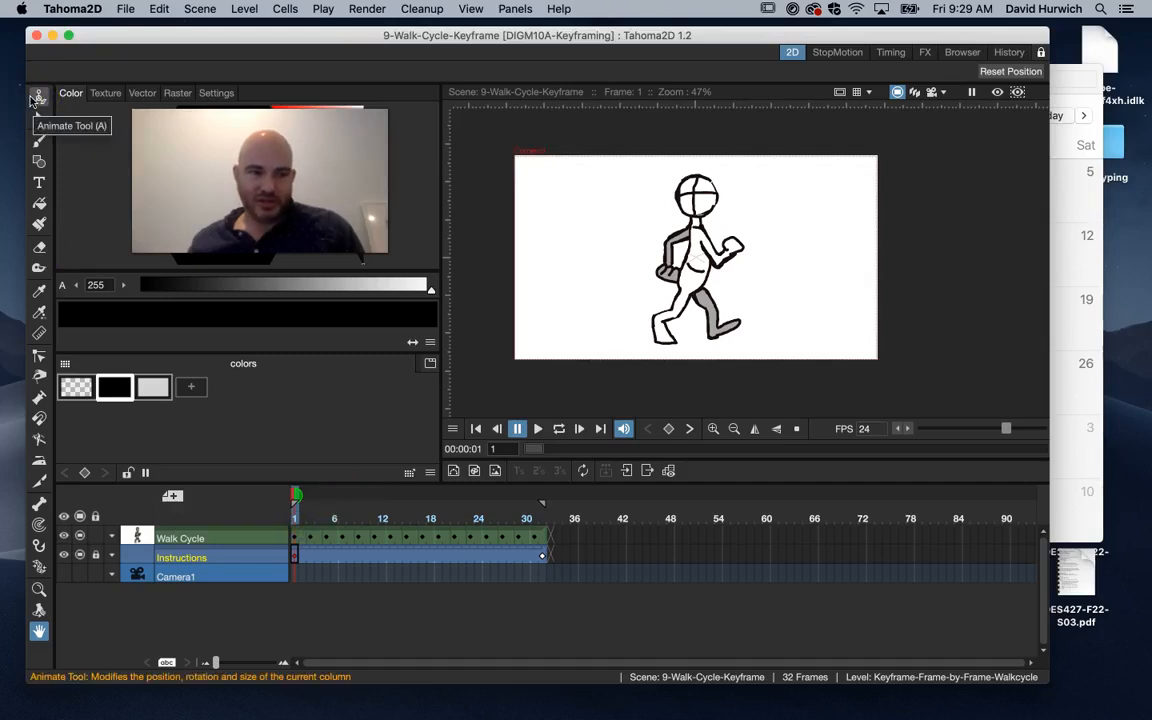
click(33, 97)
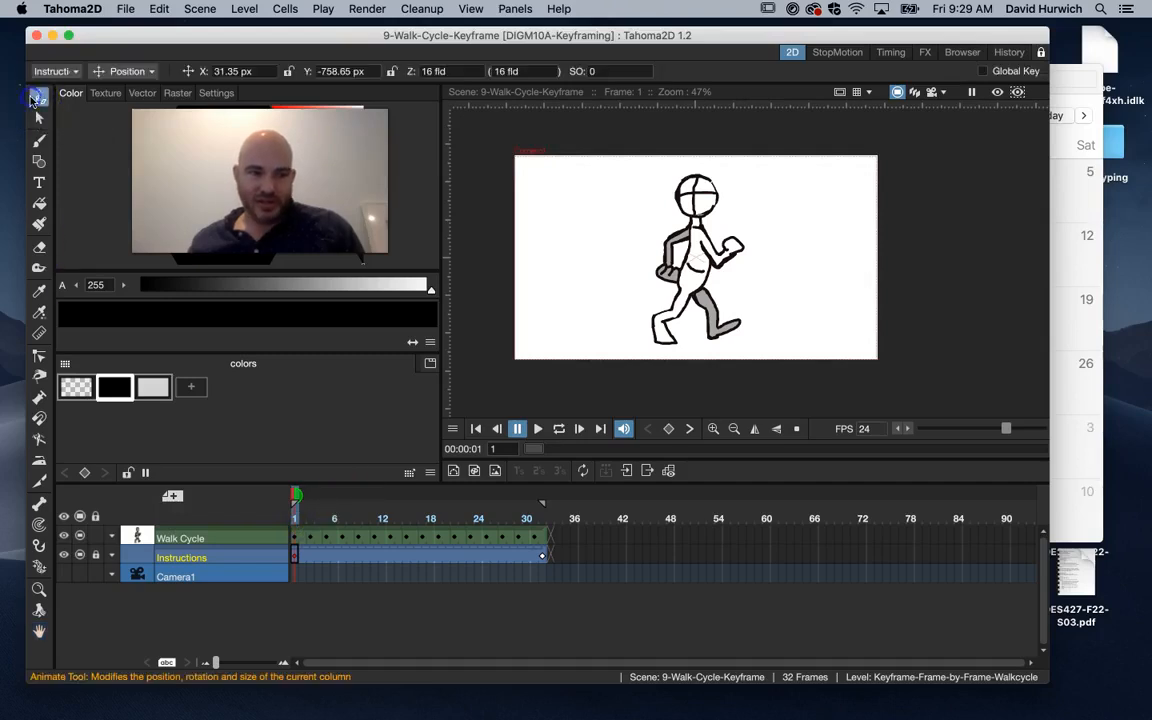
click(149, 74)
click(145, 95)
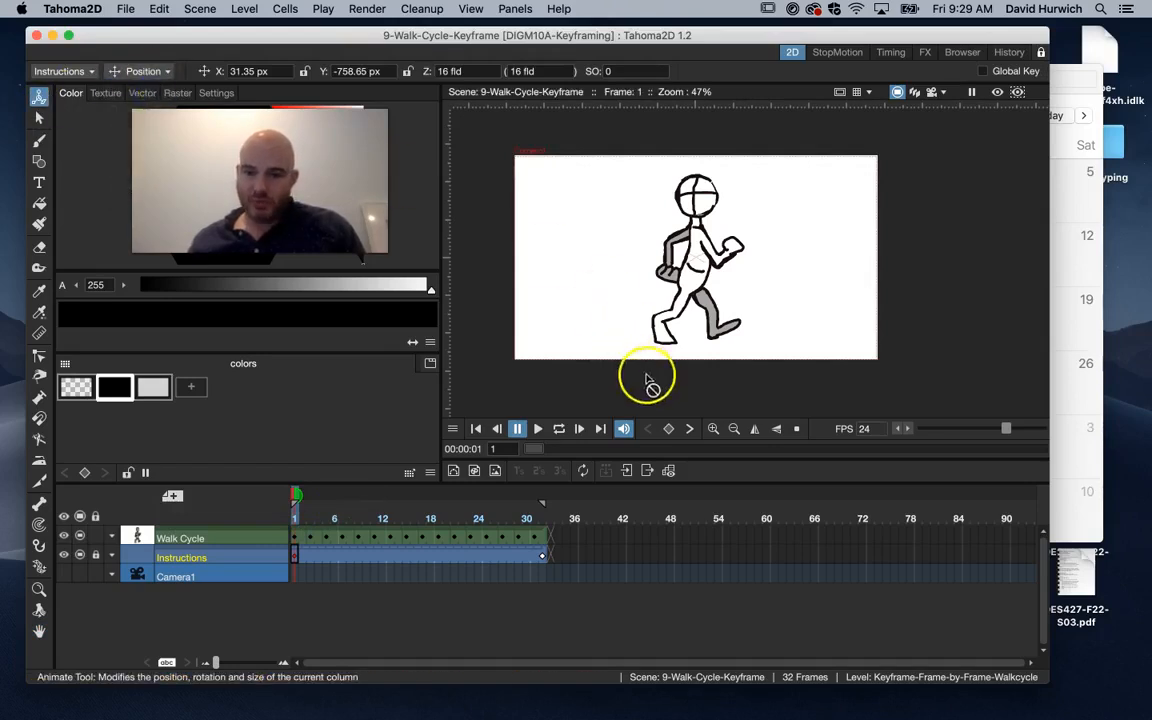
click(668, 428)
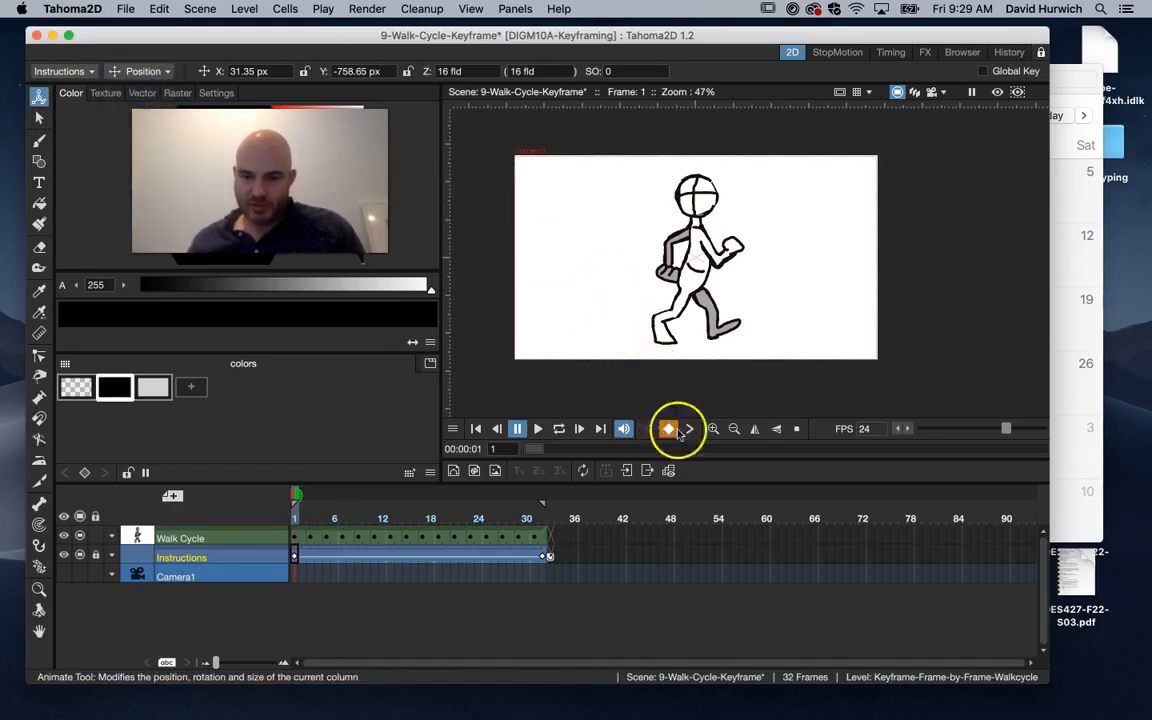
Set a position keyframe on the Walk Cycle layer at frame 1 and move the figure left off the canvas, to about X -1223 px.
click(206, 538)
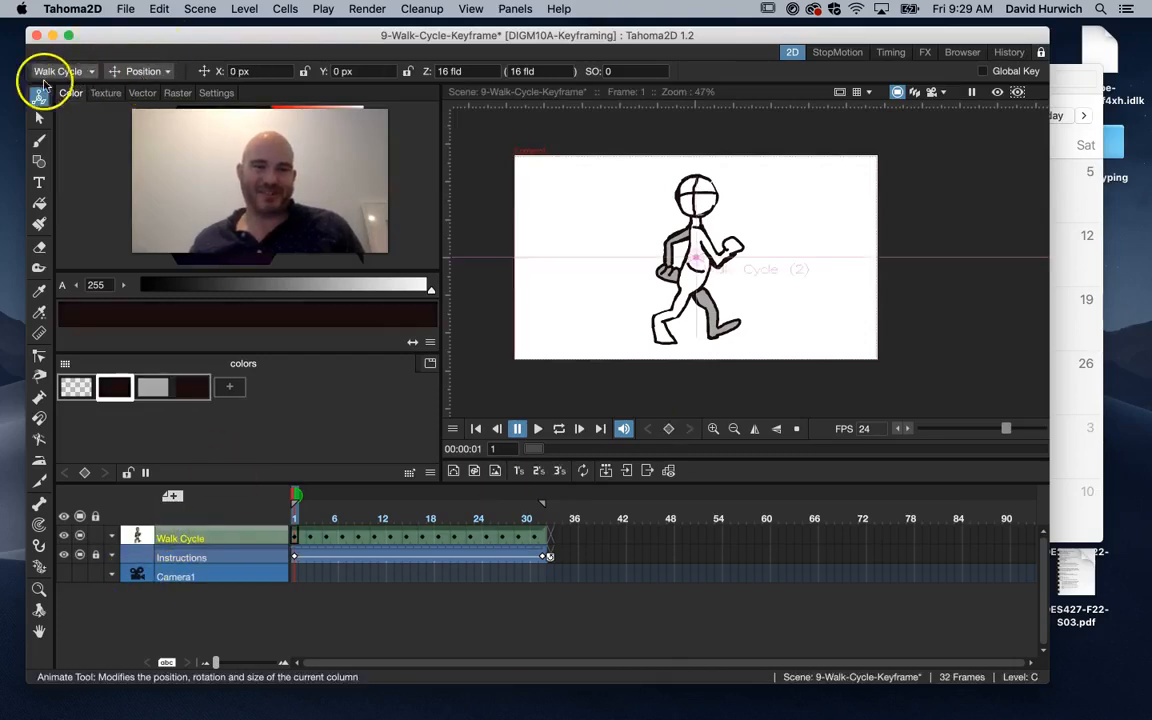
click(131, 73)
click(738, 365)
click(669, 429)
drag(296, 504, 267, 522)
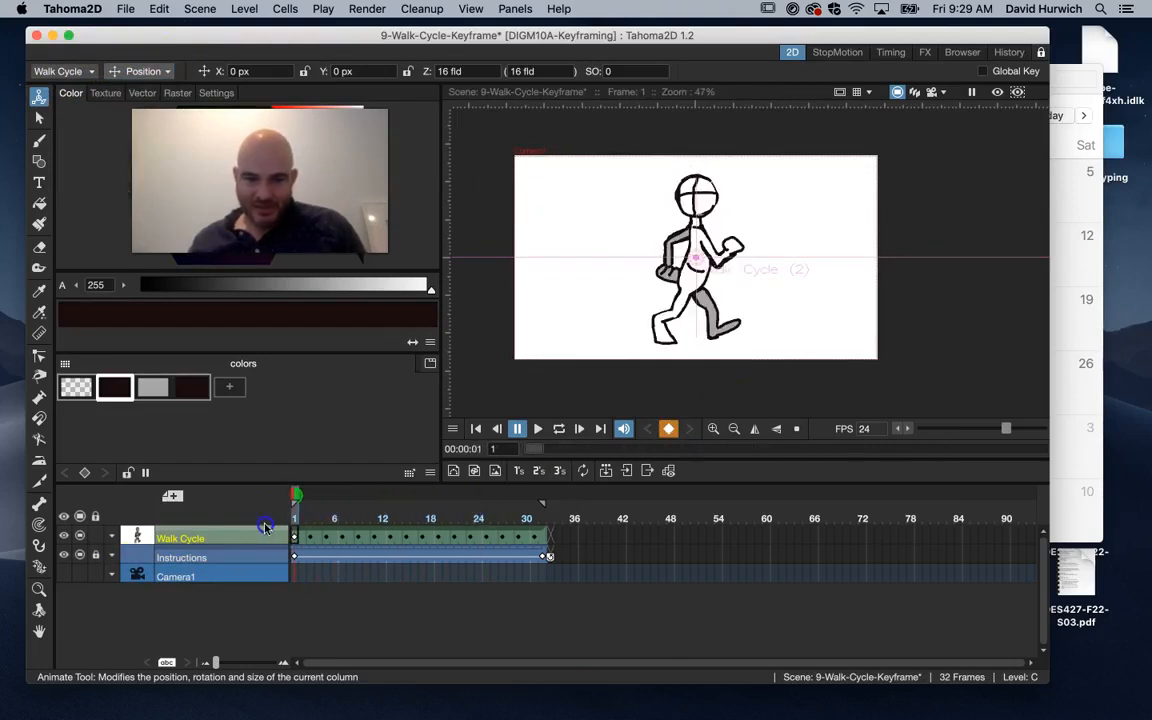
drag(668, 262, 464, 269)
drag(558, 270, 652, 268)
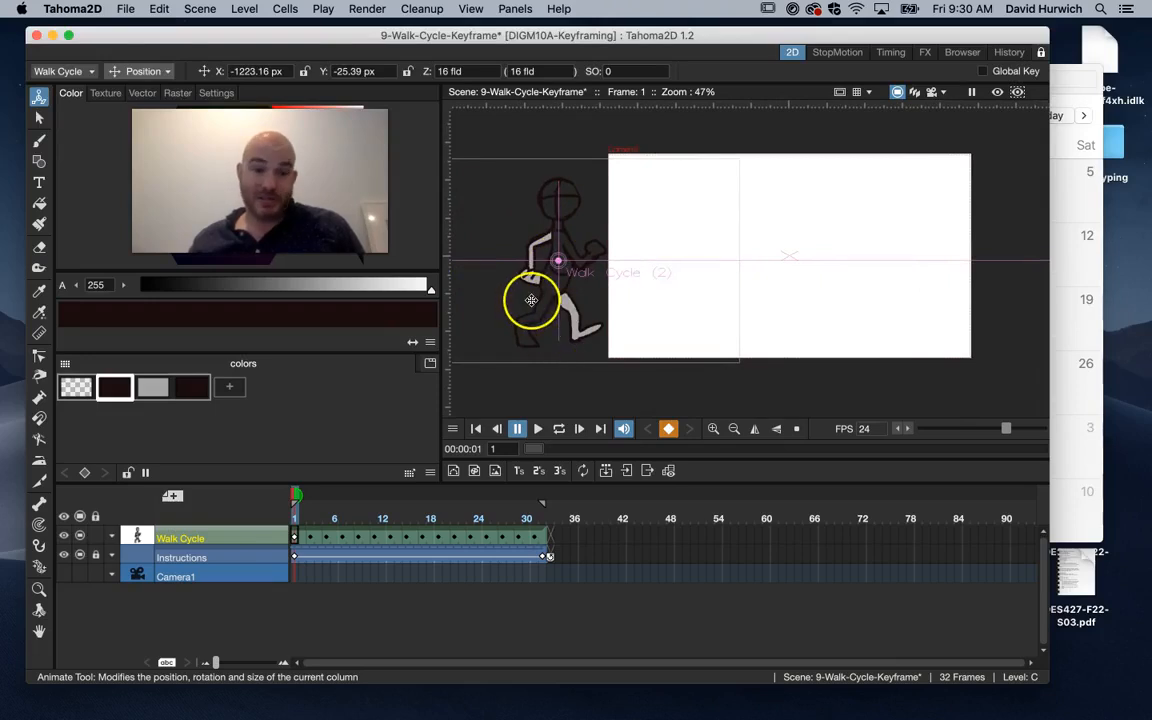
At frame 32, move the Walk Cycle figure across the canvas past its right edge, to about X 1206 px.
drag(294, 516, 542, 519)
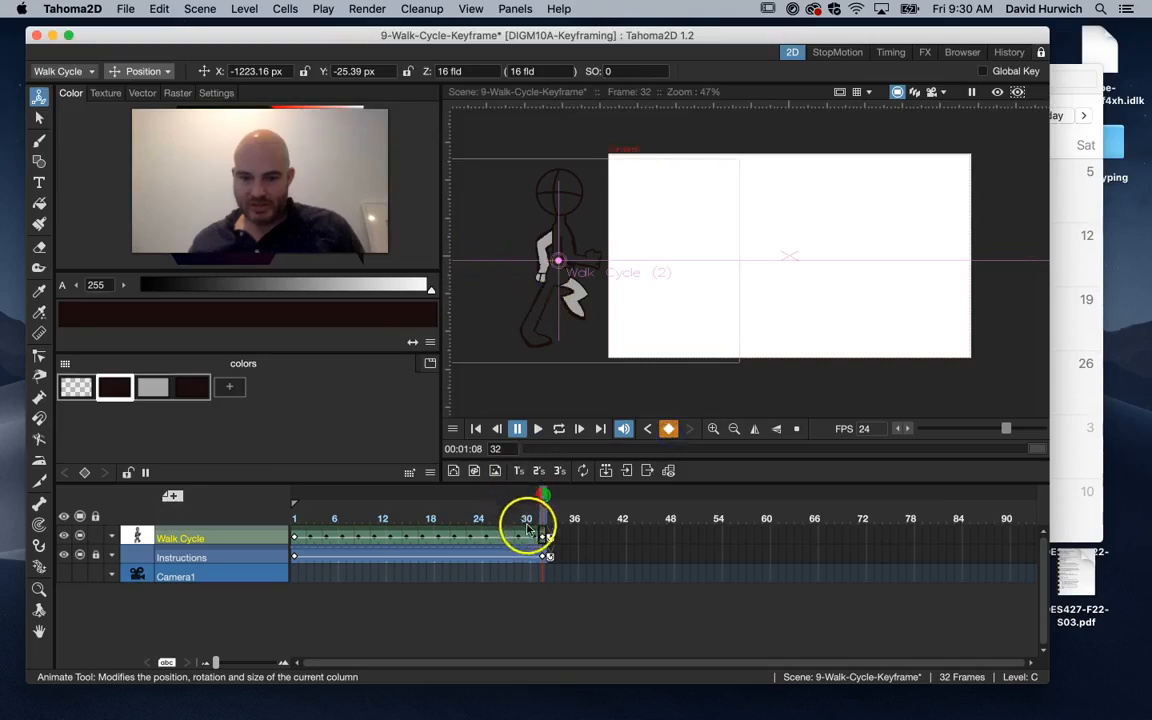
drag(545, 298, 1006, 298)
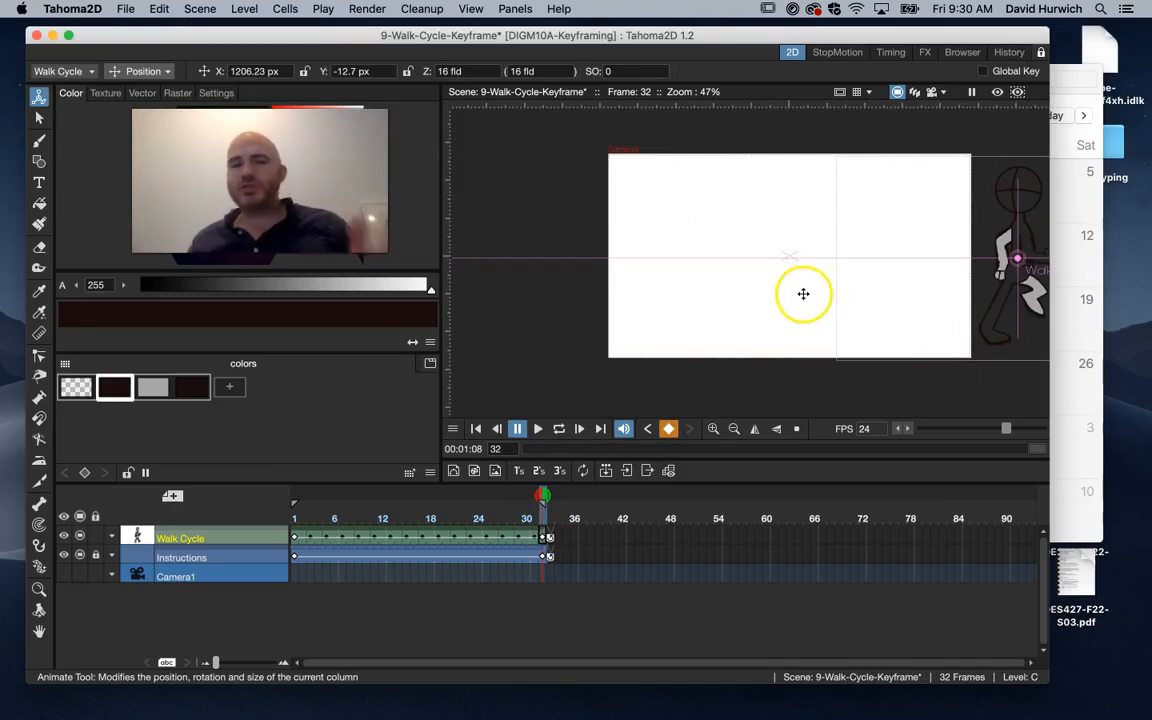
Scrub through the keyframed walk and play it in a loop from frame 1, then stop the playback.
click(295, 522)
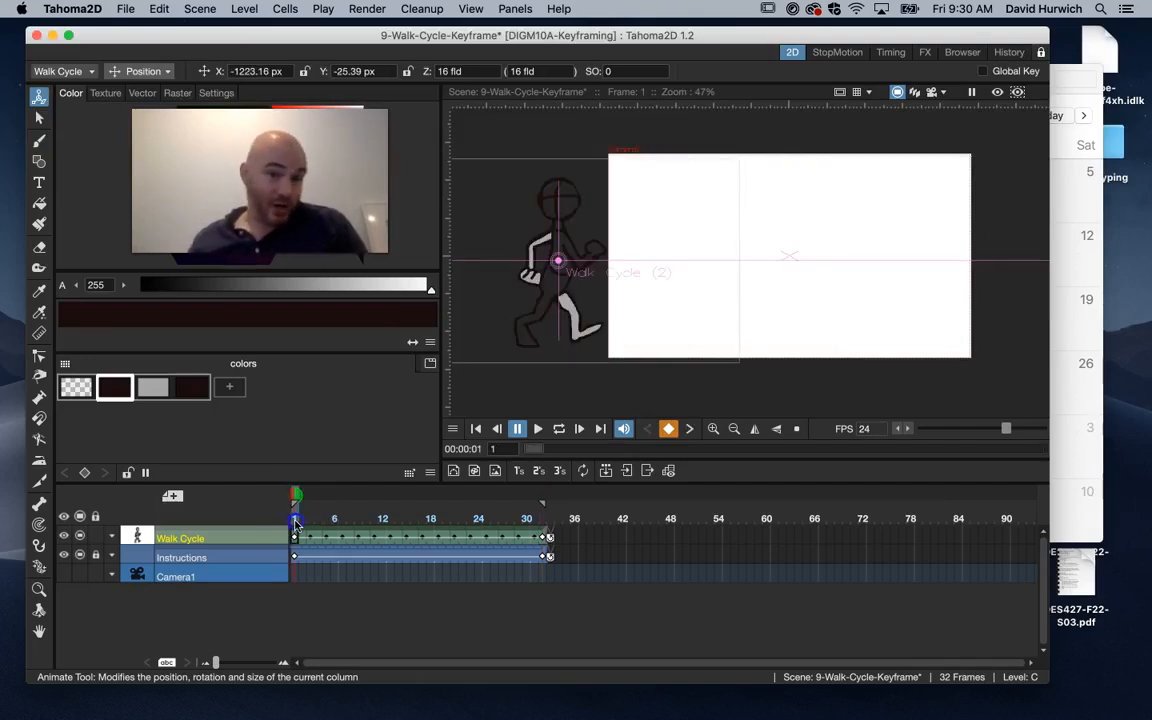
drag(295, 522, 176, 541)
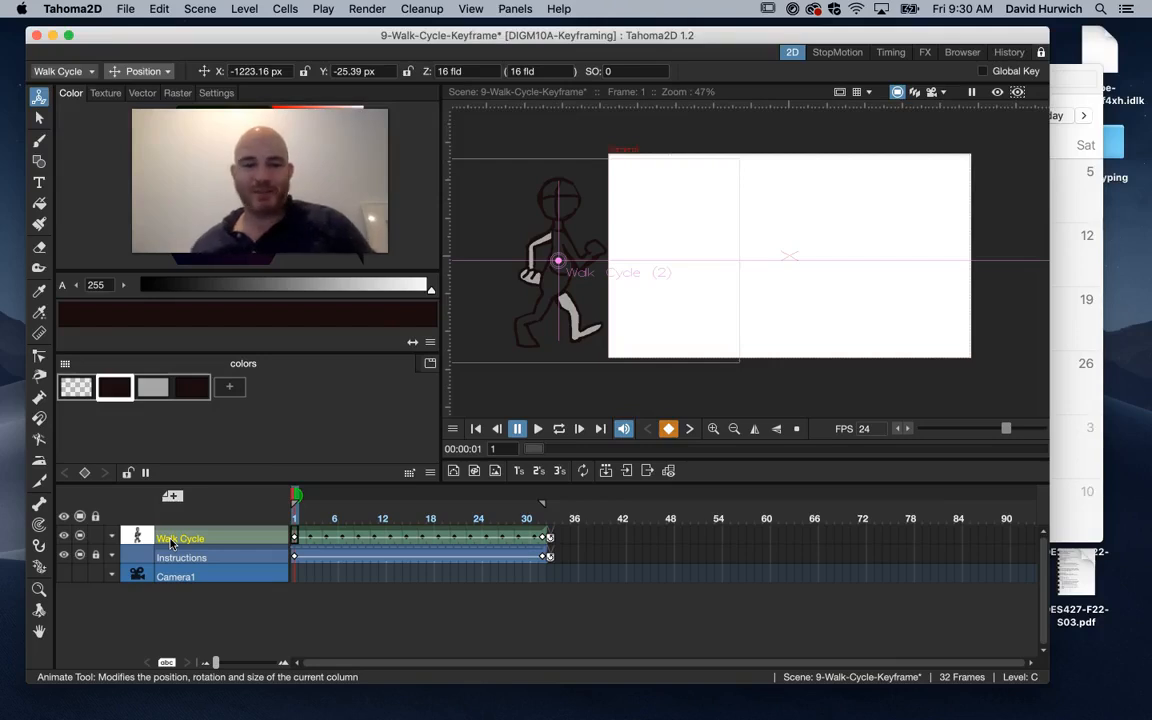
click(322, 519)
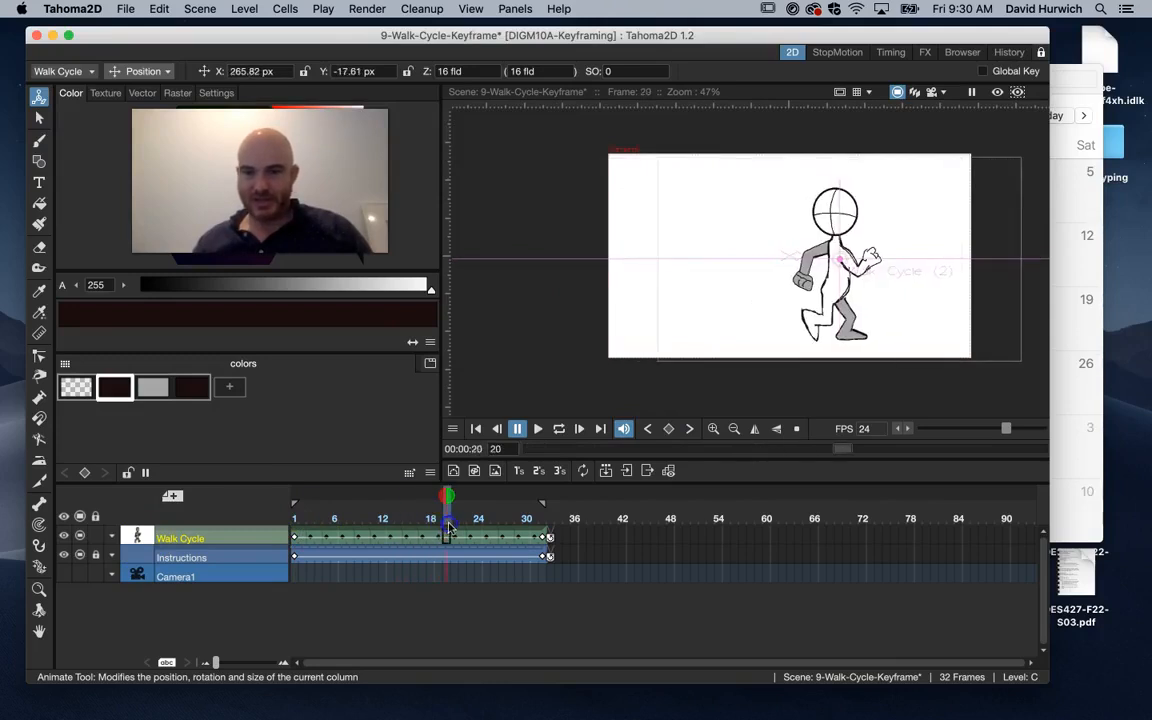
drag(350, 525, 236, 522)
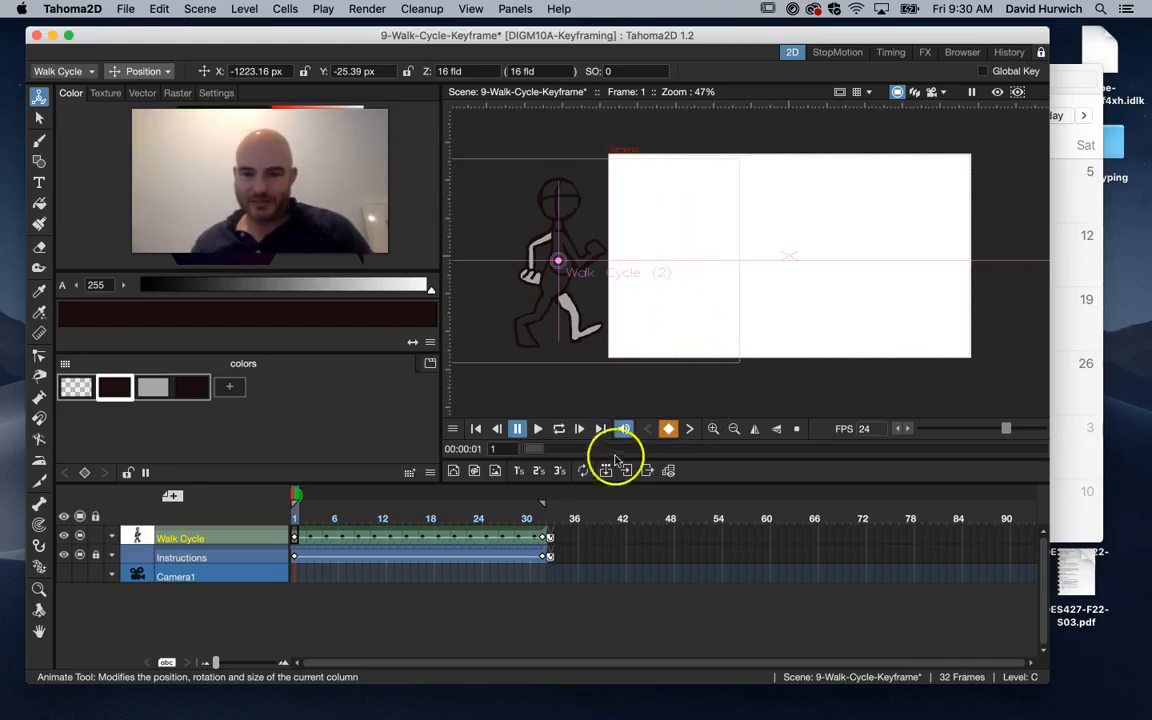
click(557, 430)
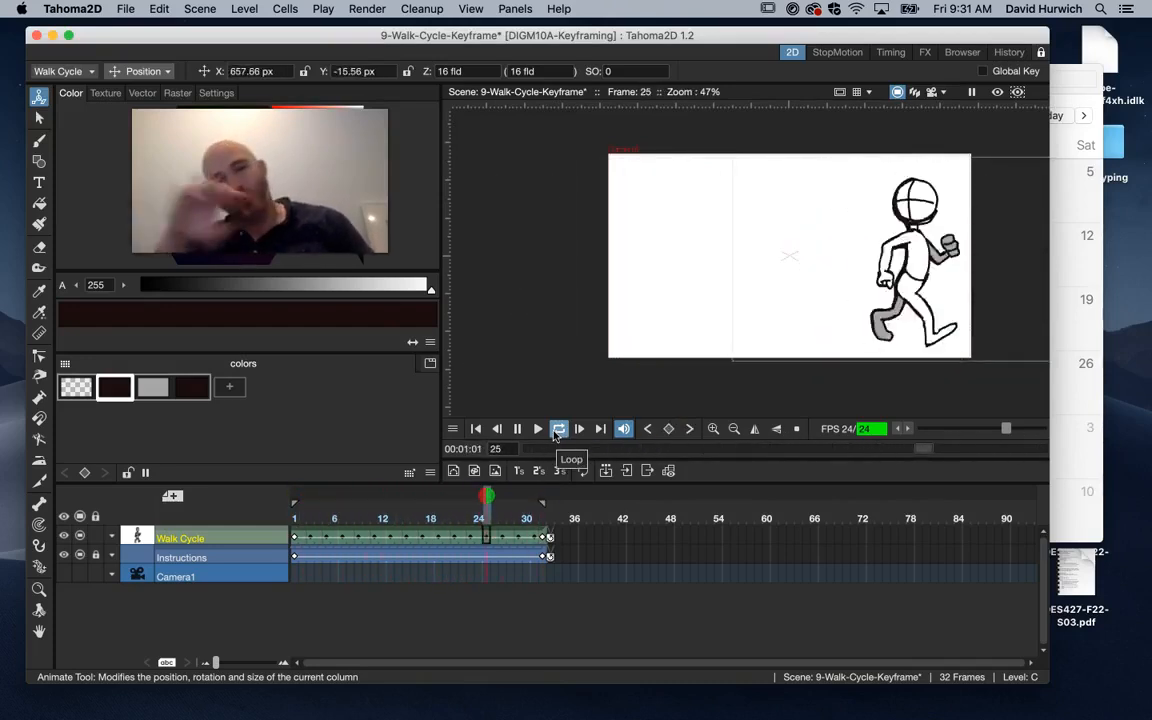
key(space)
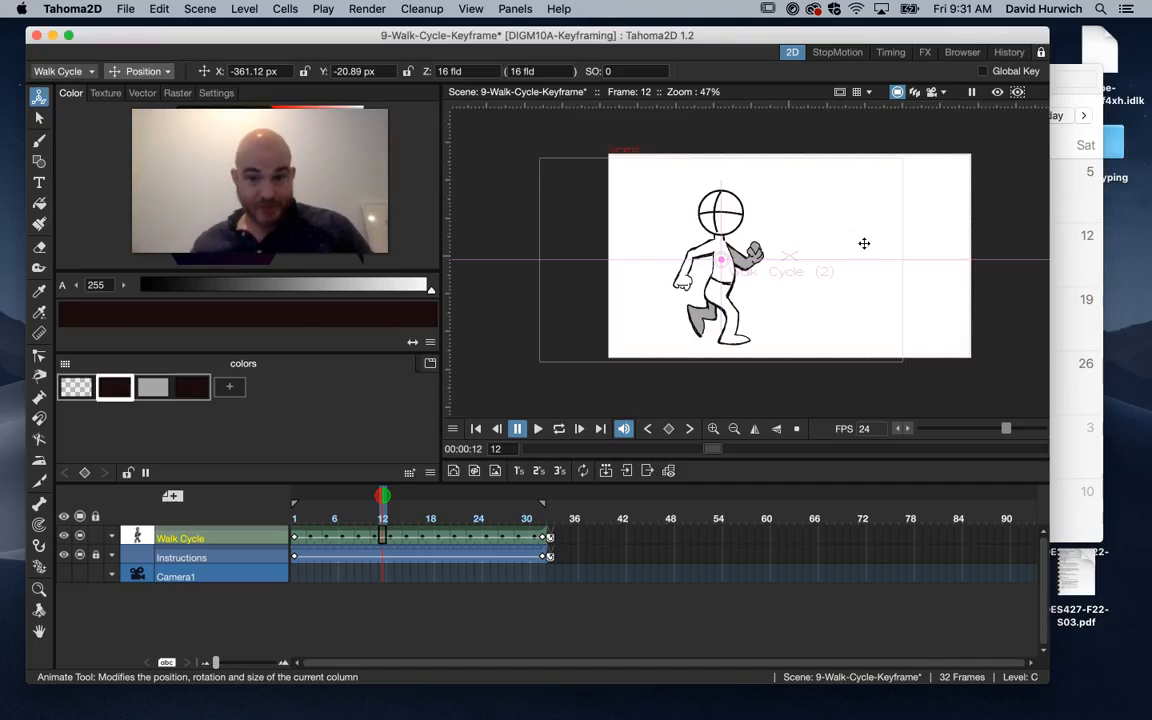
click(130, 9)
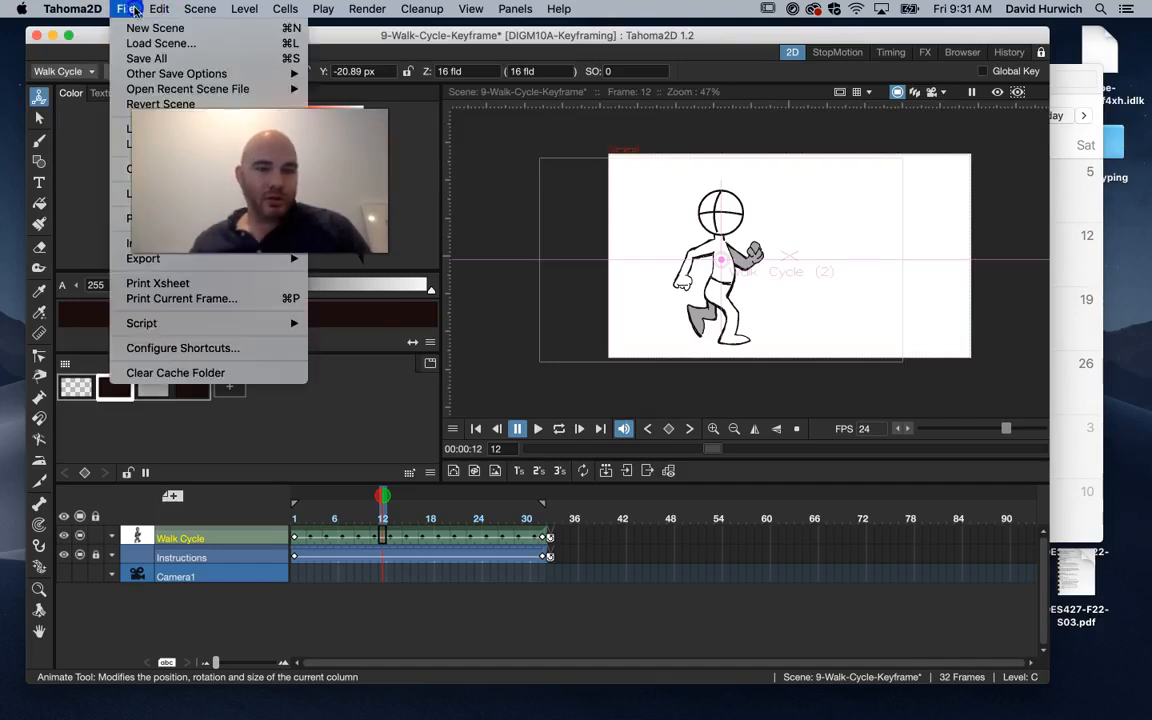
click(27, 684)
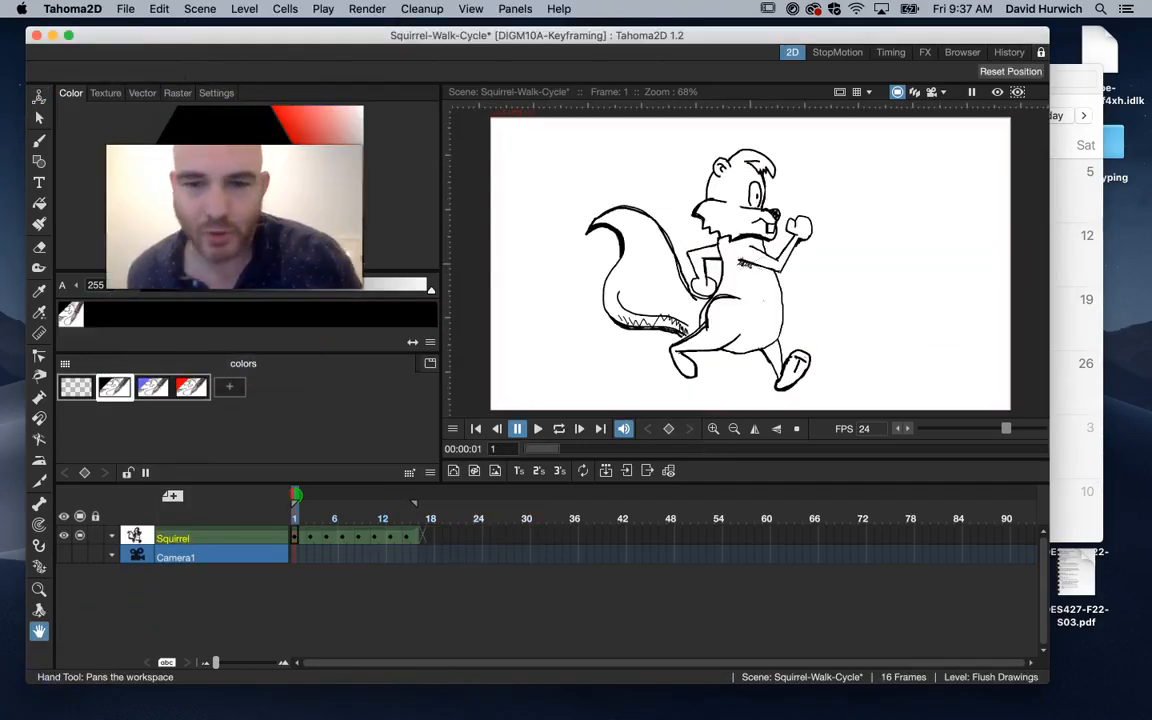
Copy frames 1 to 16 of the Squirrel layer and paste them starting at frame 17.
click(305, 519)
mouse_move(305, 519)
mouse_down()
mouse_move(418, 534)
mouse_move(255, 522)
mouse_move(463, 532)
mouse_move(255, 538)
mouse_up()
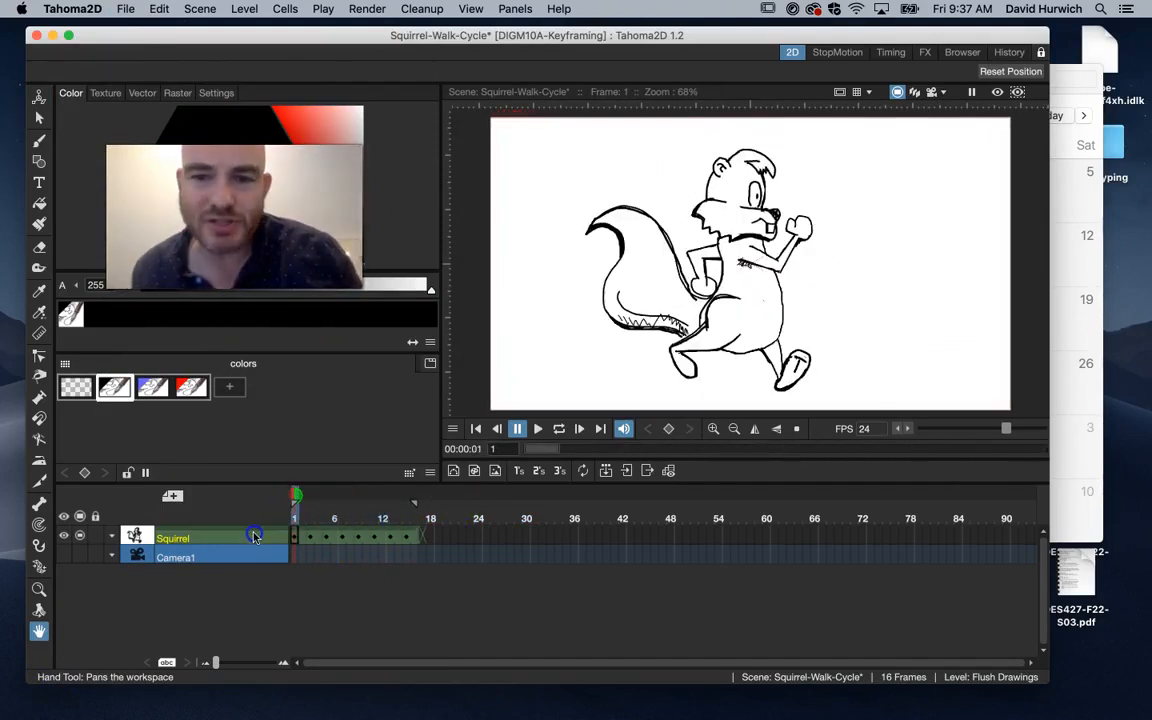
click(412, 537)
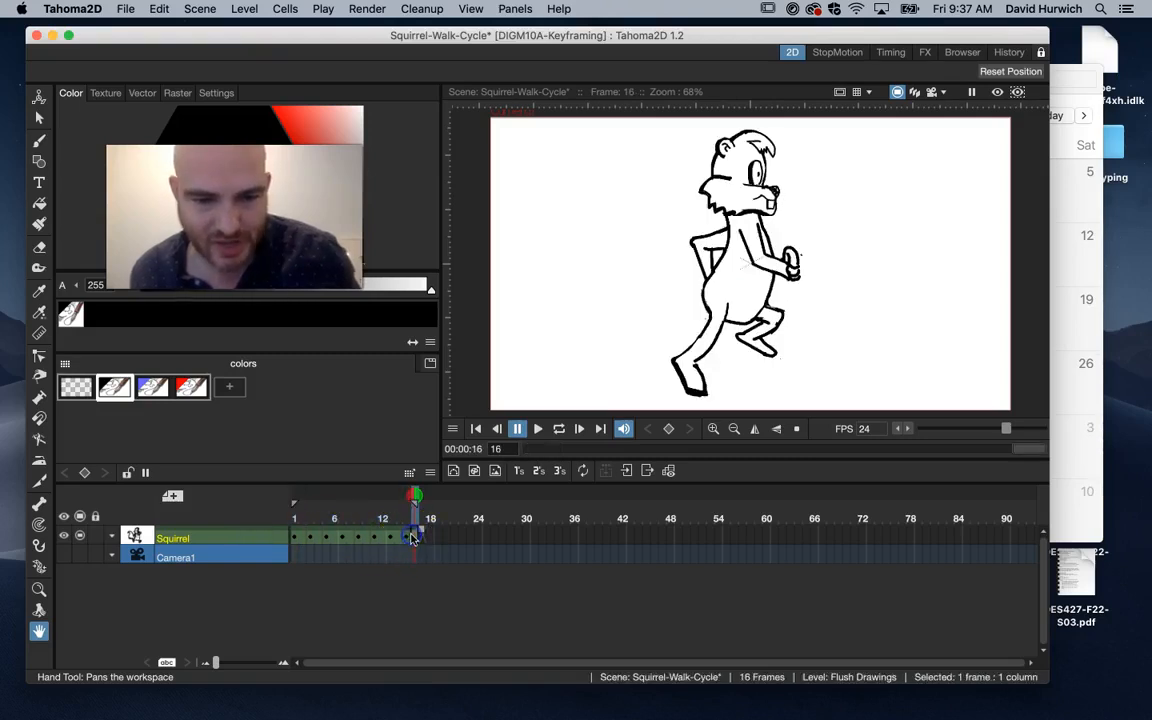
shift+click(292, 537)
click(166, 10)
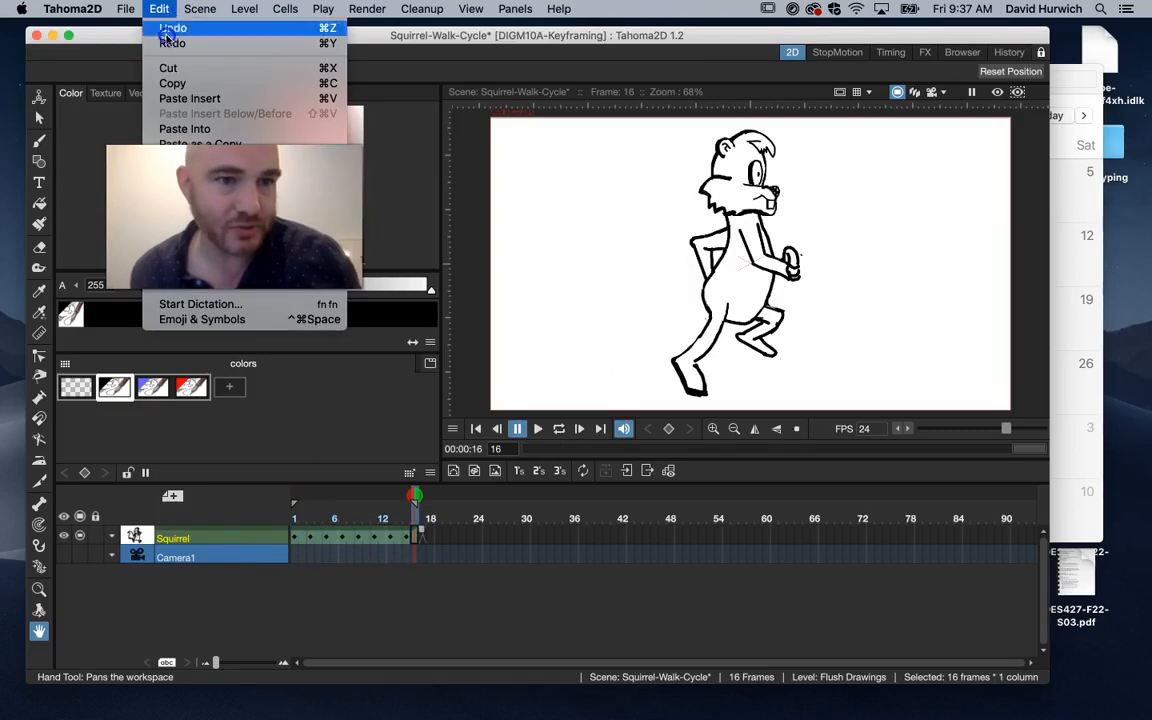
click(172, 84)
click(420, 537)
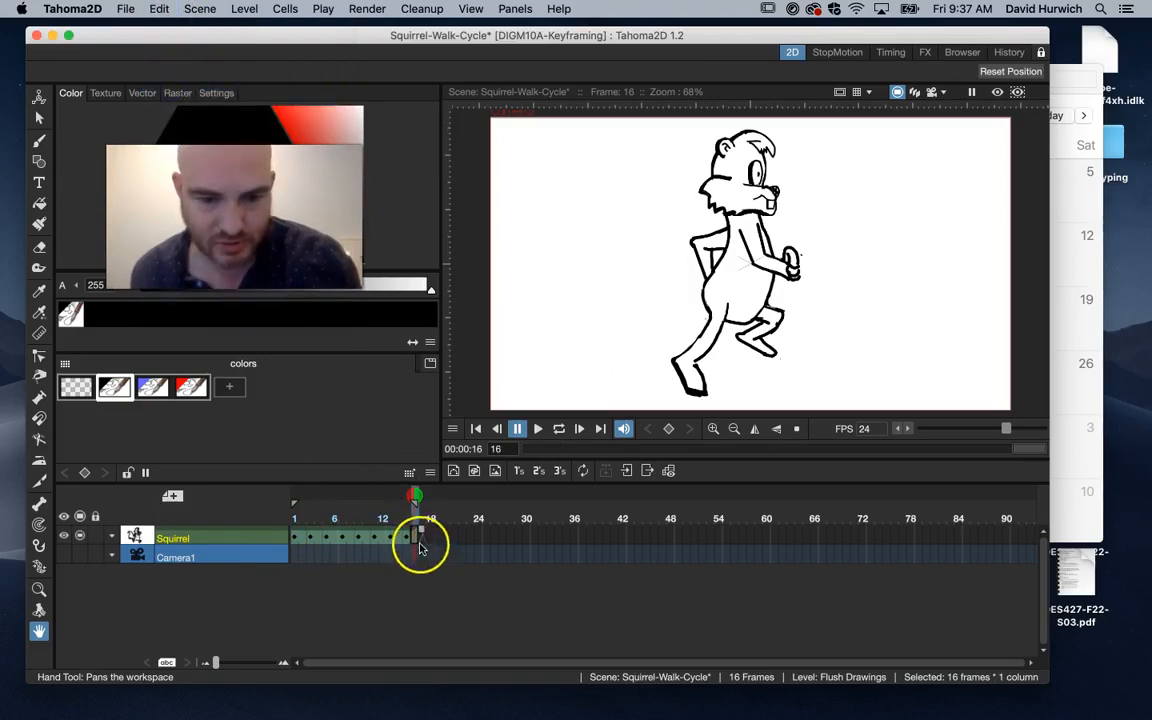
click(156, 10)
click(200, 143)
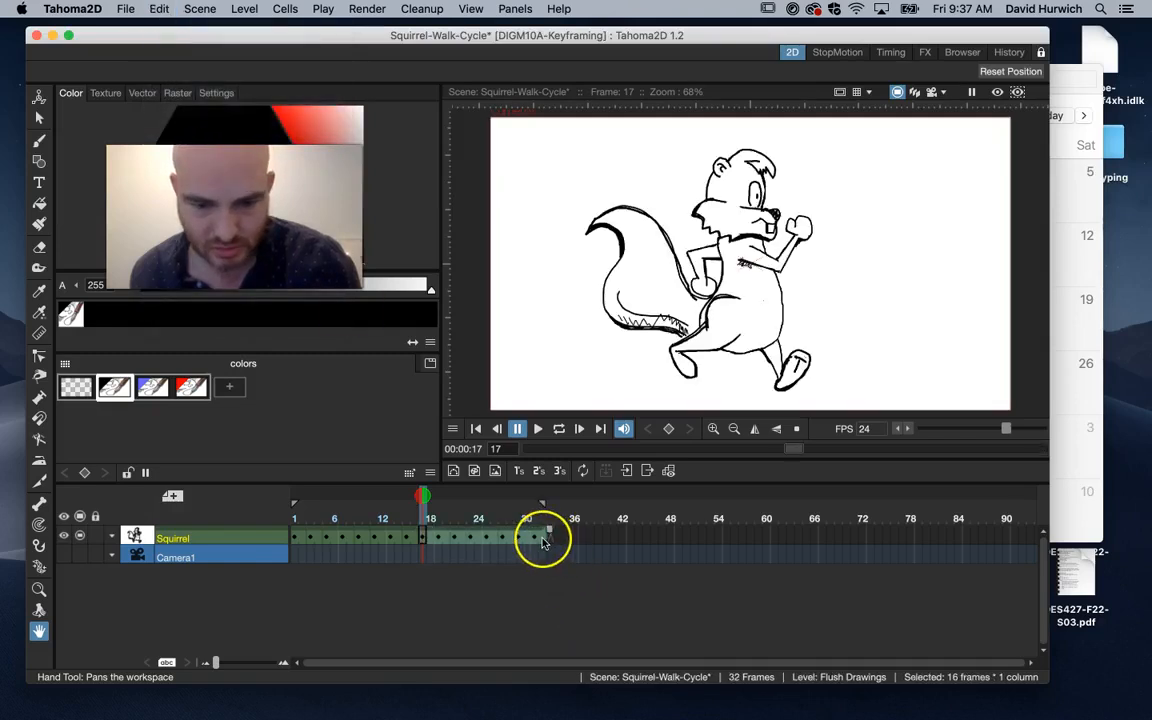
Copy frames 19 to 32 of the Squirrel layer and paste-insert them at frame 33.
click(543, 542)
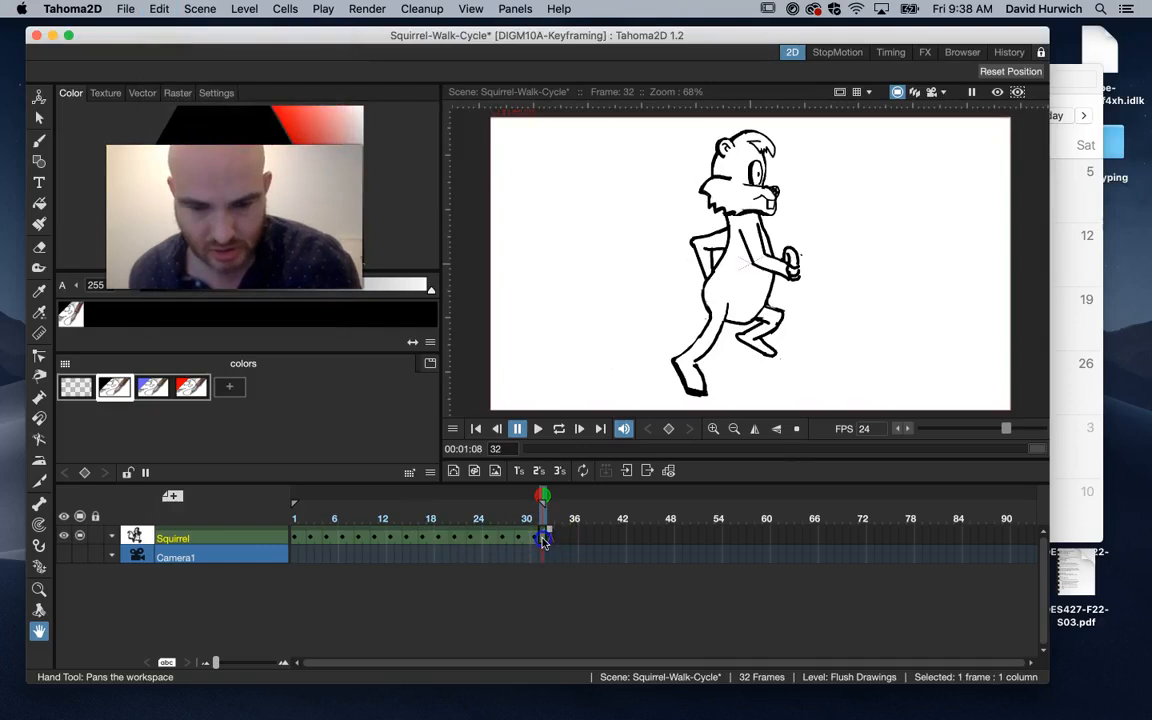
shift+click(438, 539)
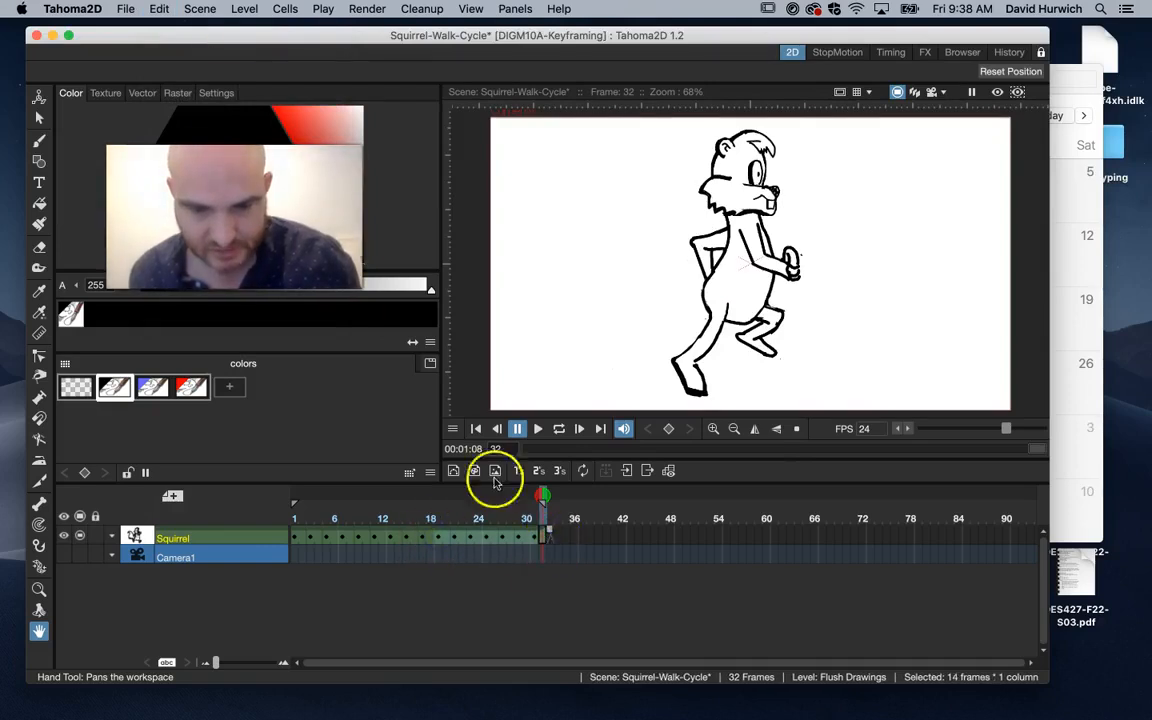
click(161, 10)
click(170, 83)
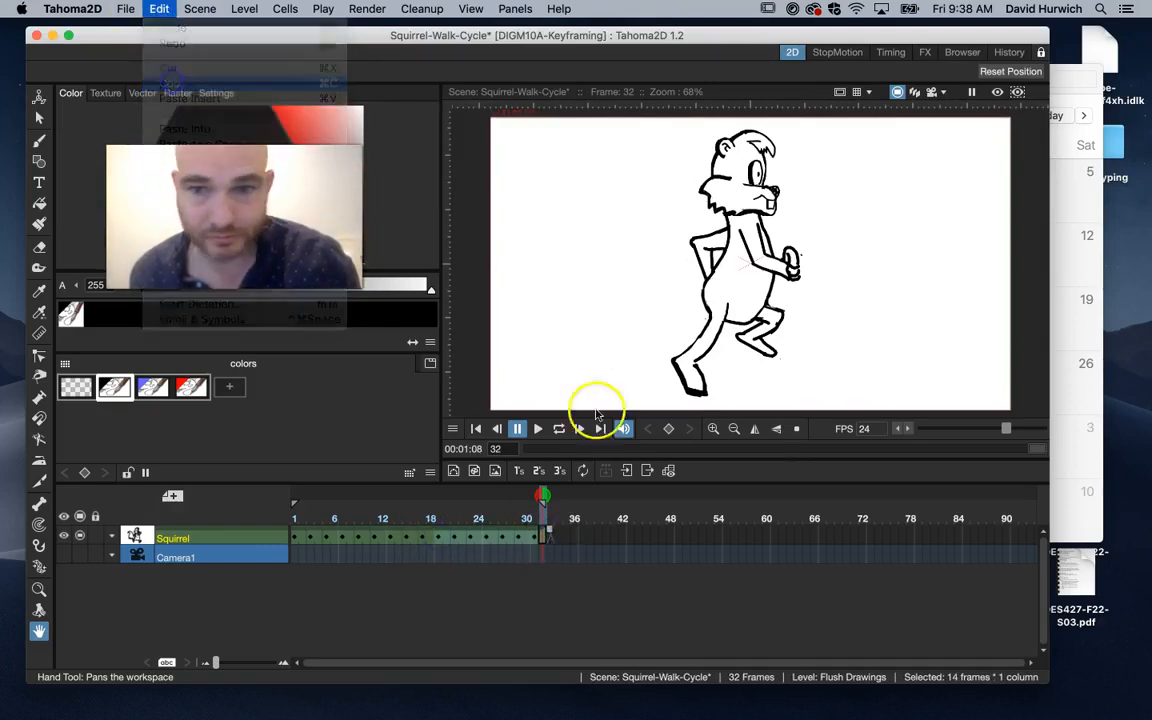
click(551, 541)
drag(517, 519, 553, 527)
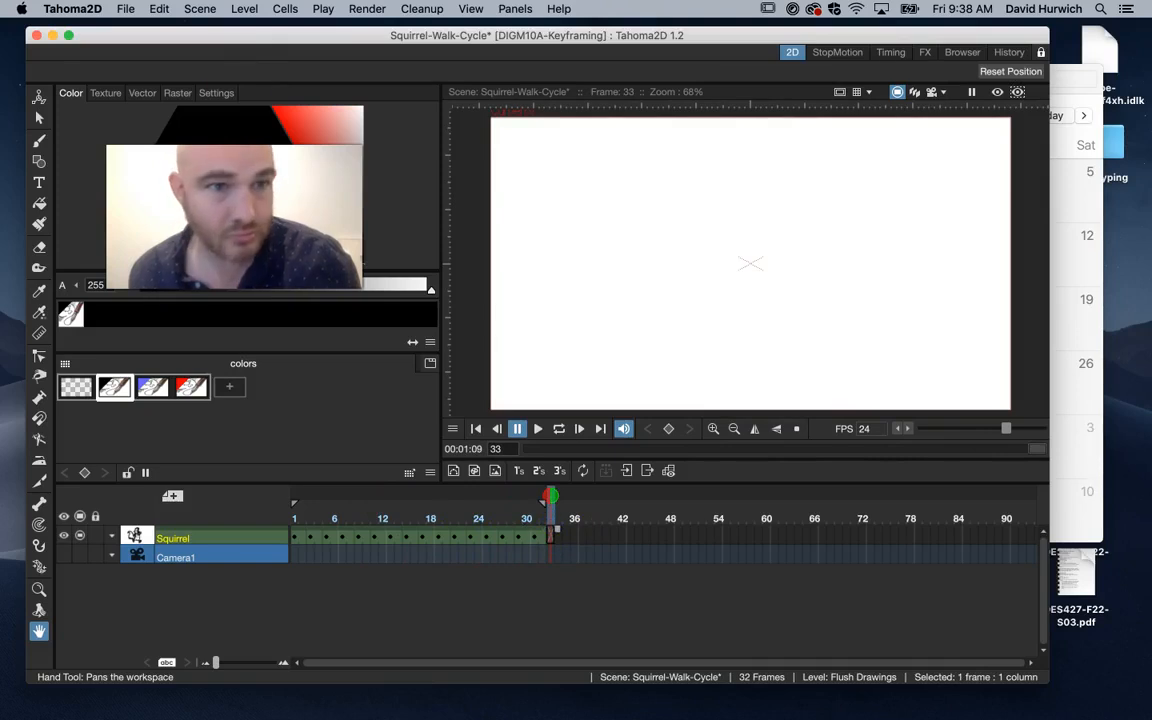
click(160, 9)
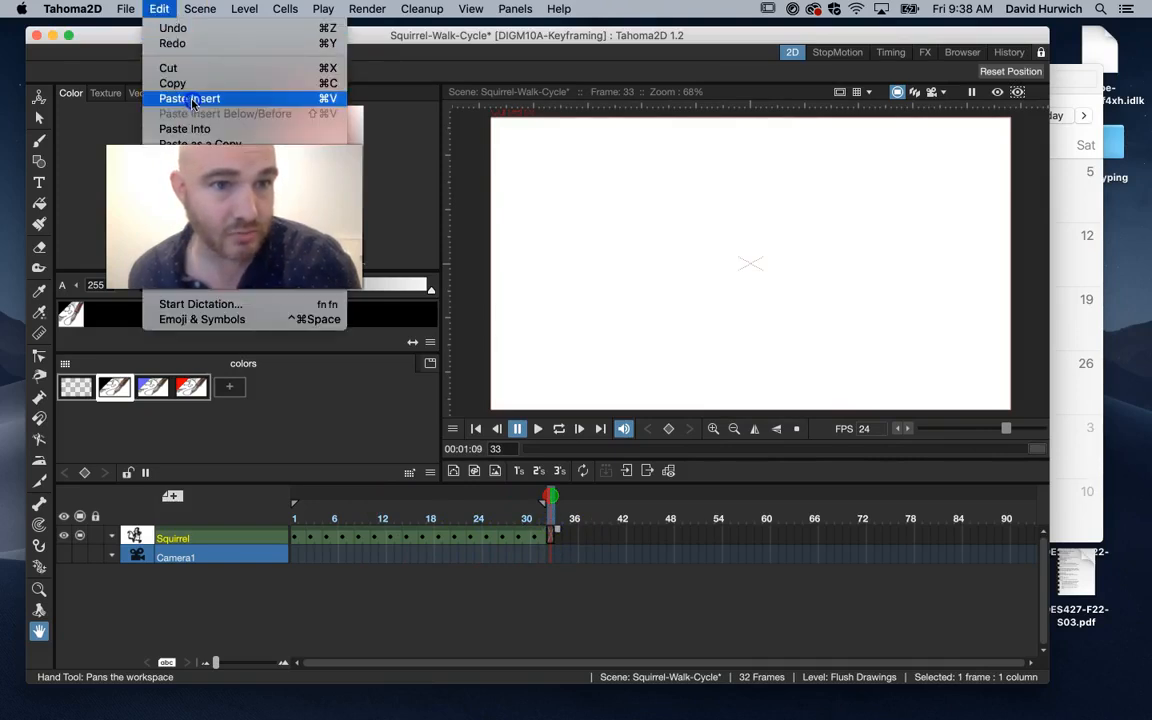
click(191, 99)
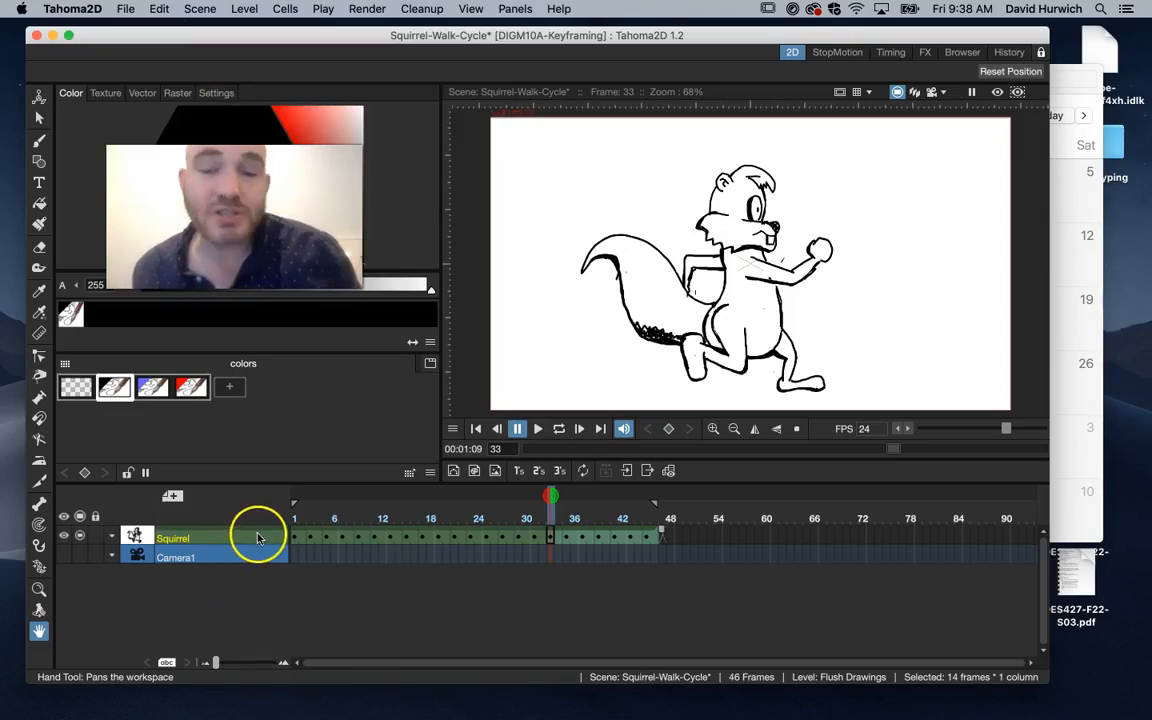
Select the Squirrel layer's frames from frame 1 and add a position keyframe at frame 1 with the Animate tool.
scroll(674, 345, down, 2)
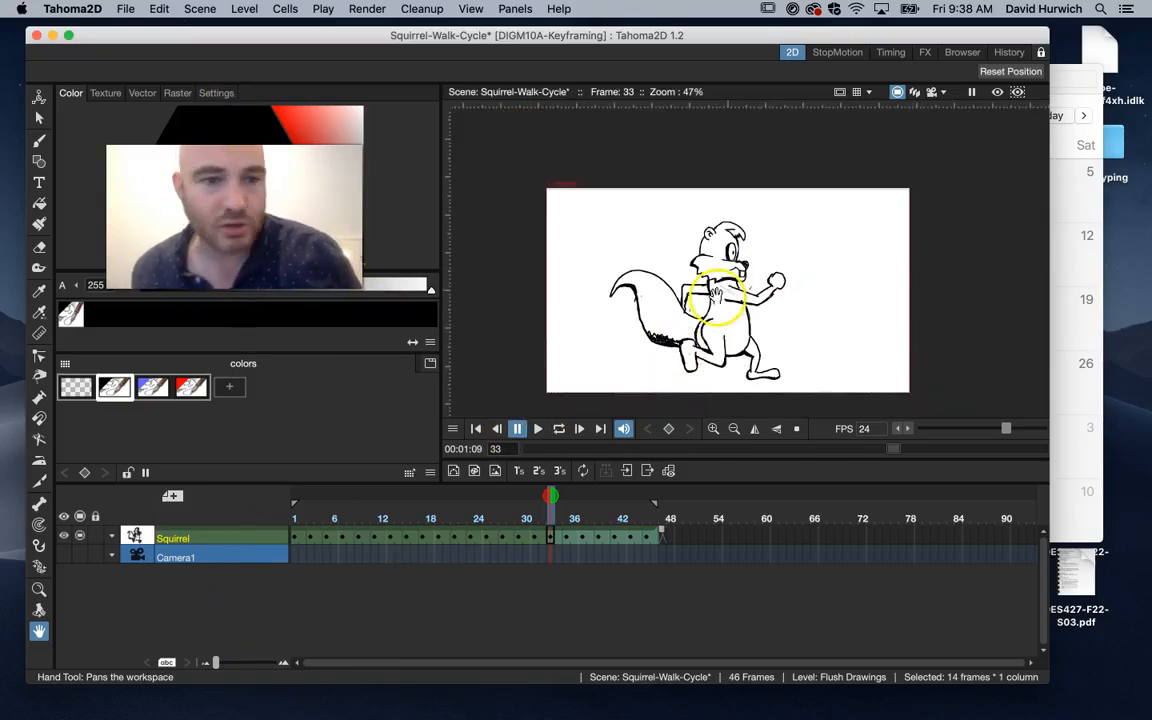
click(295, 541)
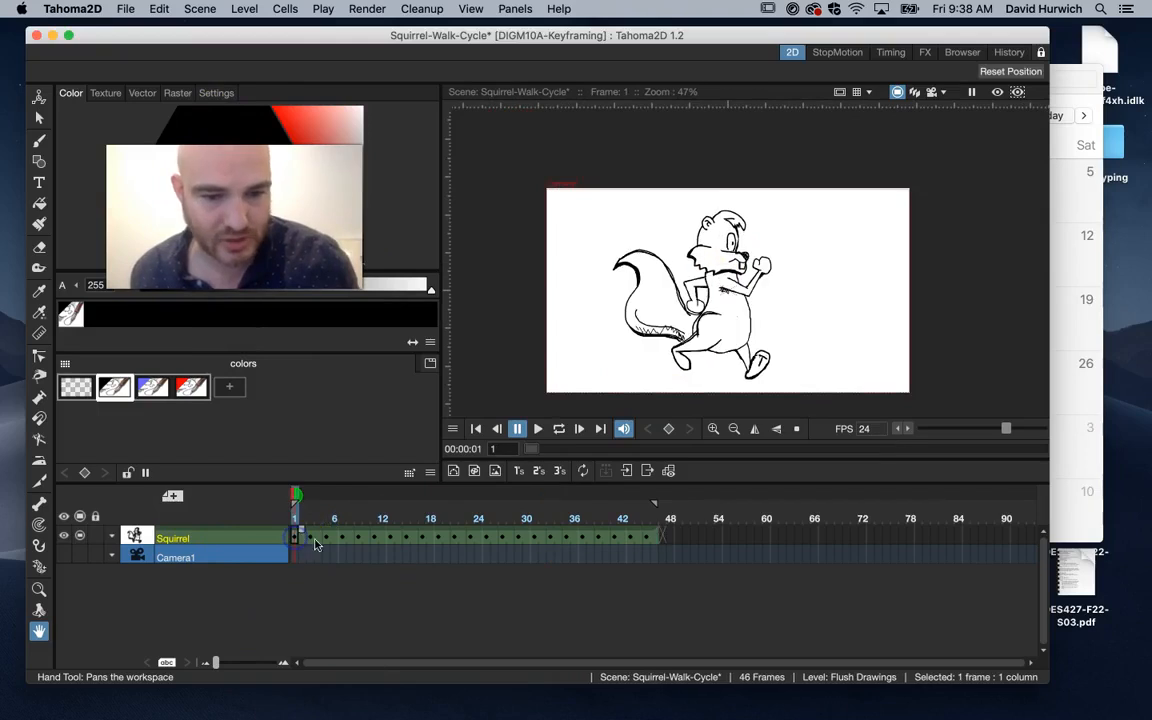
shift+click(655, 537)
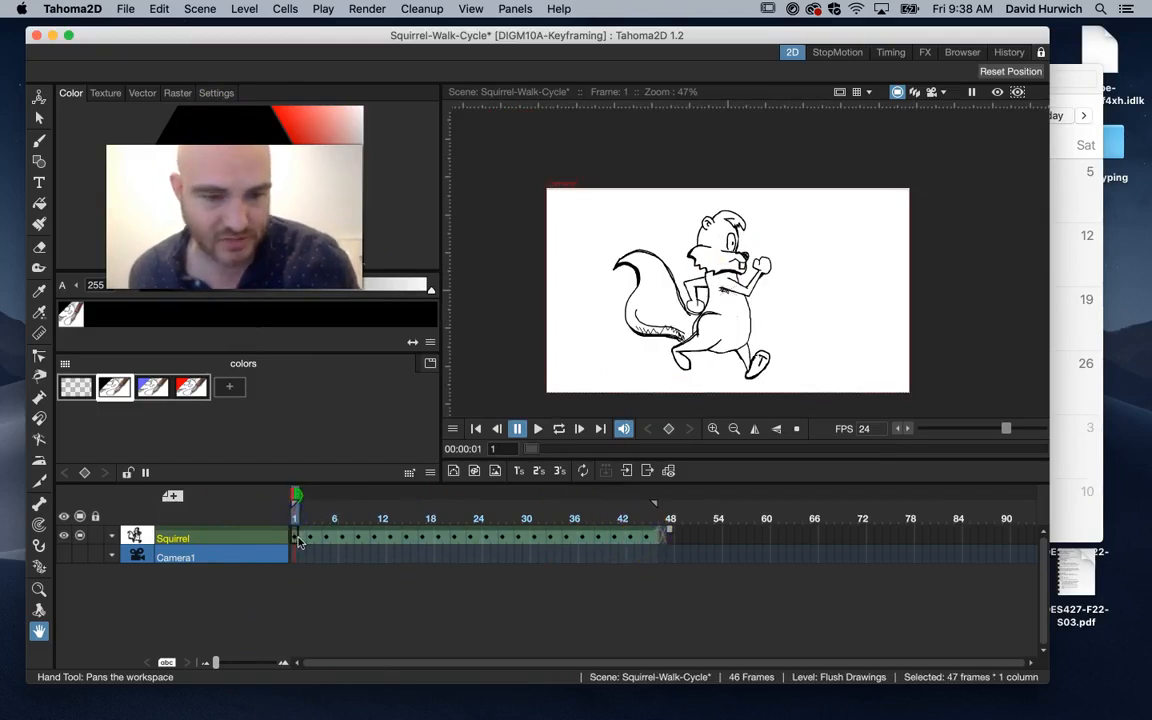
click(38, 97)
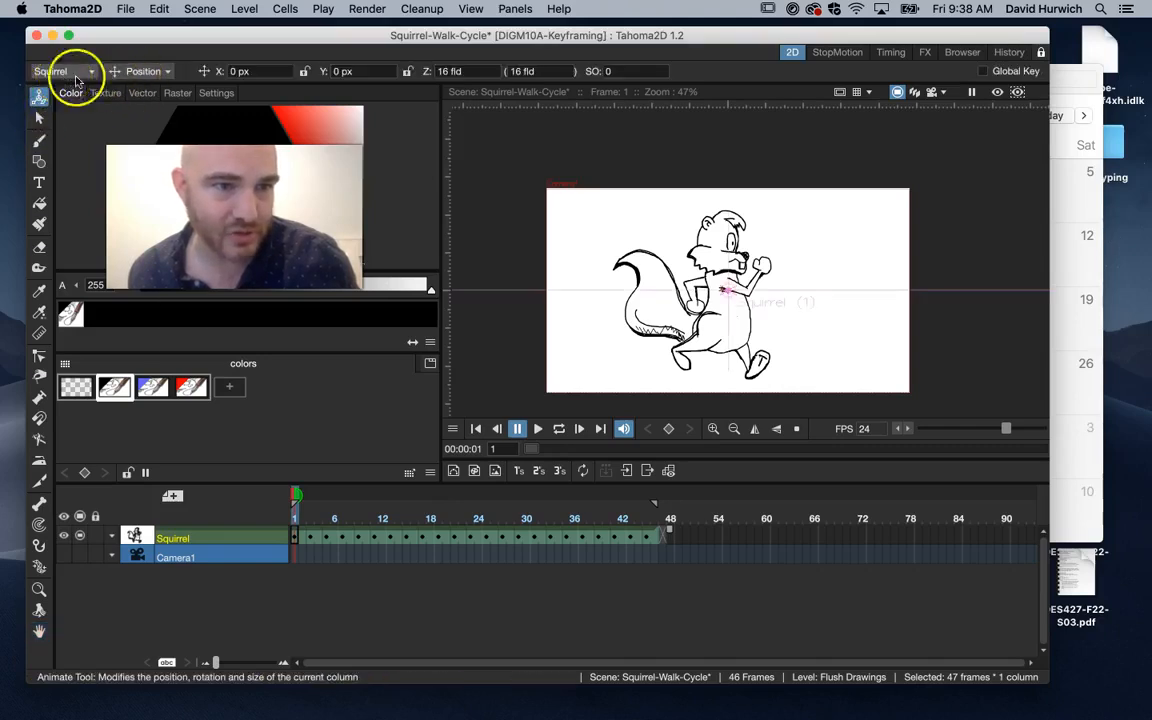
click(153, 73)
click(146, 91)
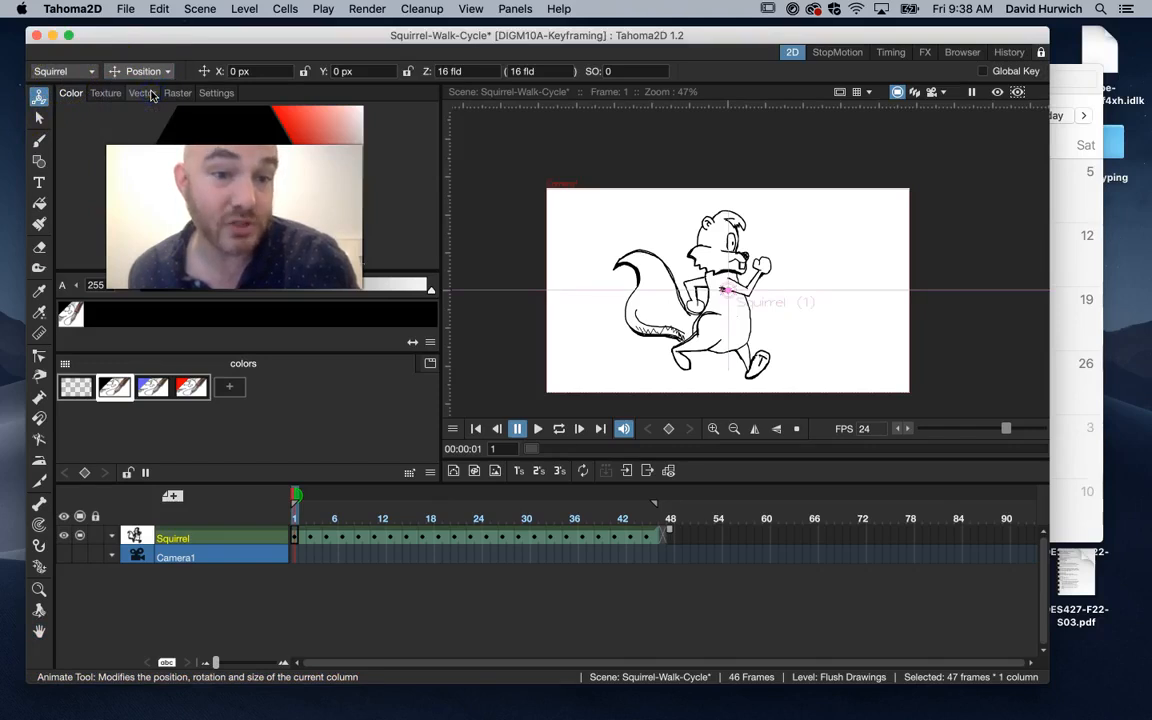
click(669, 429)
Move the squirrel past the canvas's left edge at frame 1, about X -1313 px, and past its right edge at frame 46, about X 1265 px.
click(295, 541)
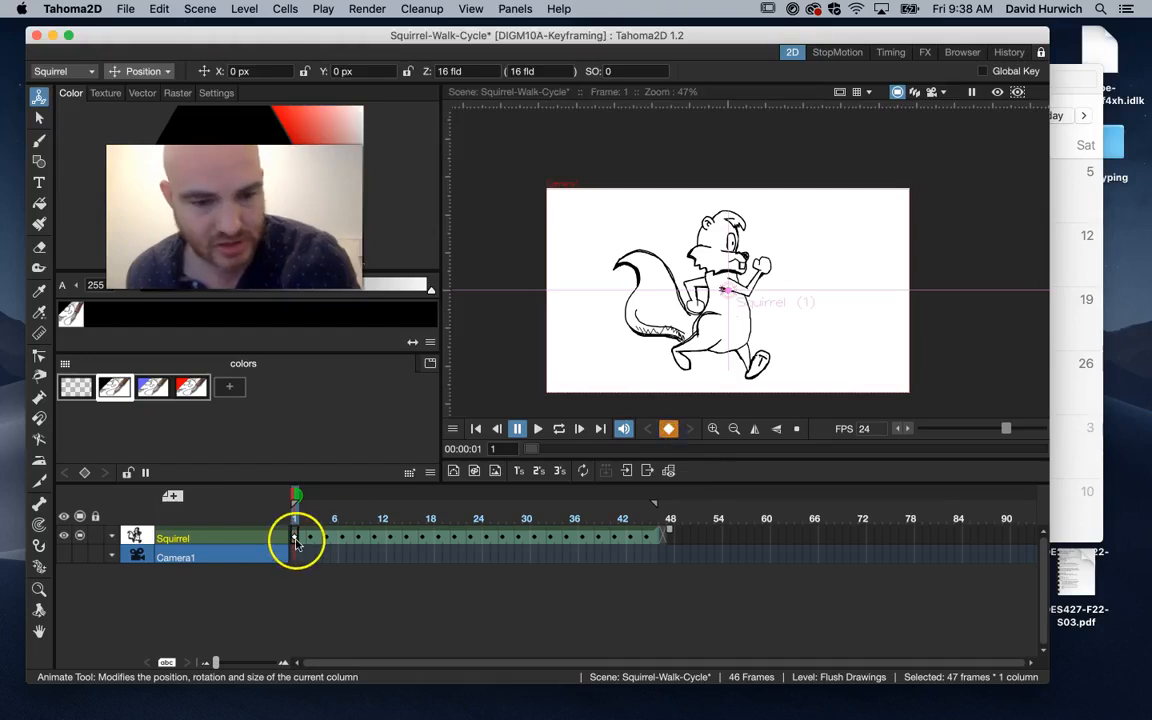
scroll(597, 272, down, 2)
drag(656, 300, 512, 302)
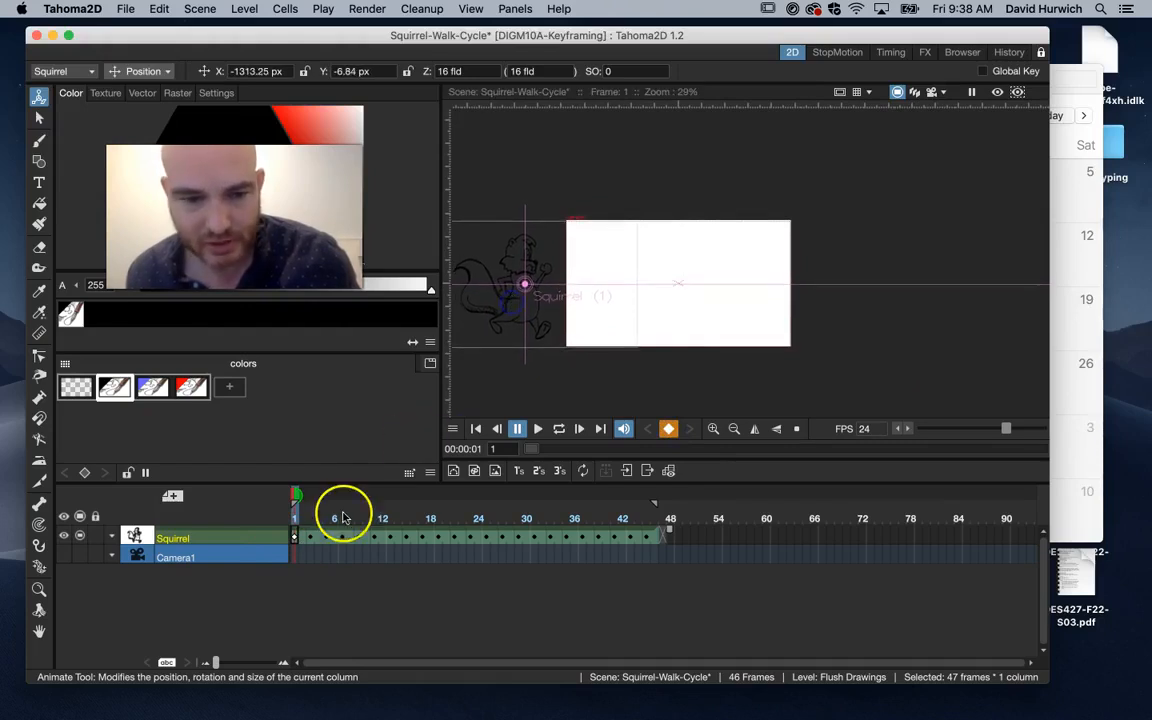
drag(312, 517, 655, 517)
drag(545, 318, 820, 313)
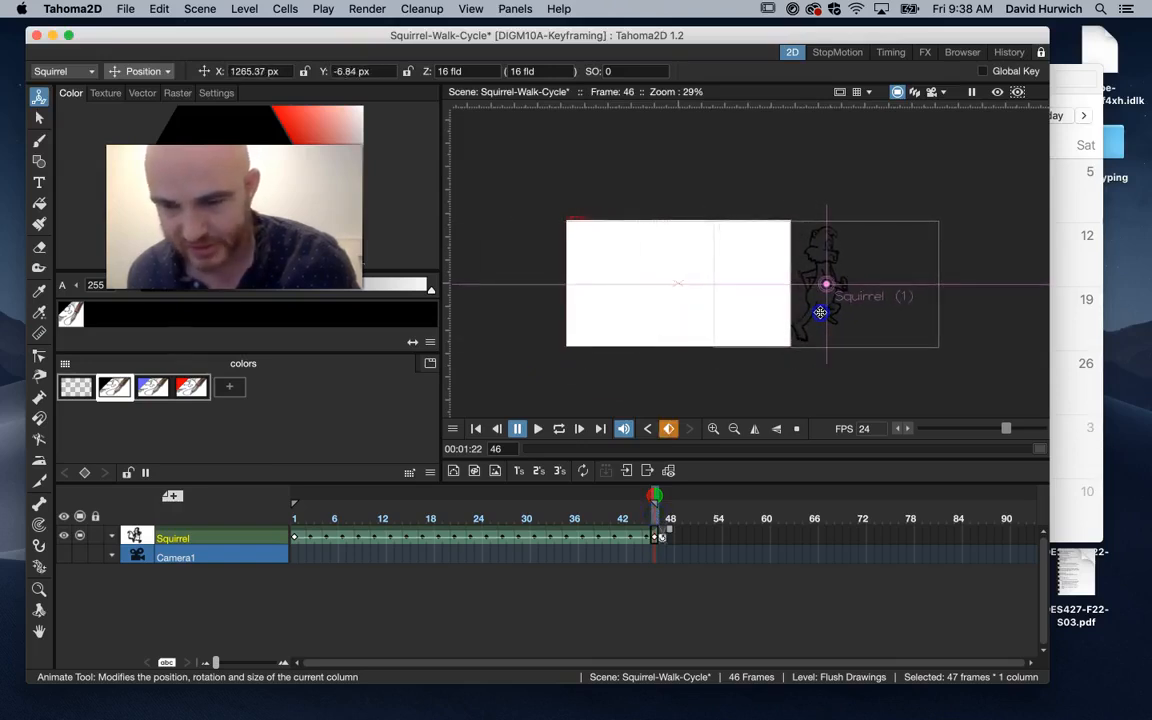
Play the squirrel's walk across the canvas in a loop from frame 1, and stop the playback.
click(296, 524)
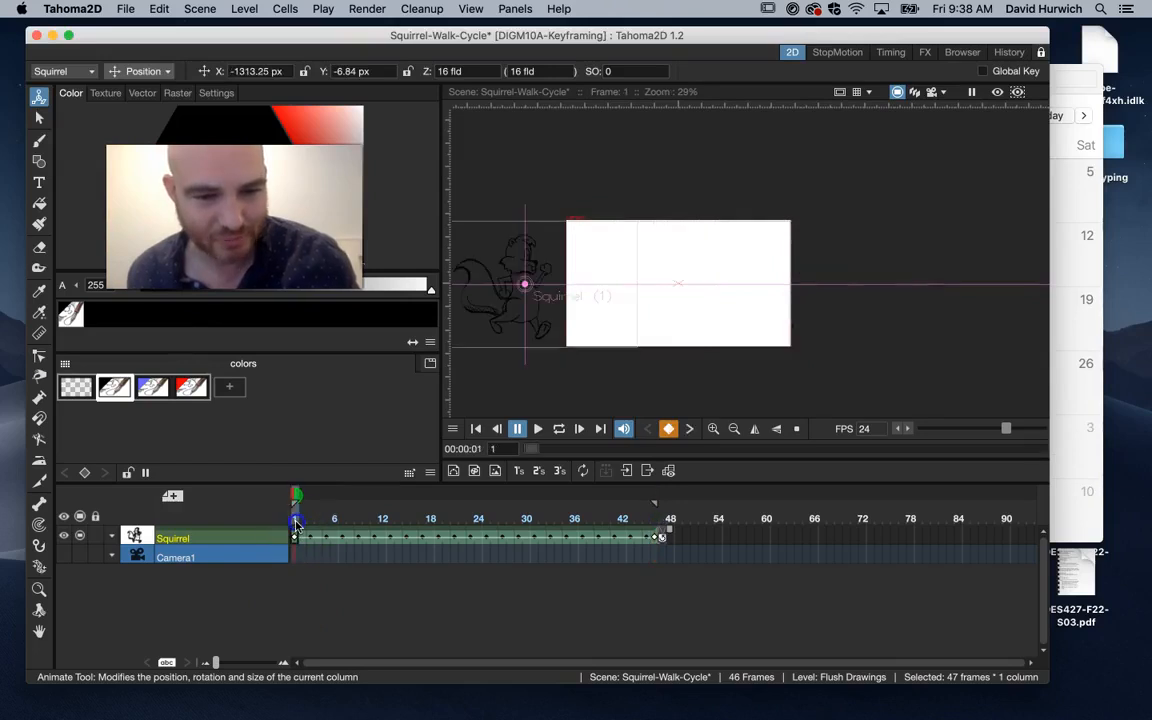
scroll(669, 357, down, 2)
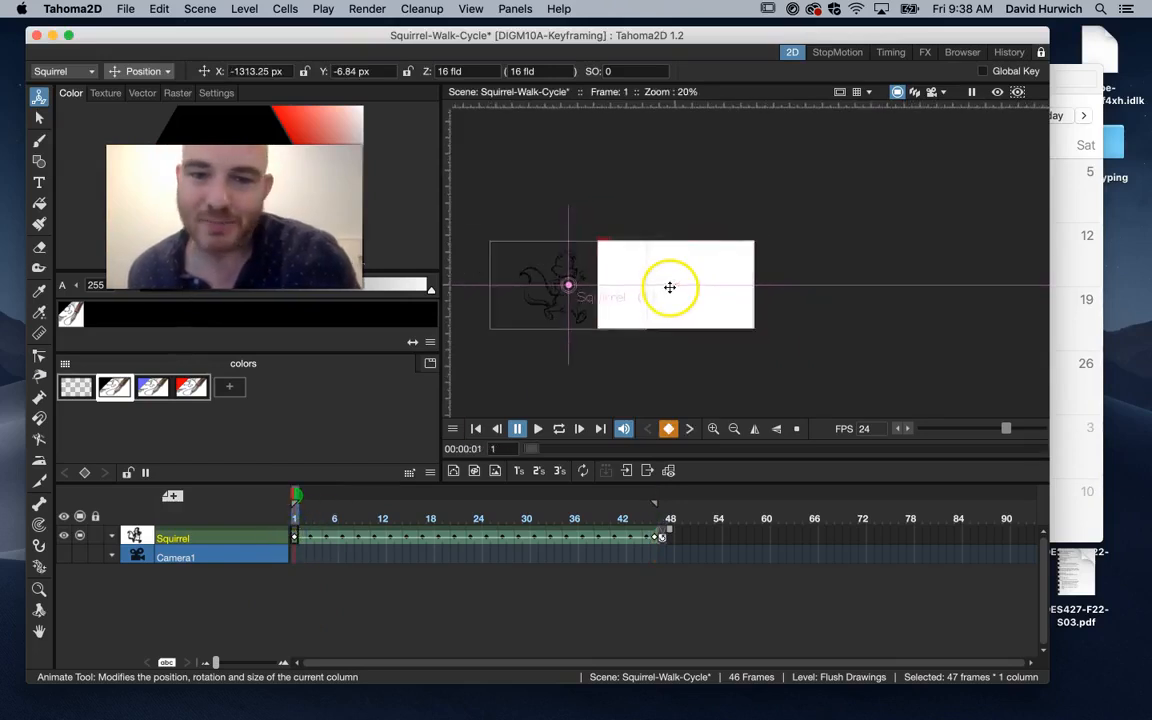
scroll(645, 275, up, 3)
drag(646, 272, 731, 249)
click(557, 428)
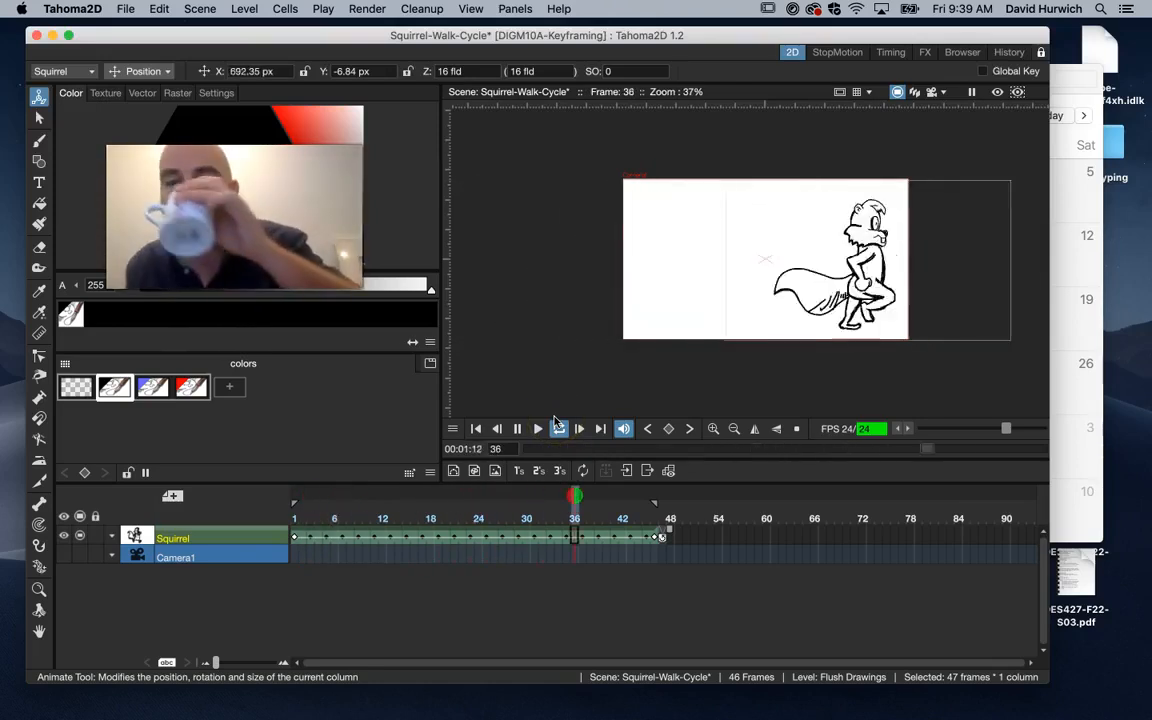
click(558, 428)
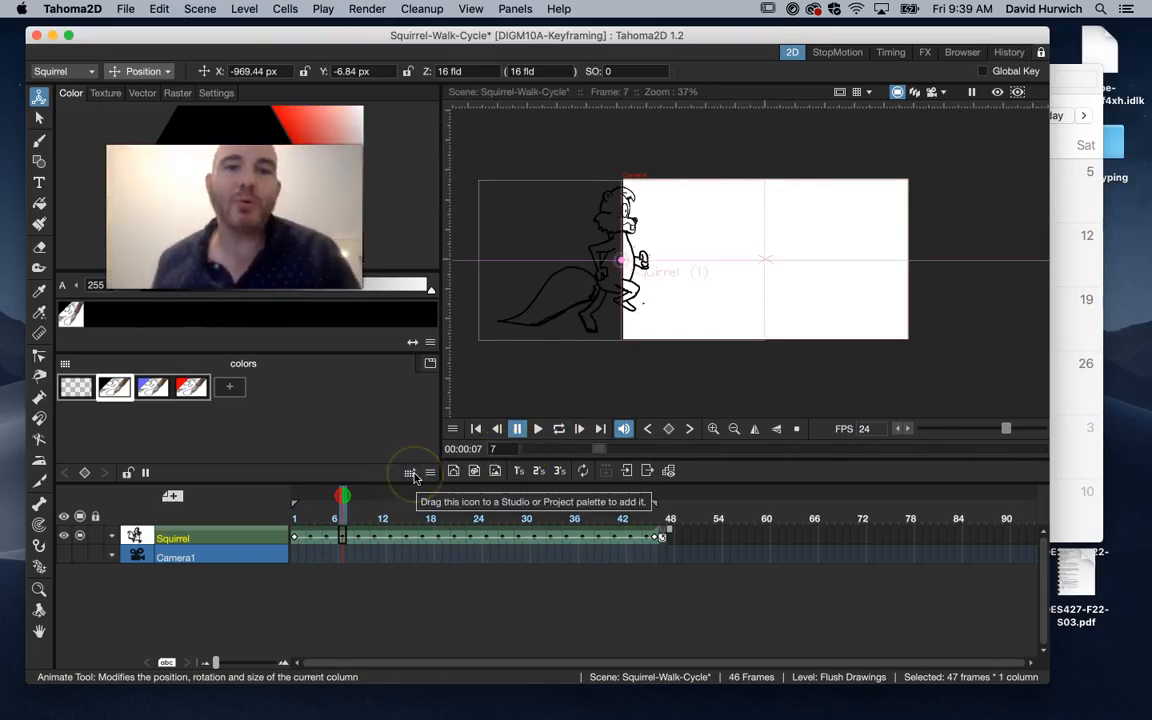
Save the Squirrel-Walk-Cycle scene and load the scene 10-Camera-Keyframe-1 from the project's scenes folder.
key(super+s)
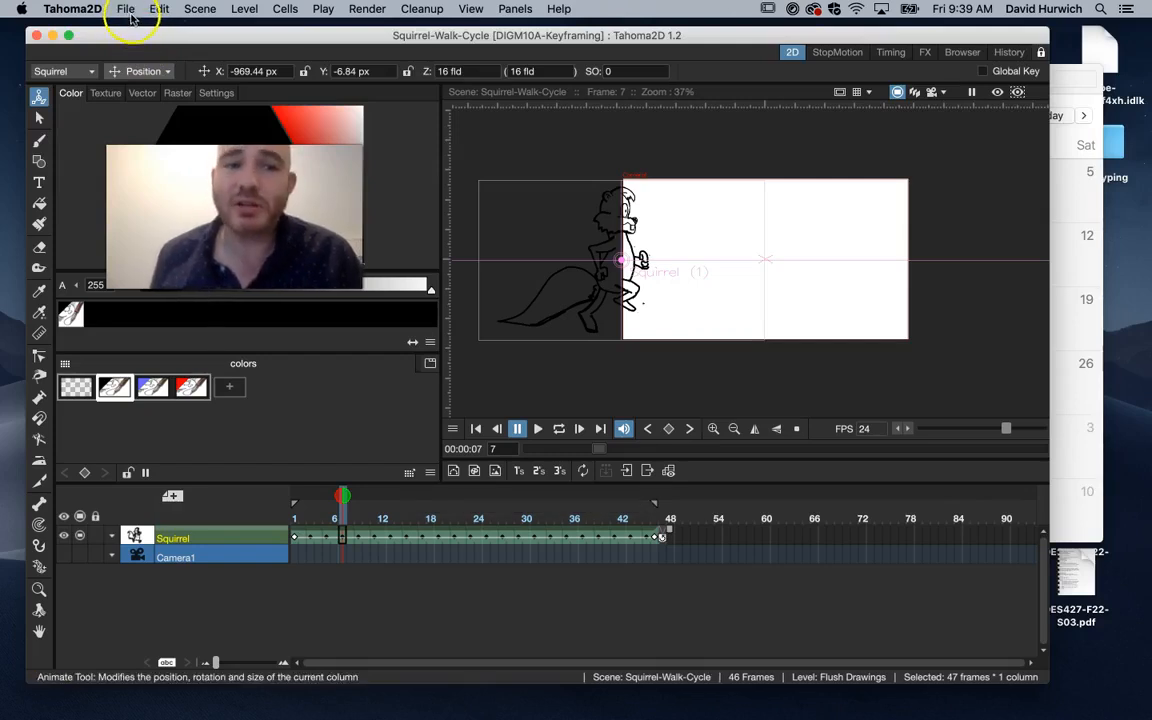
click(127, 12)
click(128, 42)
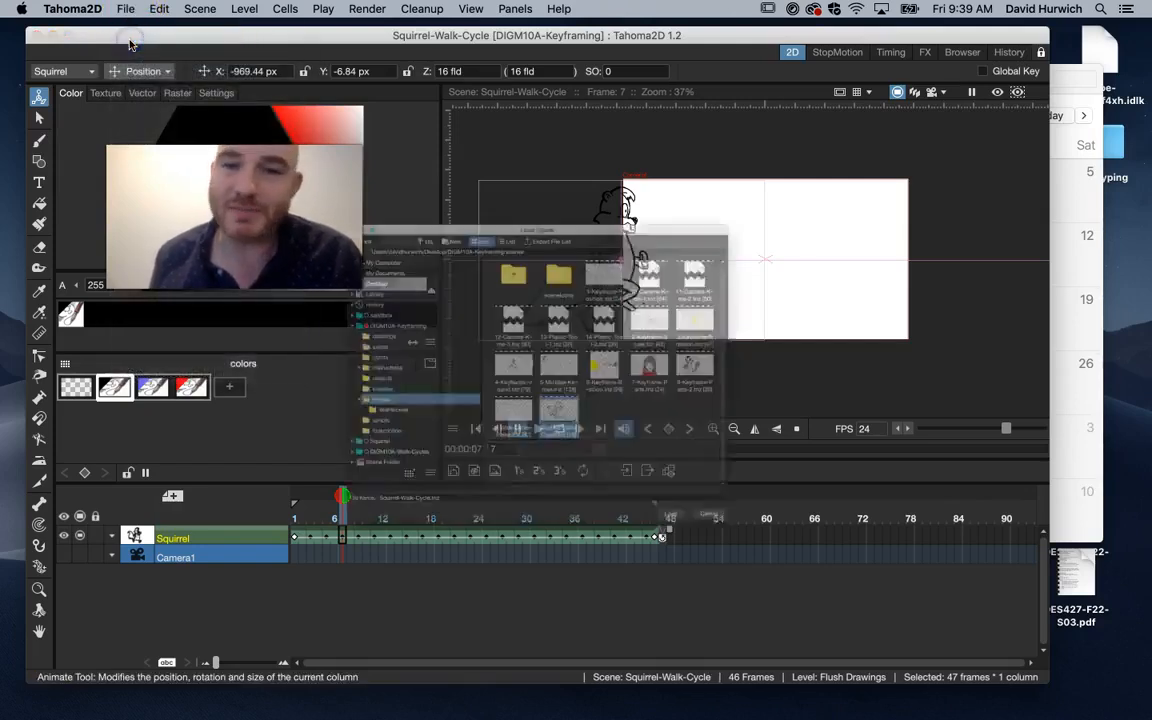
drag(313, 139, 428, 107)
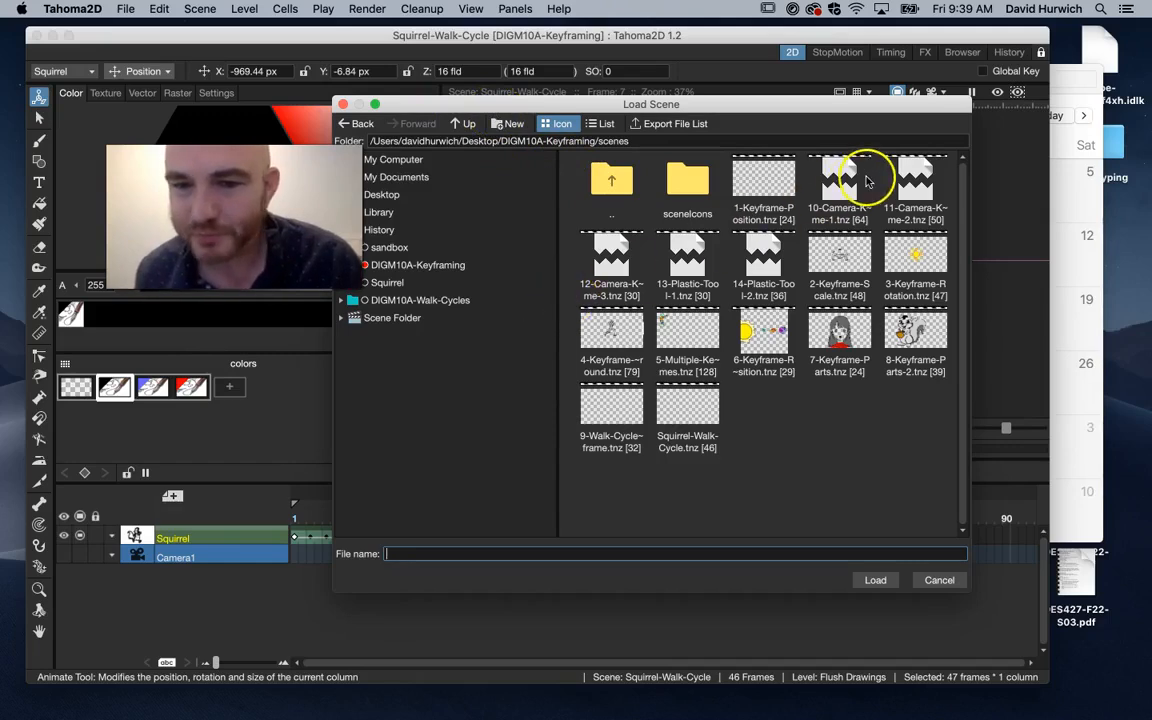
double_click(840, 184)
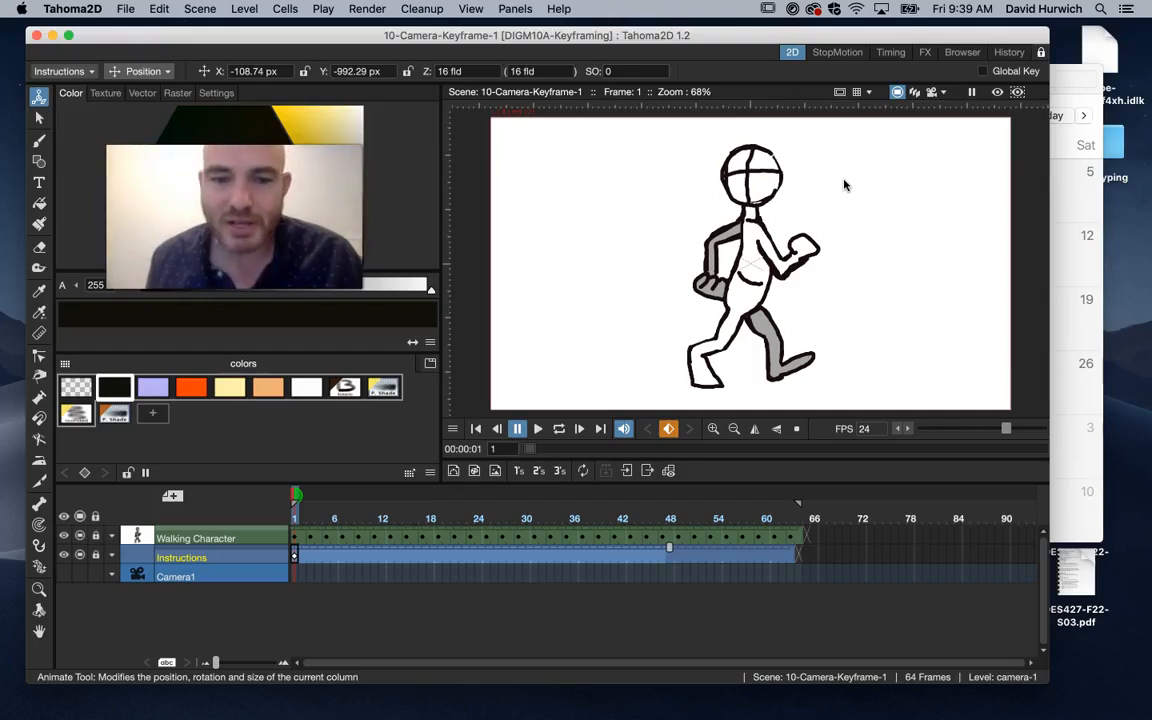
Select frame 1 of the Walking Character layer and unlock that layer.
scroll(843, 185, down, 1)
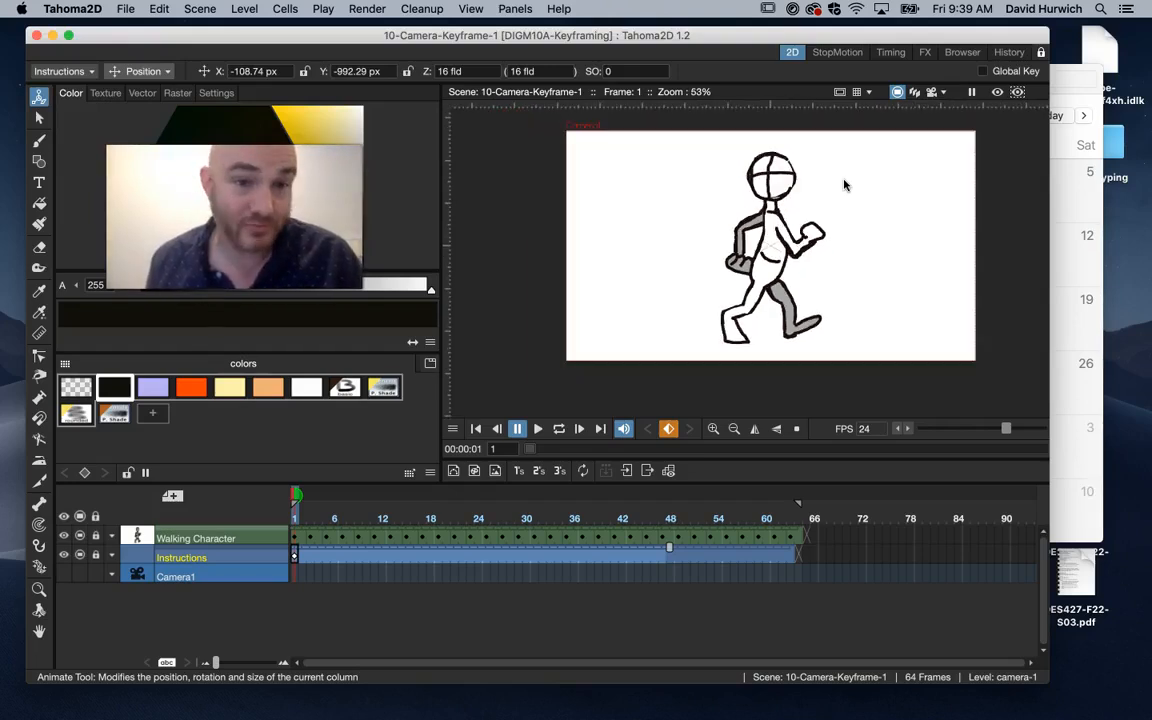
scroll(843, 185, down, 1)
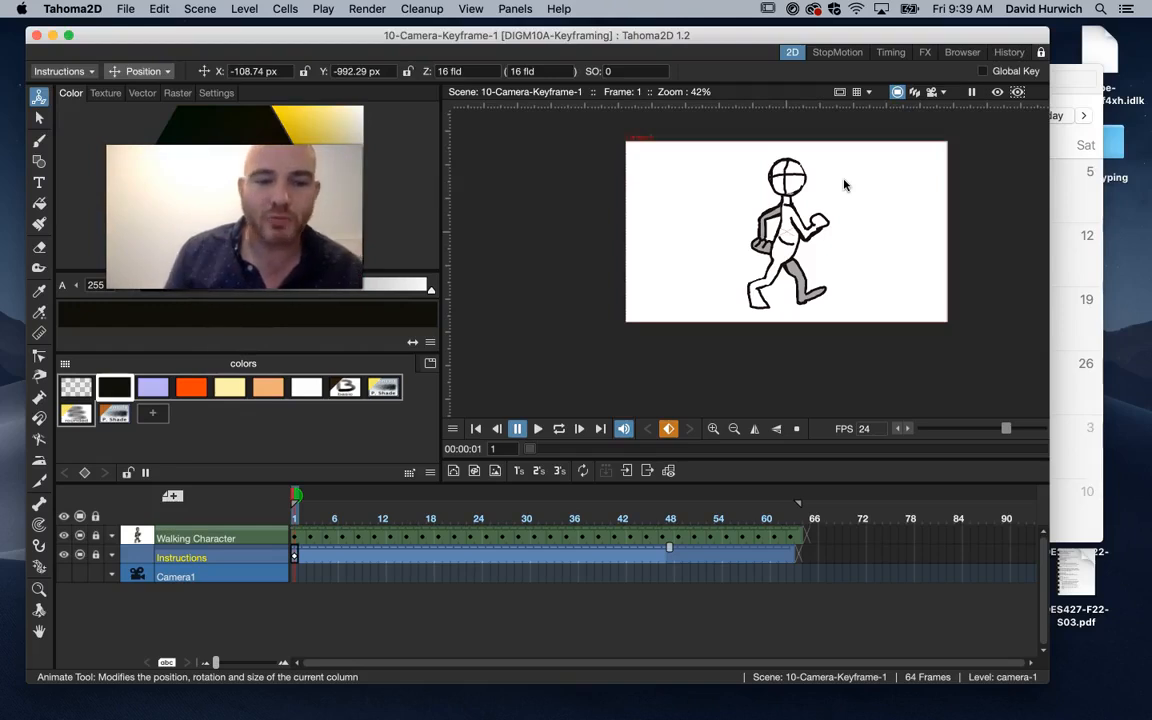
click(296, 538)
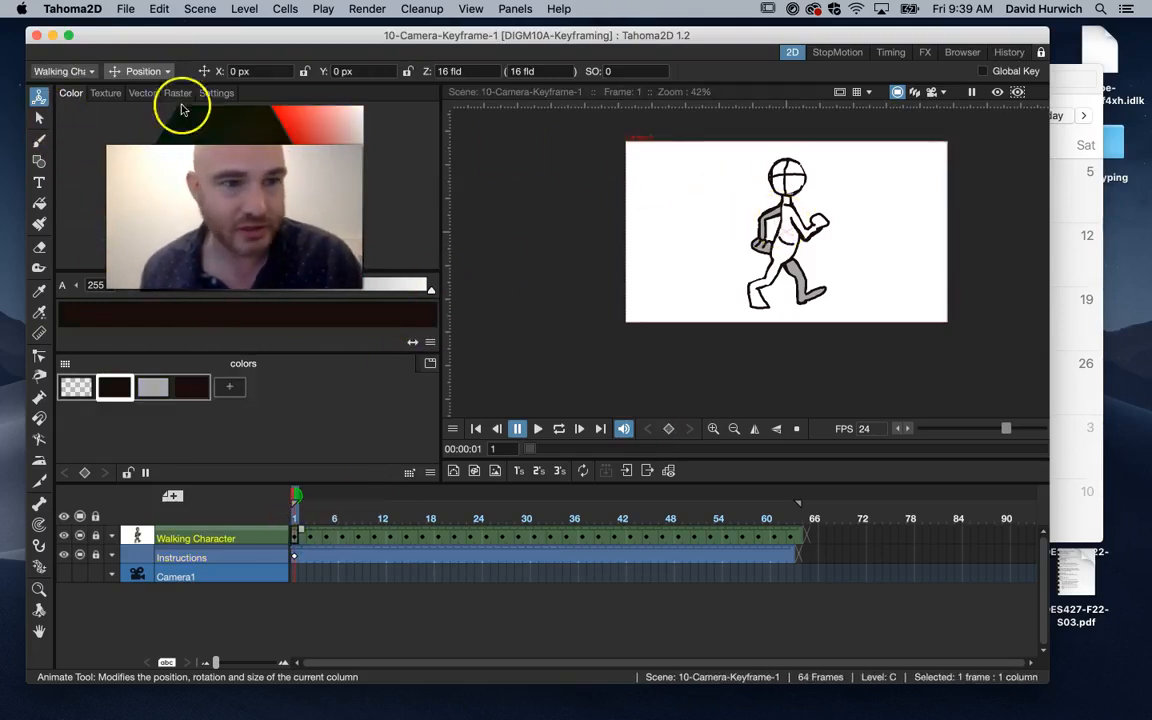
click(745, 240)
key(Return)
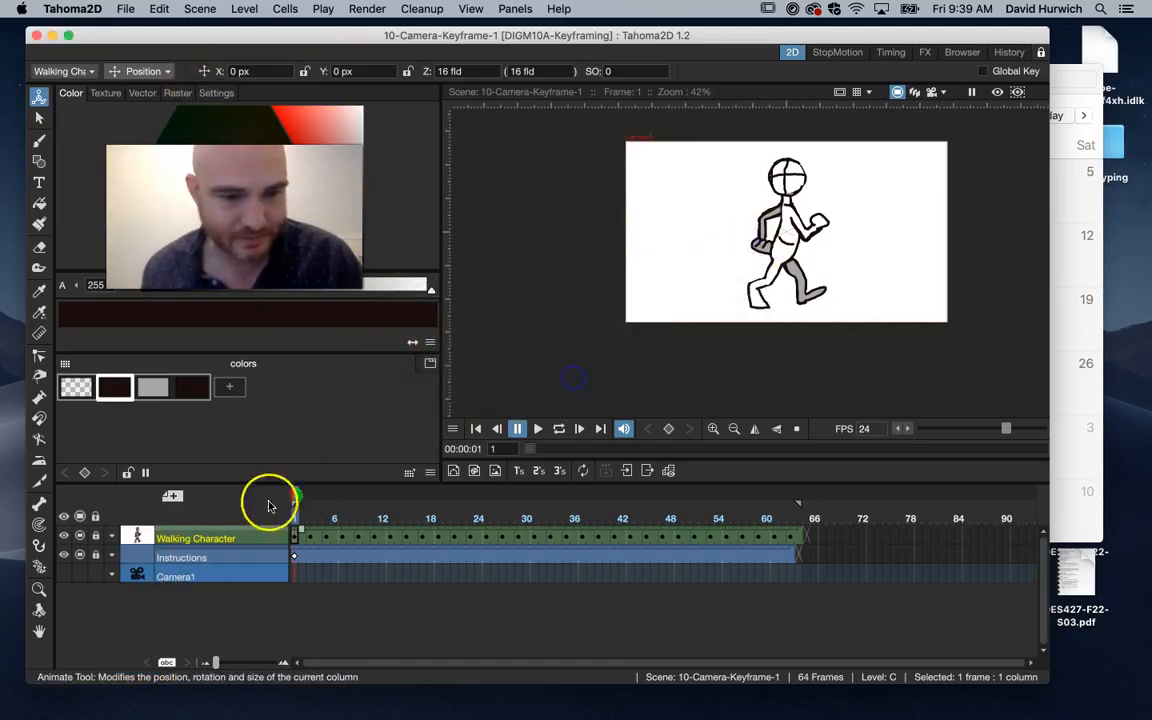
click(96, 538)
Try moving the walking character on the canvas at frame 1, and undo the move.
drag(779, 280, 808, 248)
key(super+z)
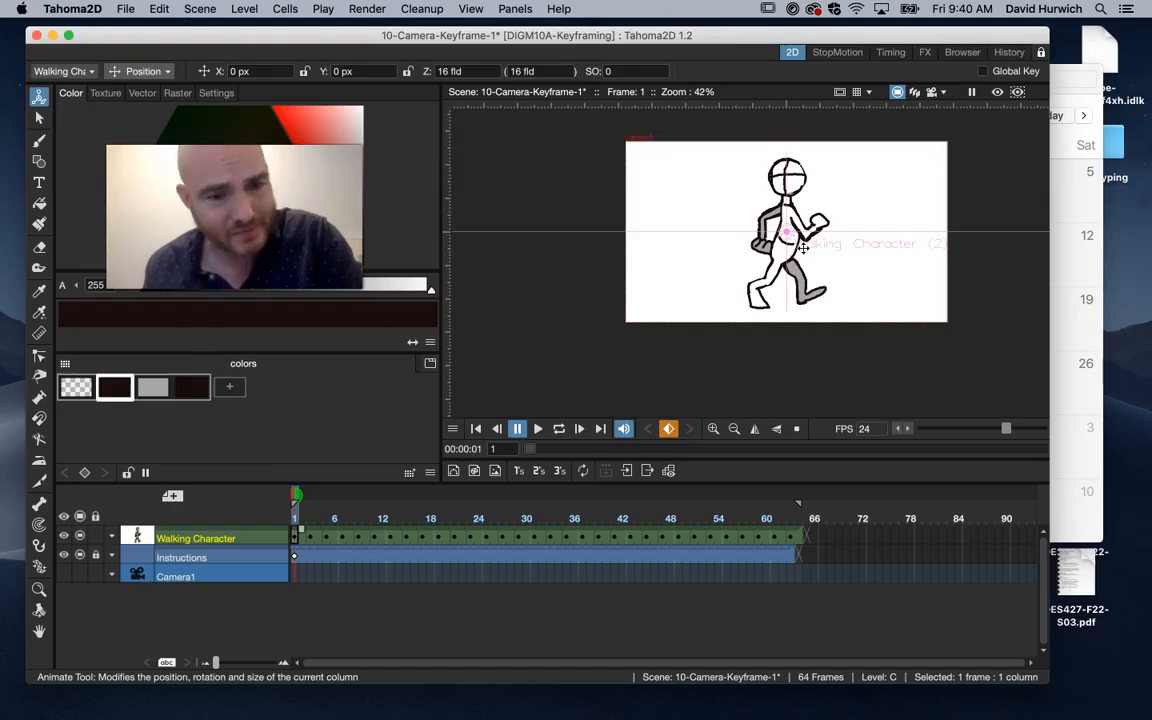
click(680, 261)
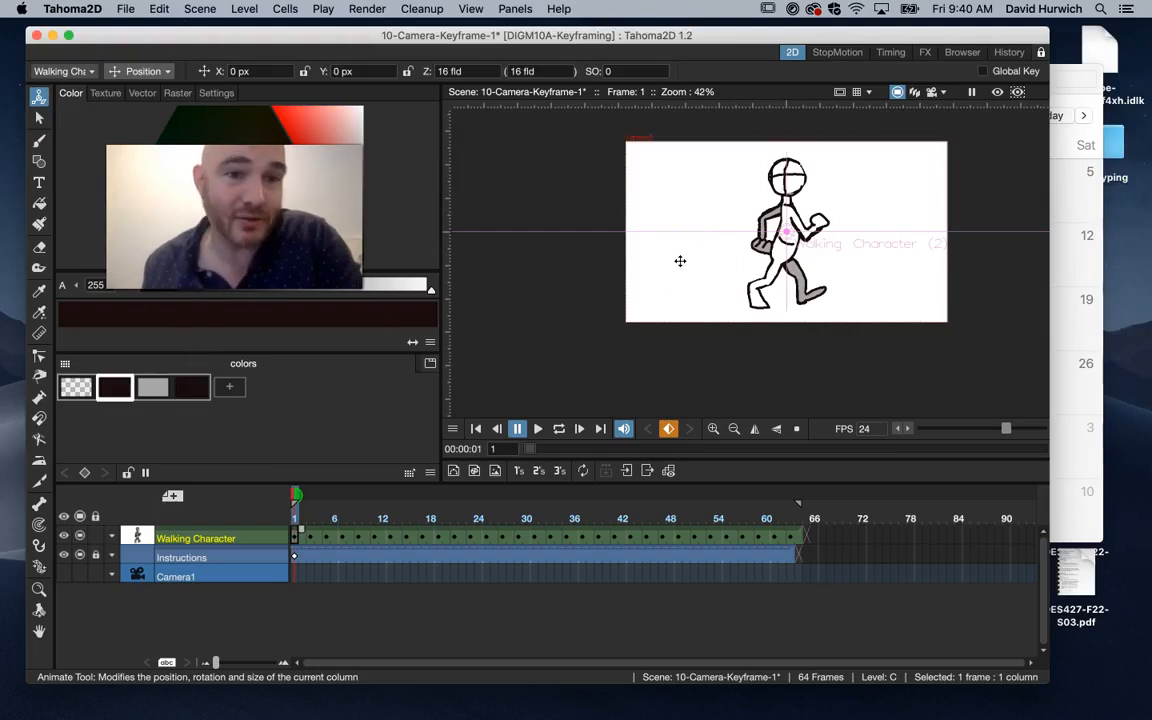
Switch to the TextEdit notes, enlarge the text, add the line "Animating the camera, animates the entire scene" and minimize the notes.
click(200, 577)
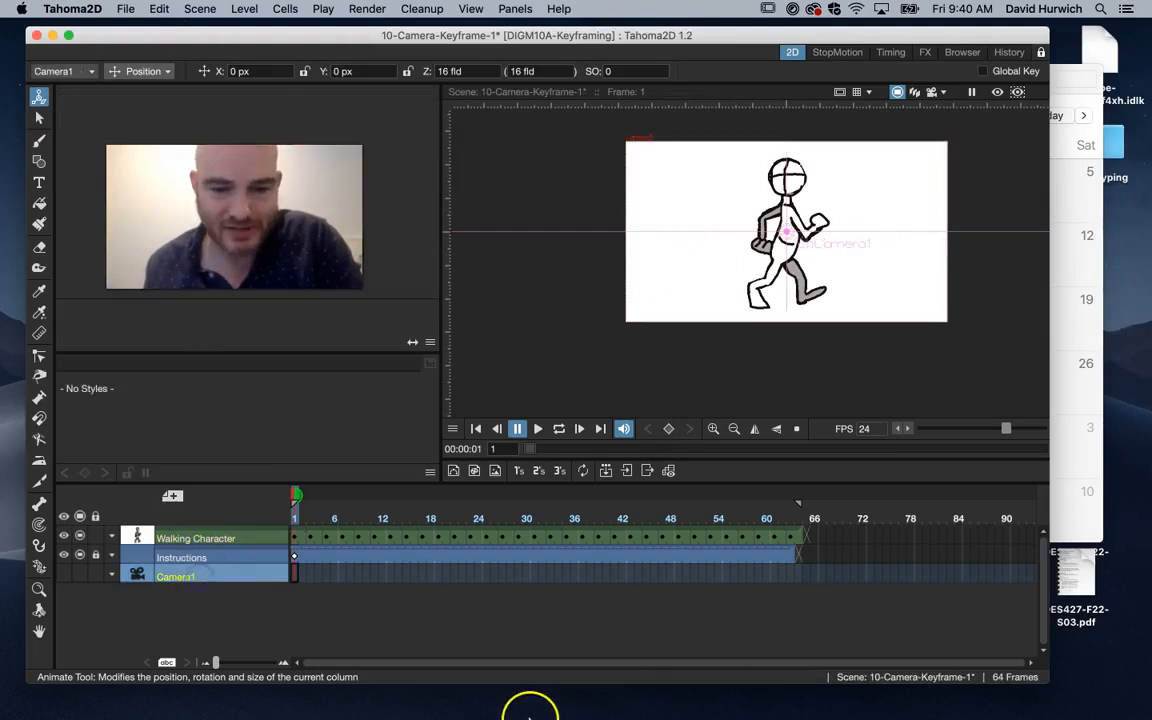
click(501, 672)
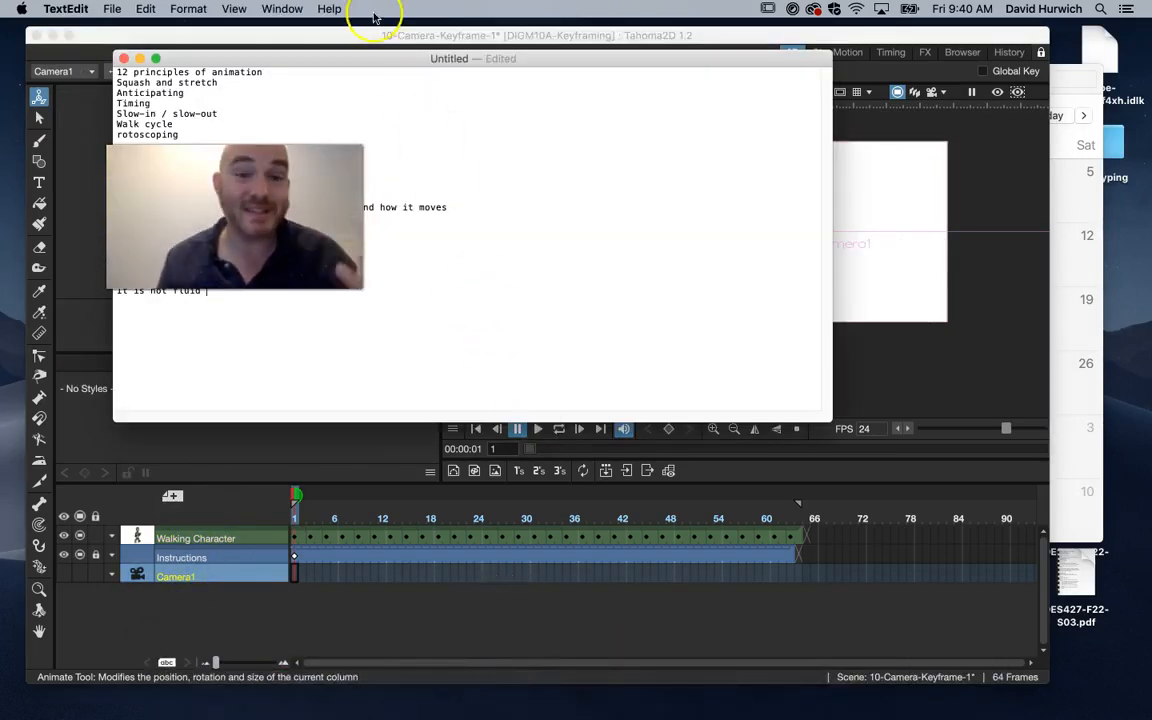
drag(353, 58, 687, 259)
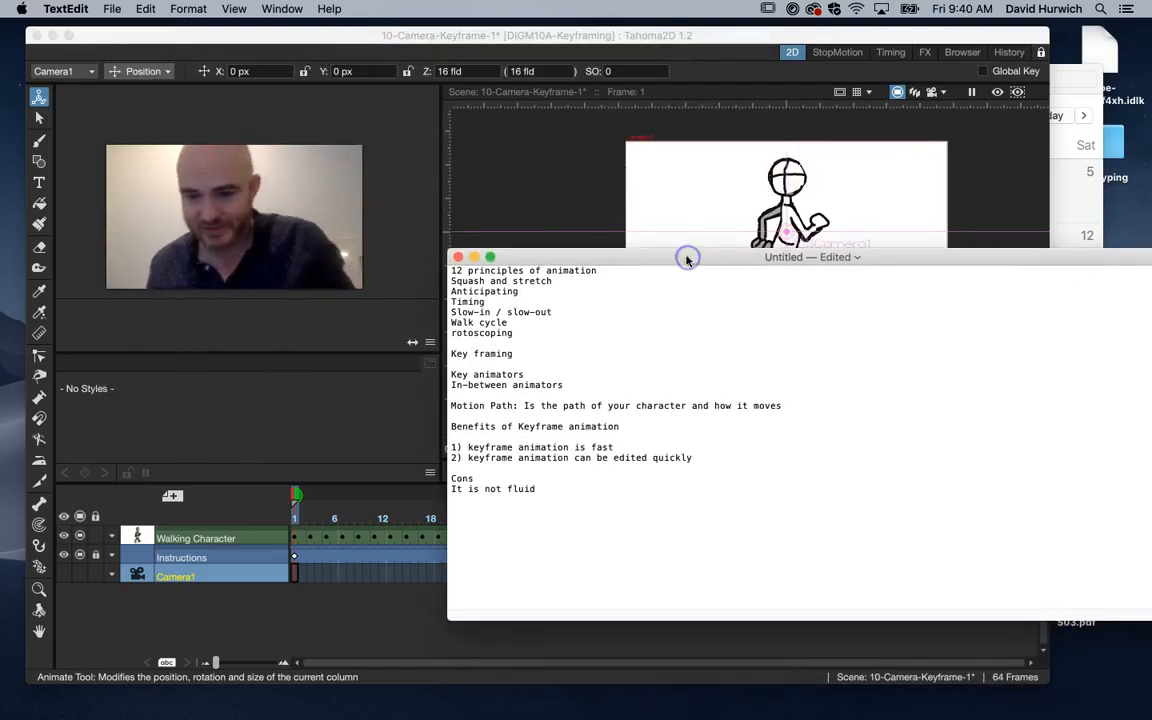
key(super+plus)
key(super+plus)
key(super+plus)
key(Return)
key(Return)
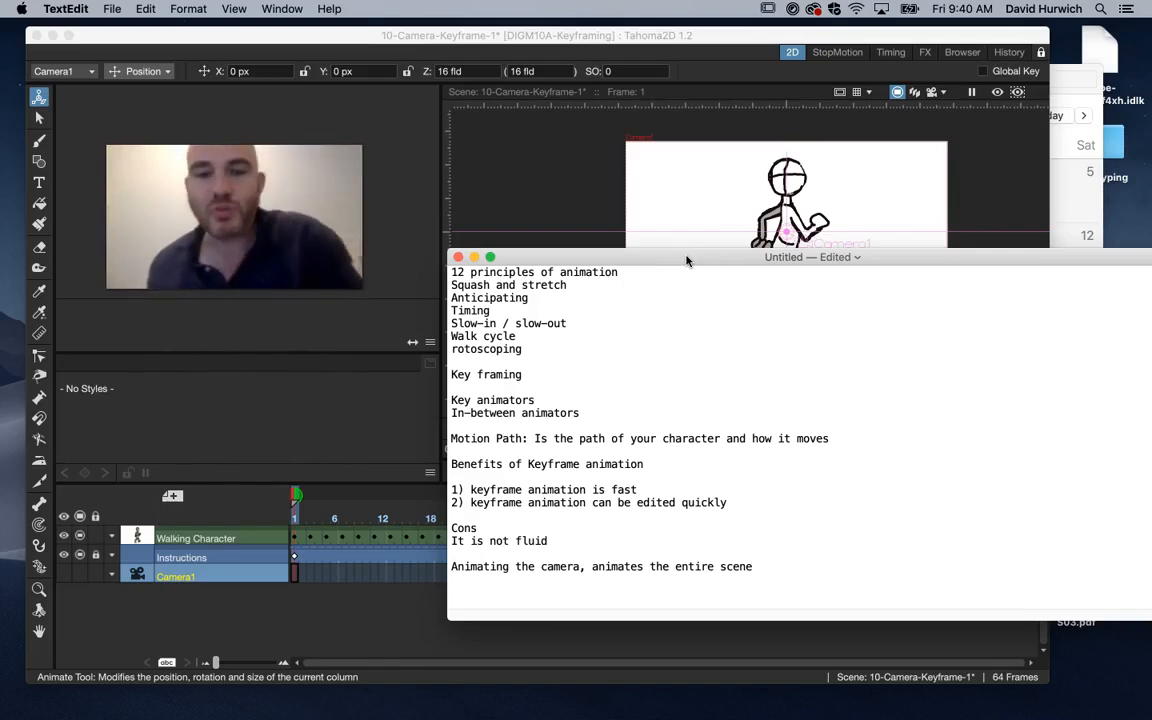
click(474, 257)
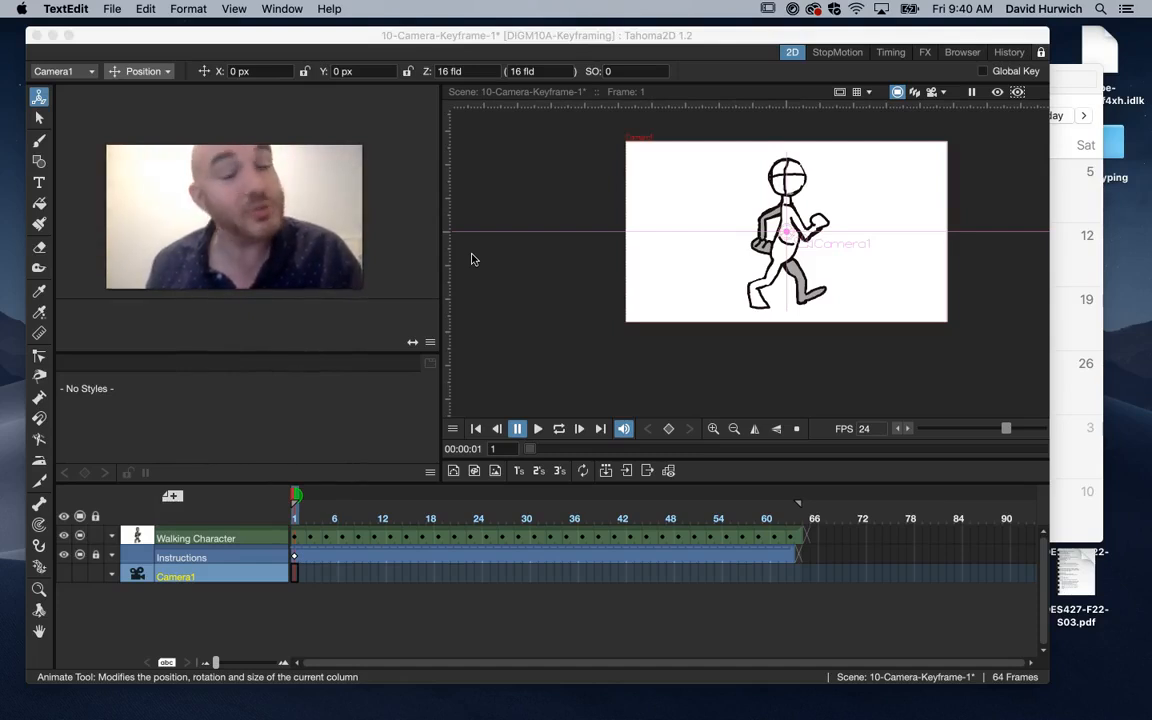
Target Camera1 with the Animate tool in Tahoma2D and add a position keyframe on it at frame 1.
click(193, 578)
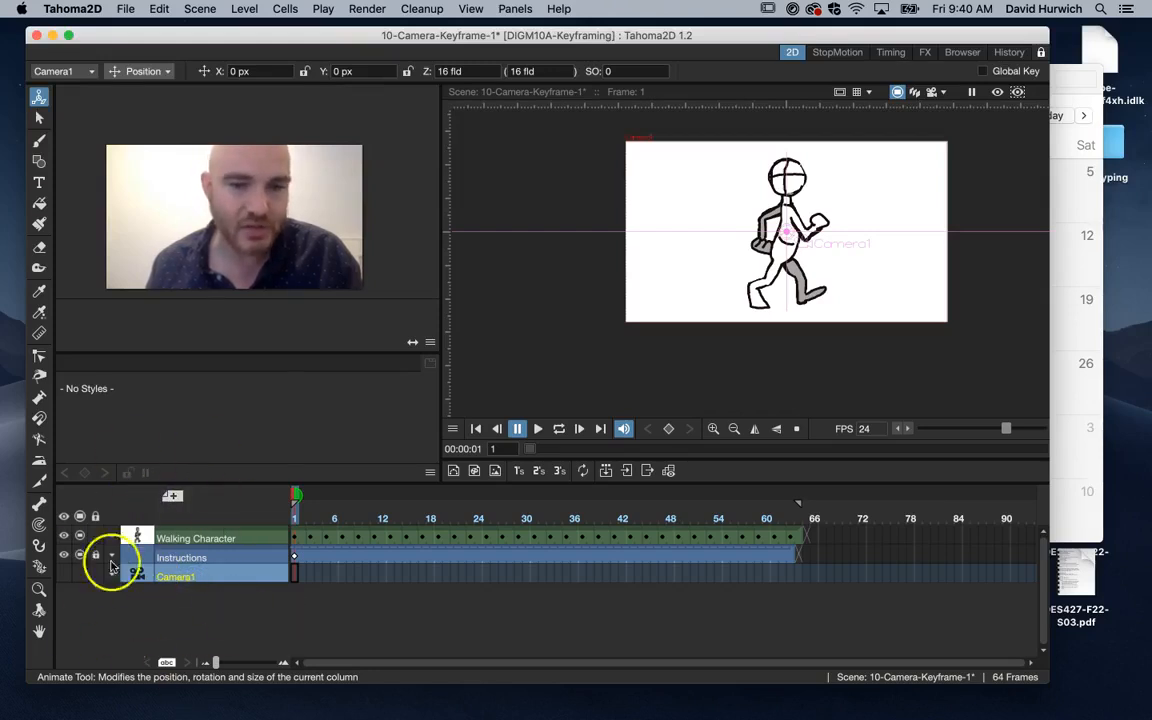
click(176, 578)
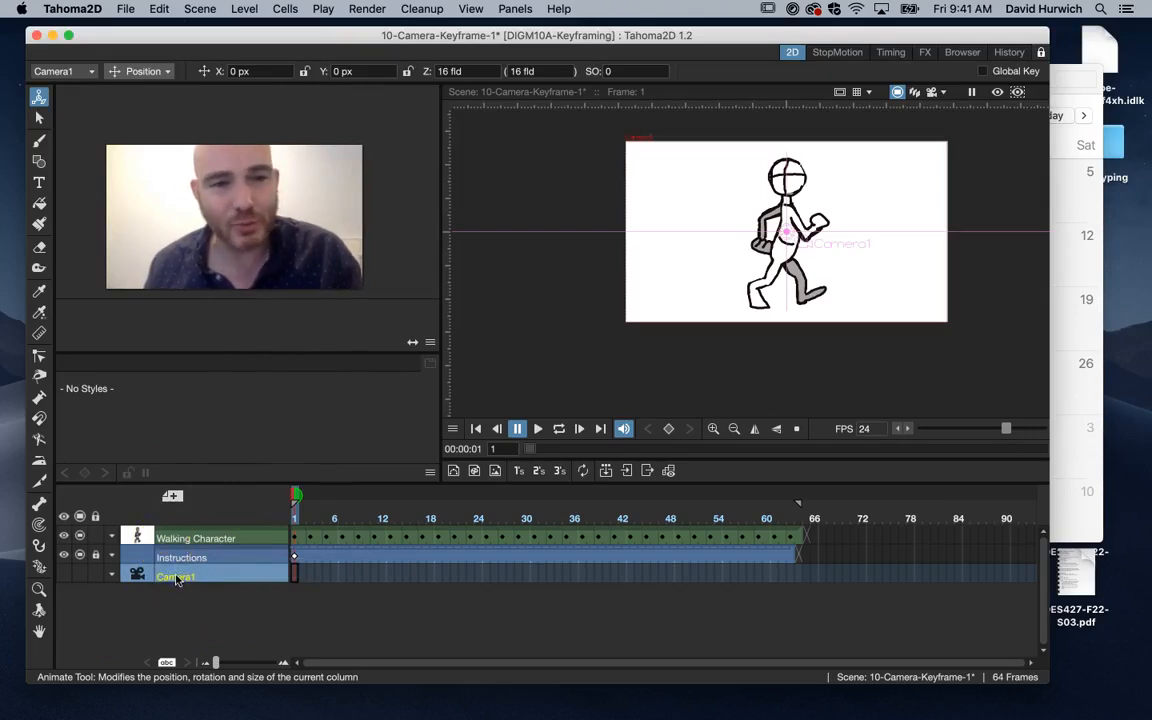
click(325, 576)
click(383, 576)
click(462, 575)
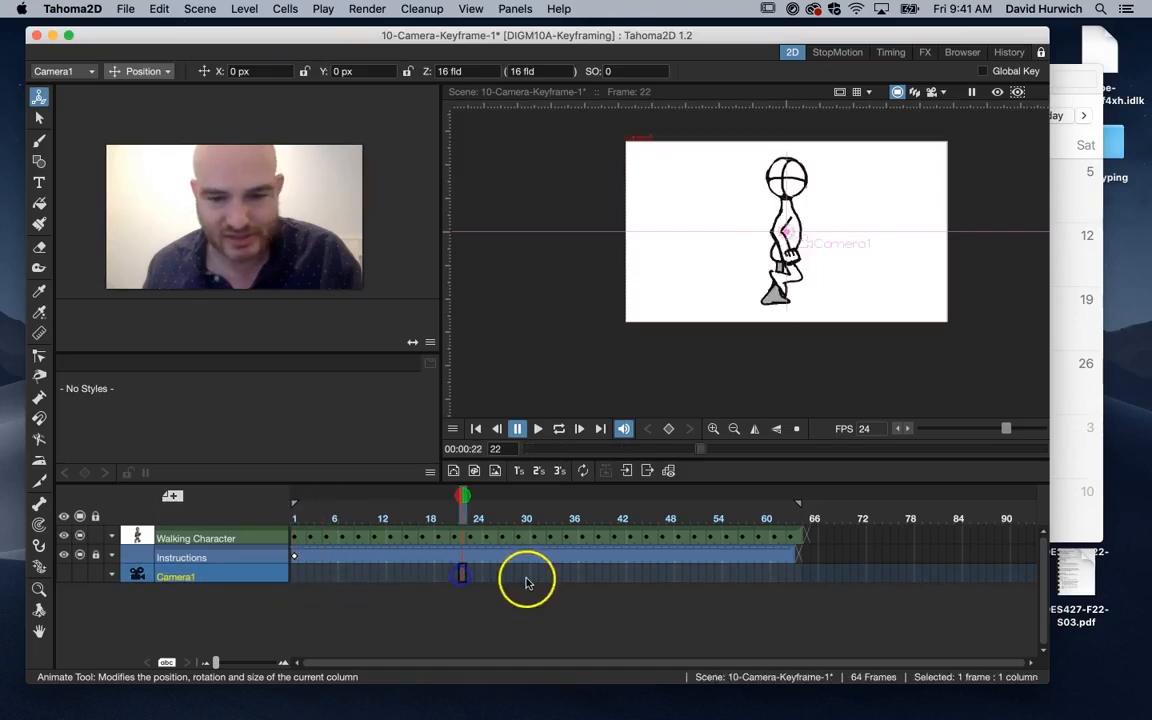
click(550, 577)
click(294, 576)
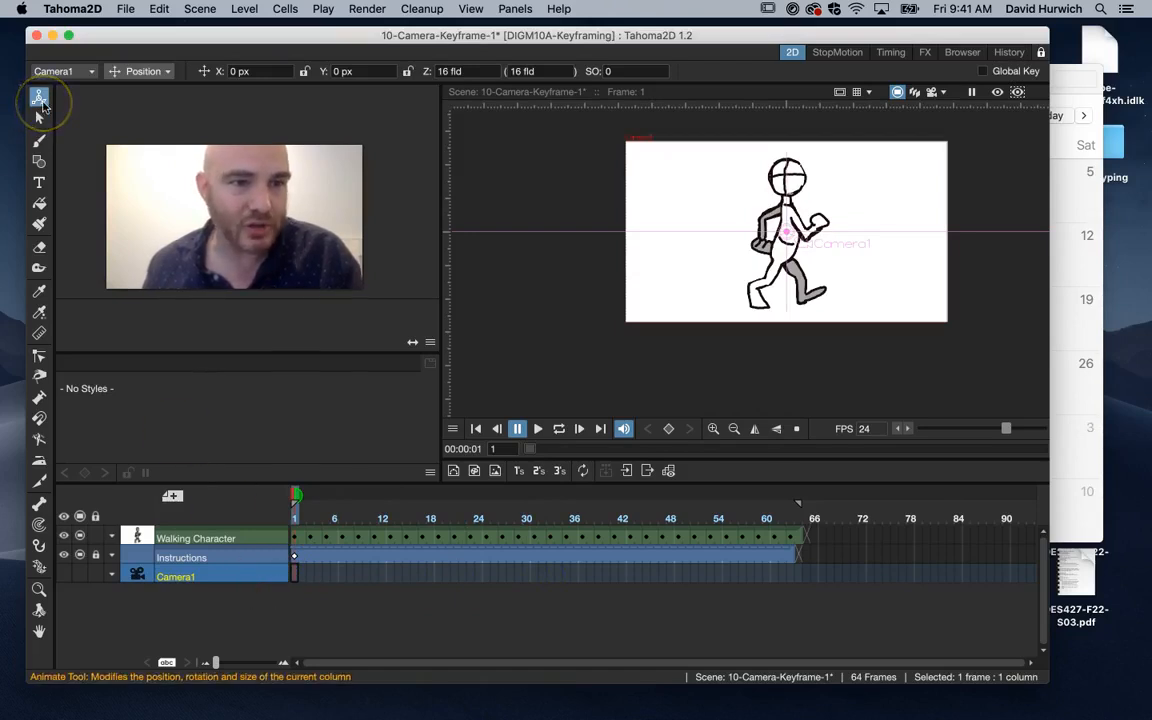
click(50, 71)
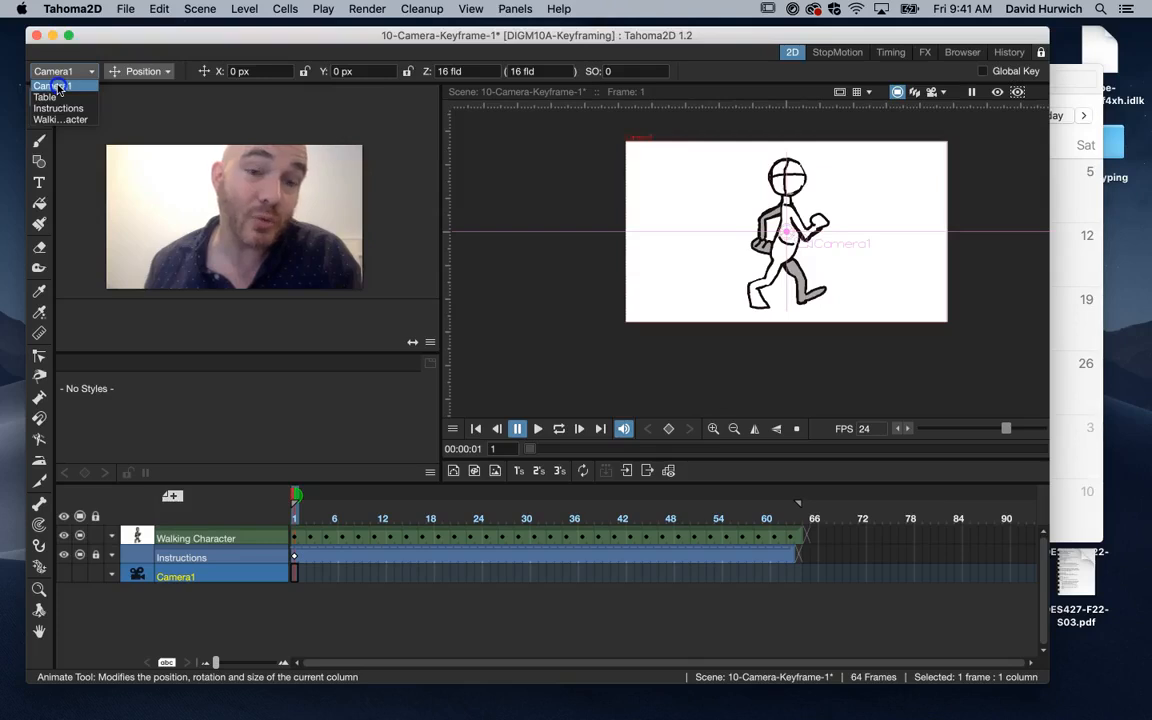
click(58, 89)
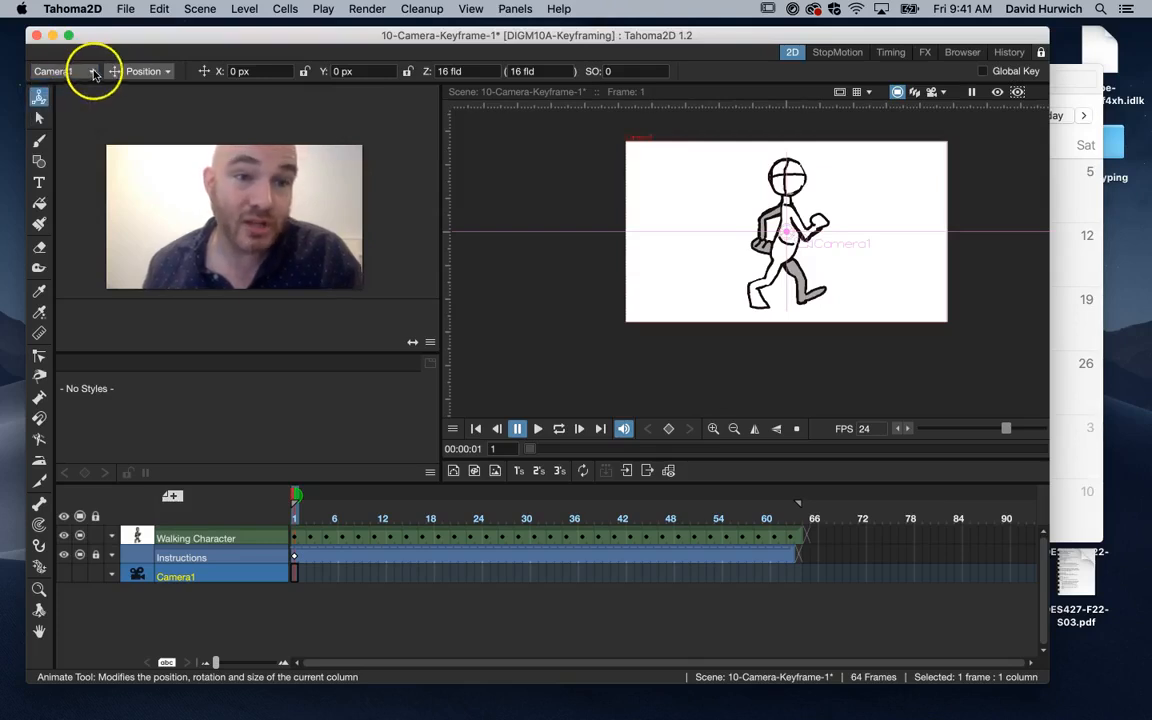
click(668, 428)
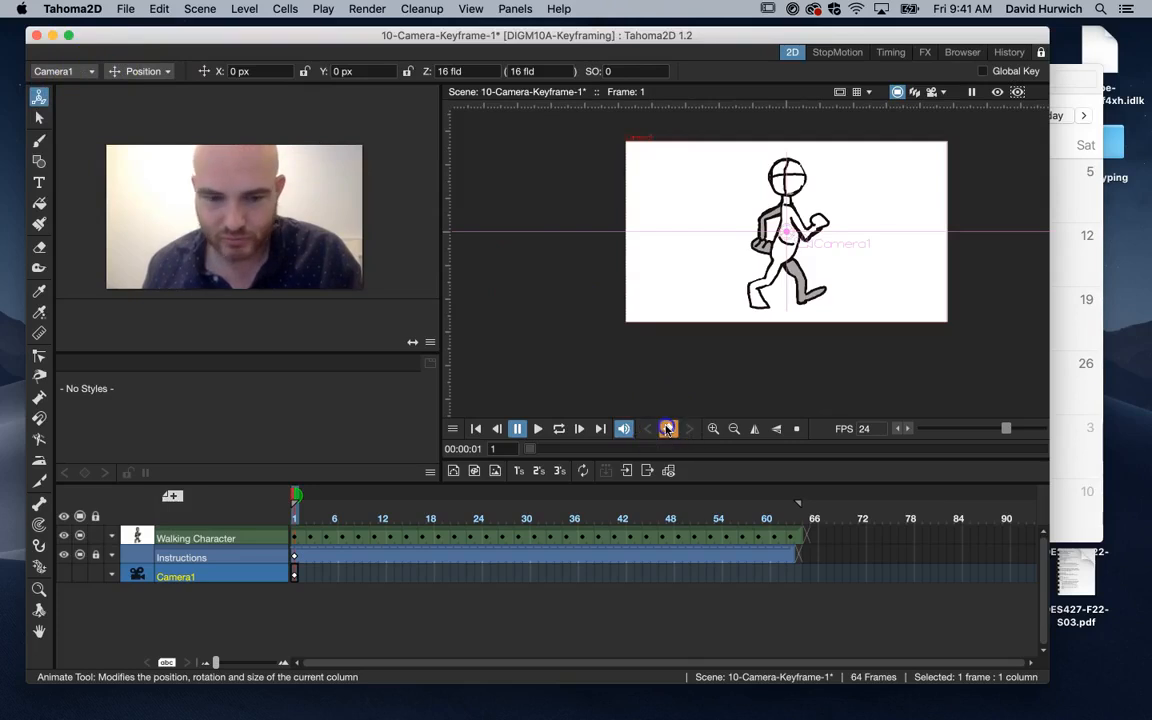
At frame 63, move Camera1 to the right of the walking character, to about X 721 px and Y 52 px.
drag(312, 517, 793, 533)
drag(755, 211, 881, 203)
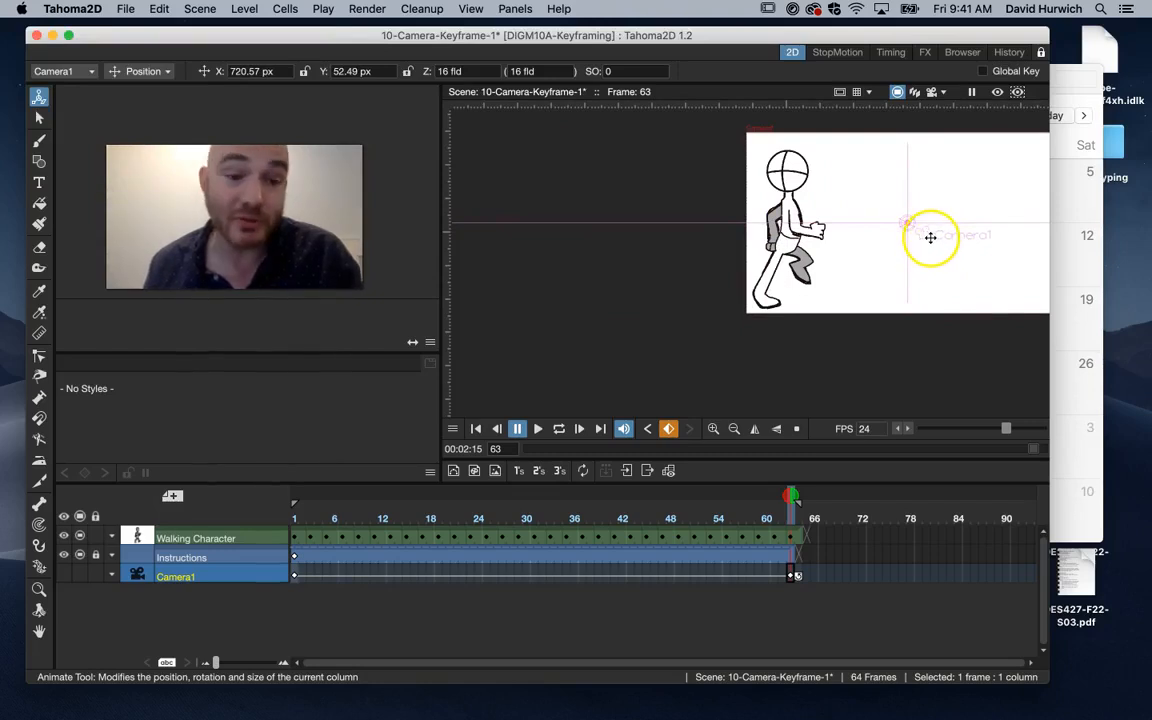
At frame 1, move Camera1 to the left of the walking character, to about X -620 px and Y 19 px.
click(294, 518)
click(379, 519)
drag(379, 519, 294, 510)
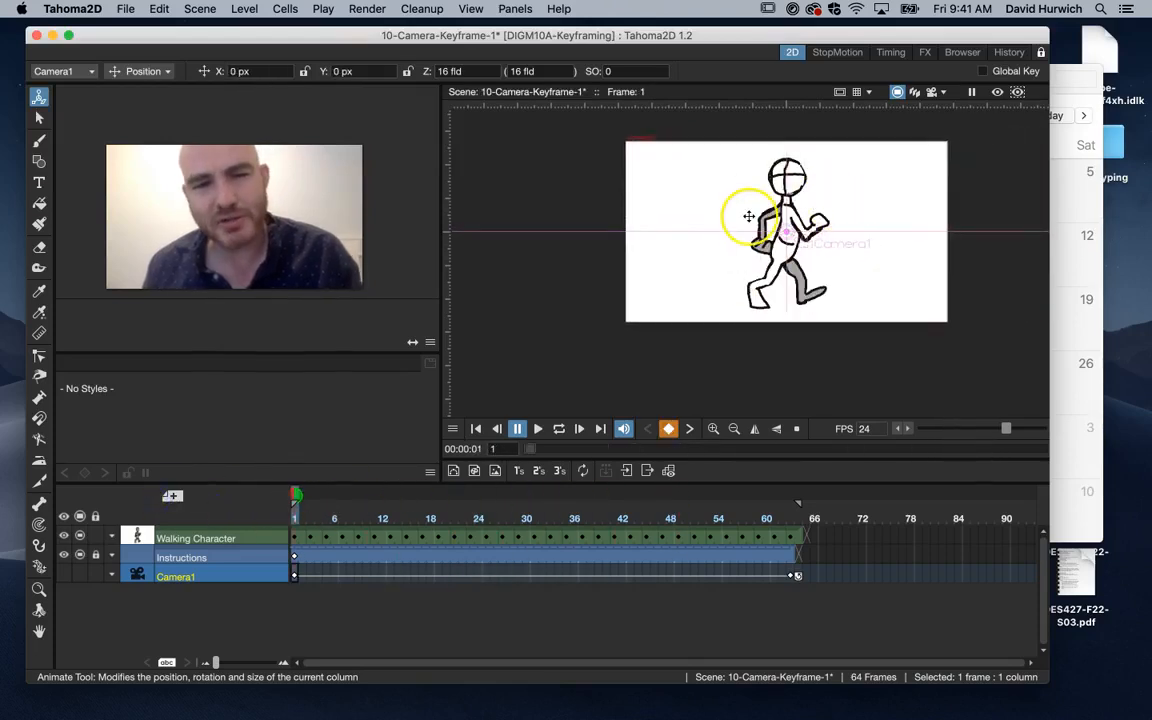
click(304, 531)
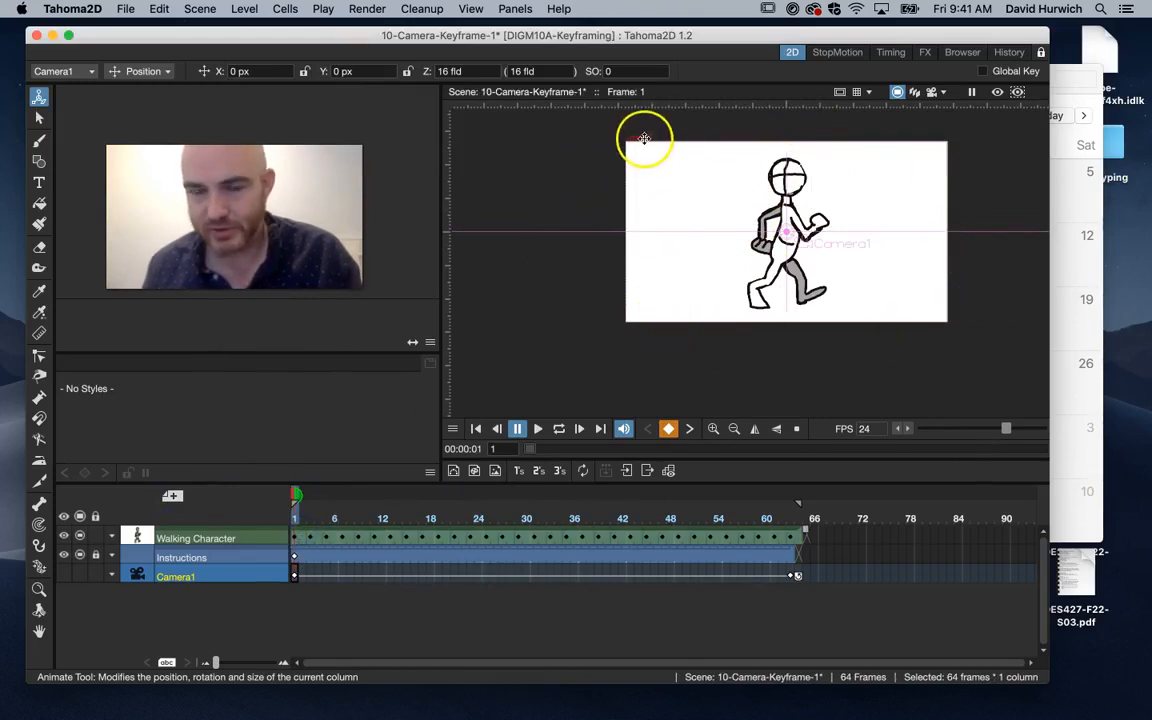
drag(304, 531, 678, 515)
drag(592, 515, 190, 512)
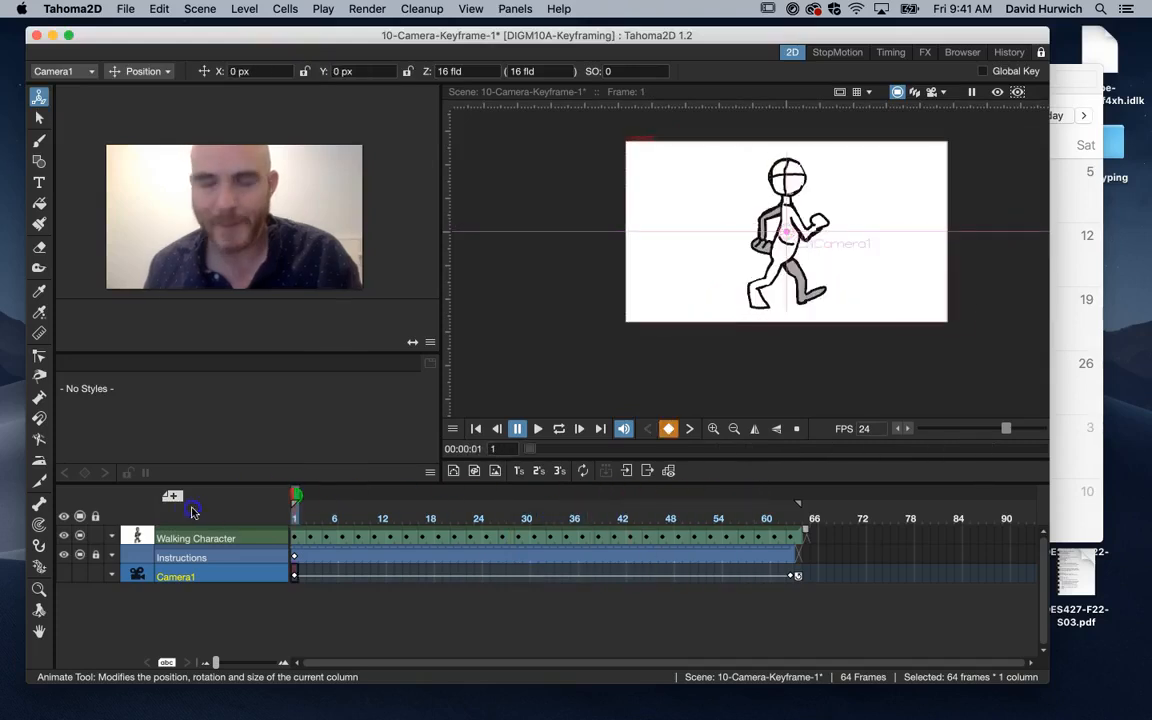
click(600, 300)
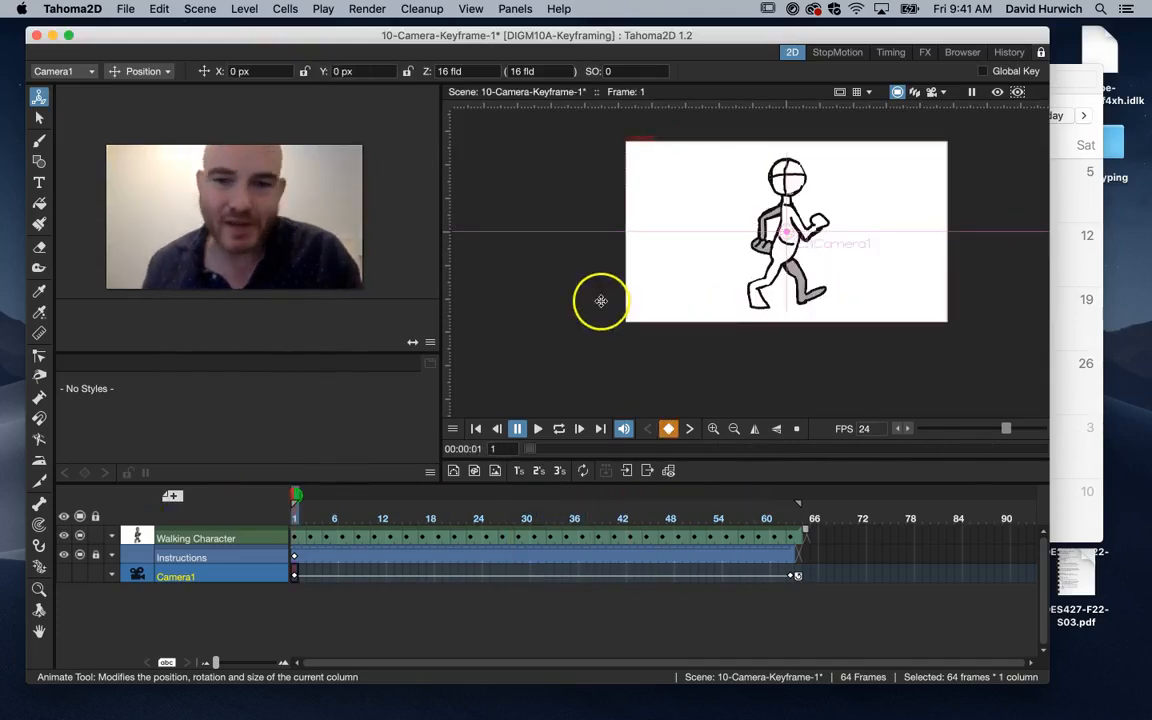
drag(659, 266, 557, 265)
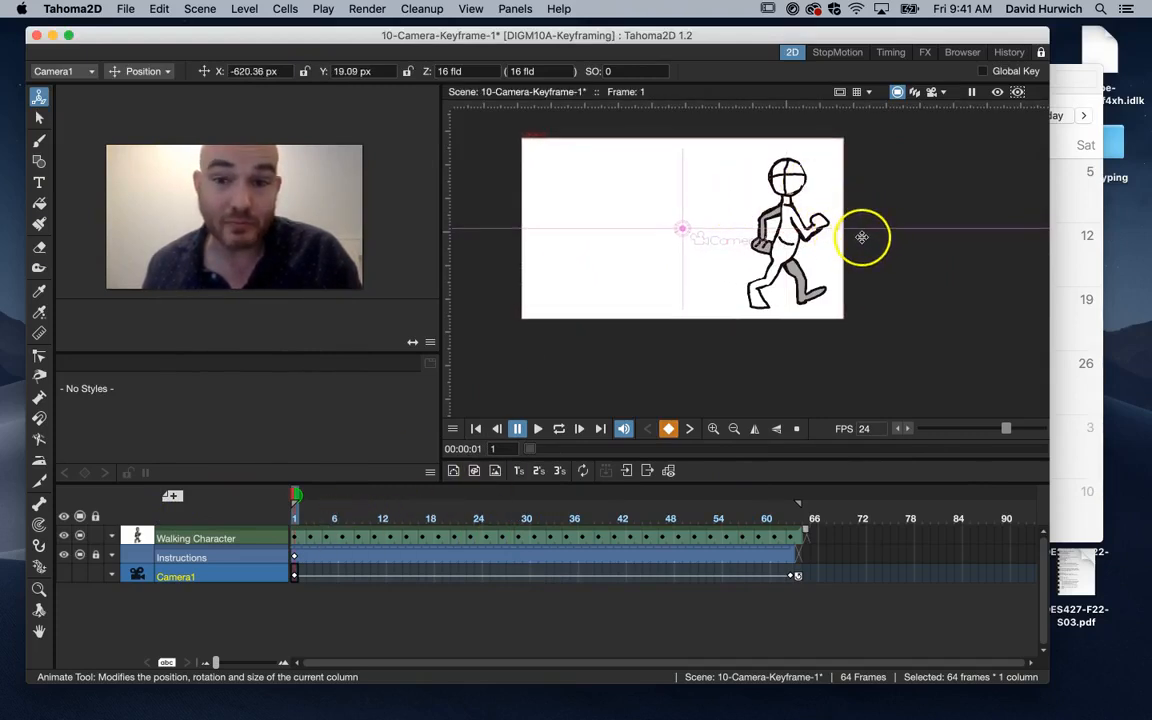
Play the camera animation from frame 1 in a loop and stop it.
drag(303, 522, 170, 497)
click(555, 428)
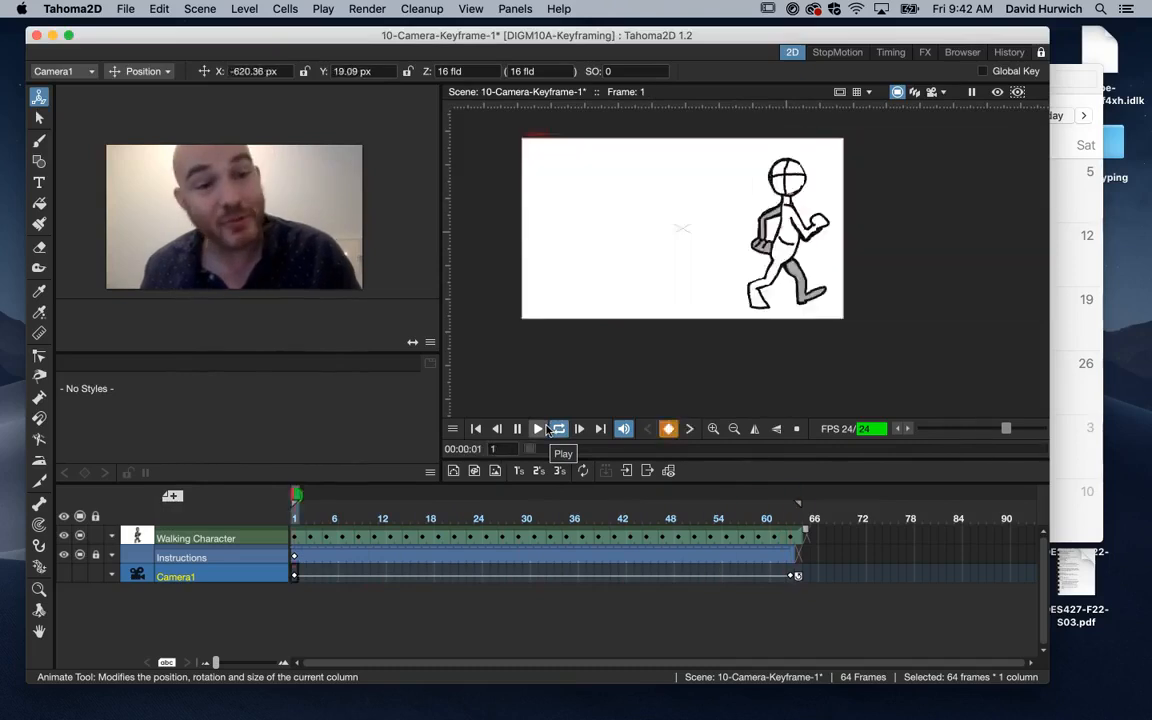
click(559, 428)
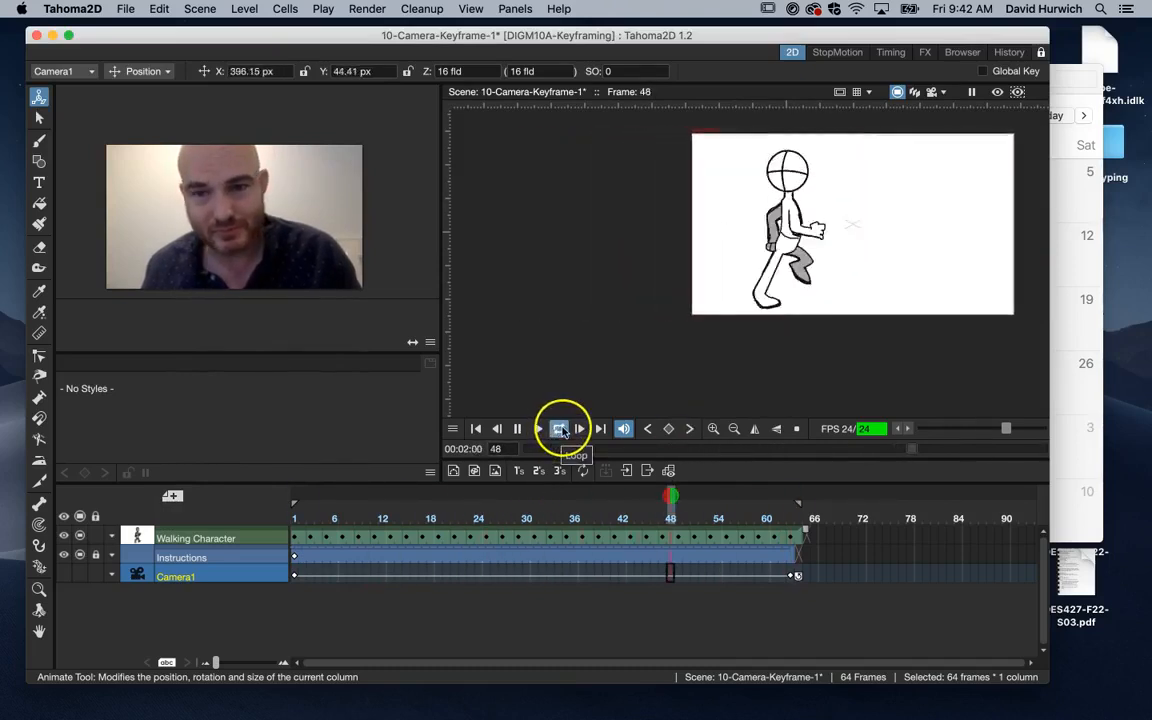
Reverse Camera1's path, moving it to about X 1217 px, Y 76 px at frame 1 and X -1212 px, Y 52 px at frame 63.
click(298, 496)
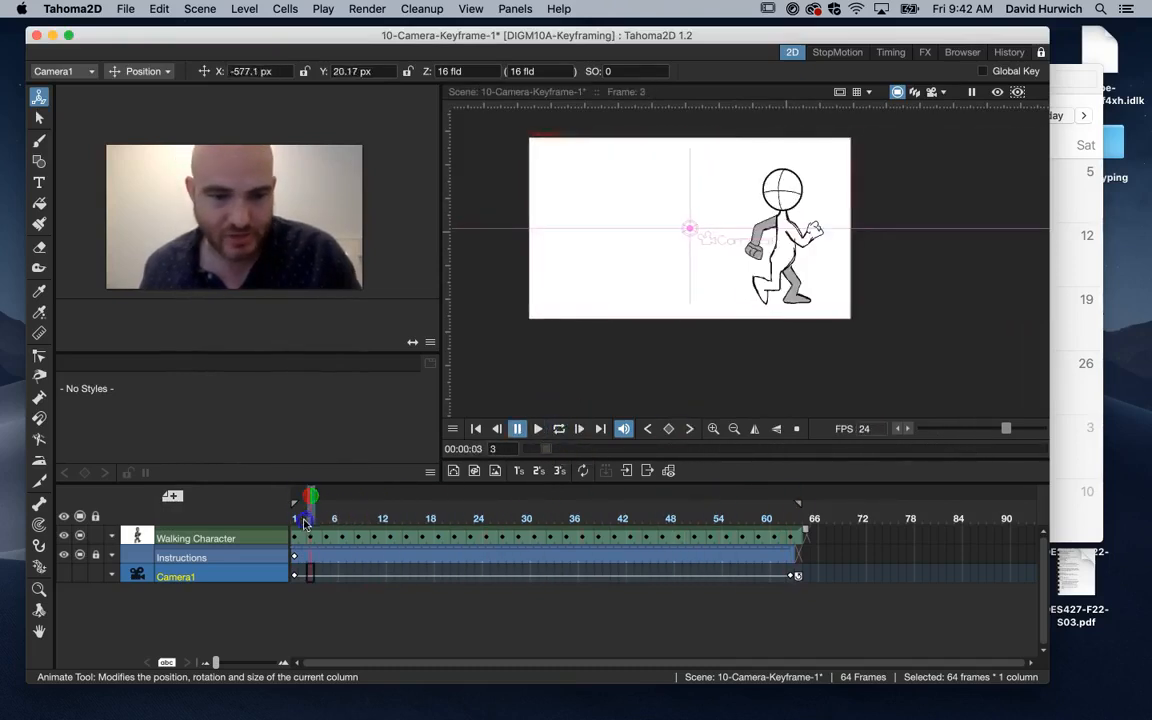
drag(540, 232, 848, 223)
drag(680, 500, 791, 508)
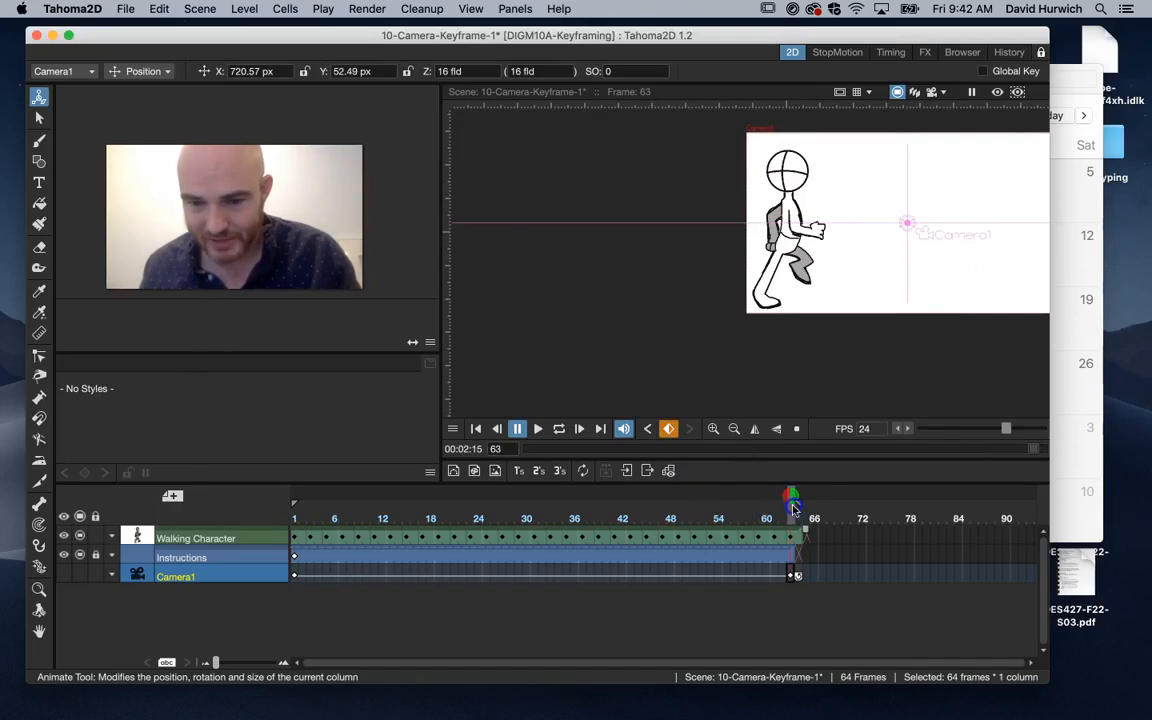
drag(854, 236, 578, 244)
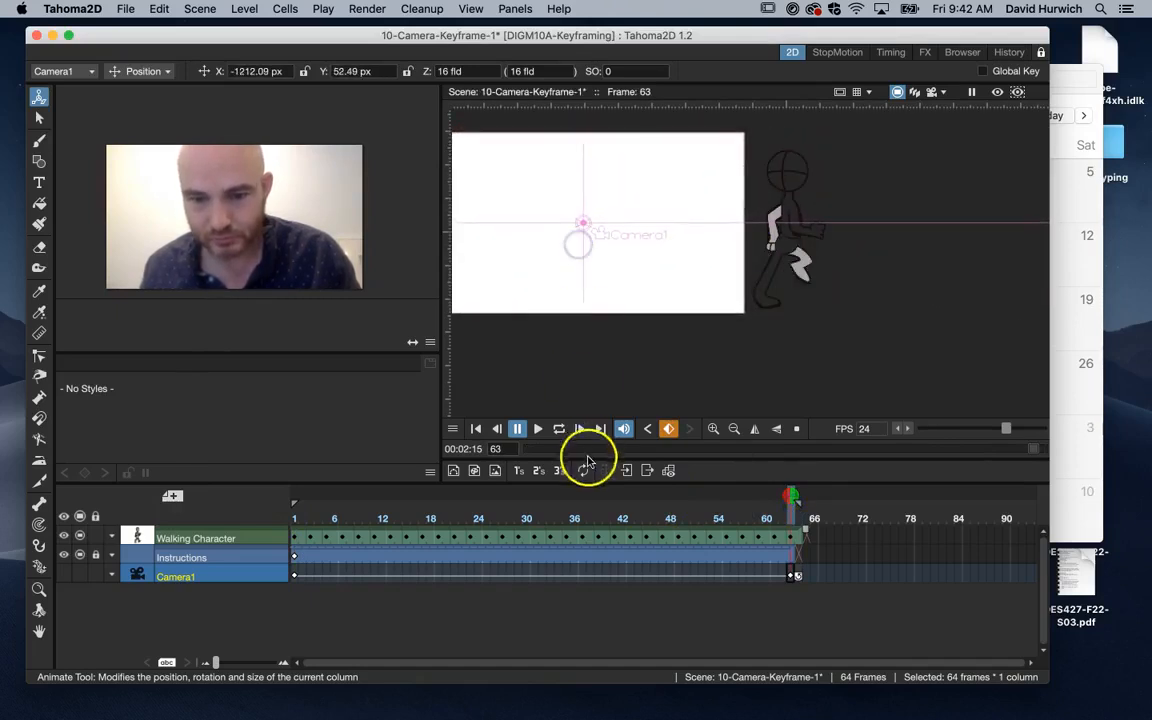
Preview the reversed camera animation in a loop, and play it in Camera View.
click(557, 428)
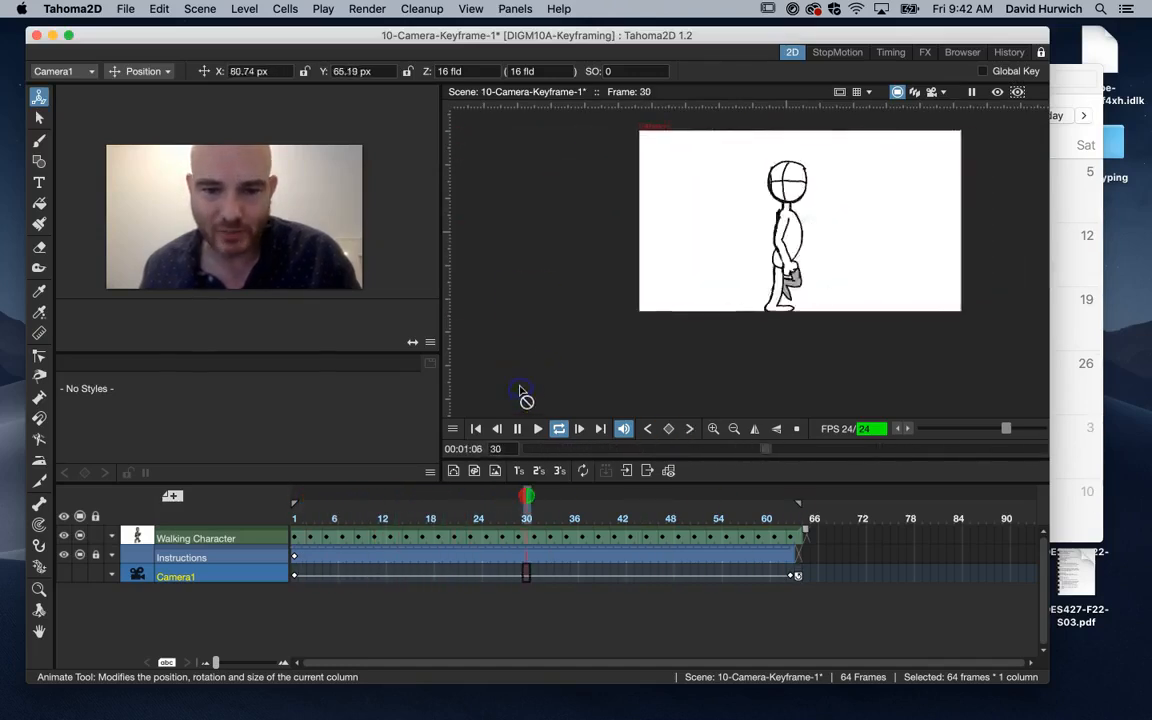
click(559, 428)
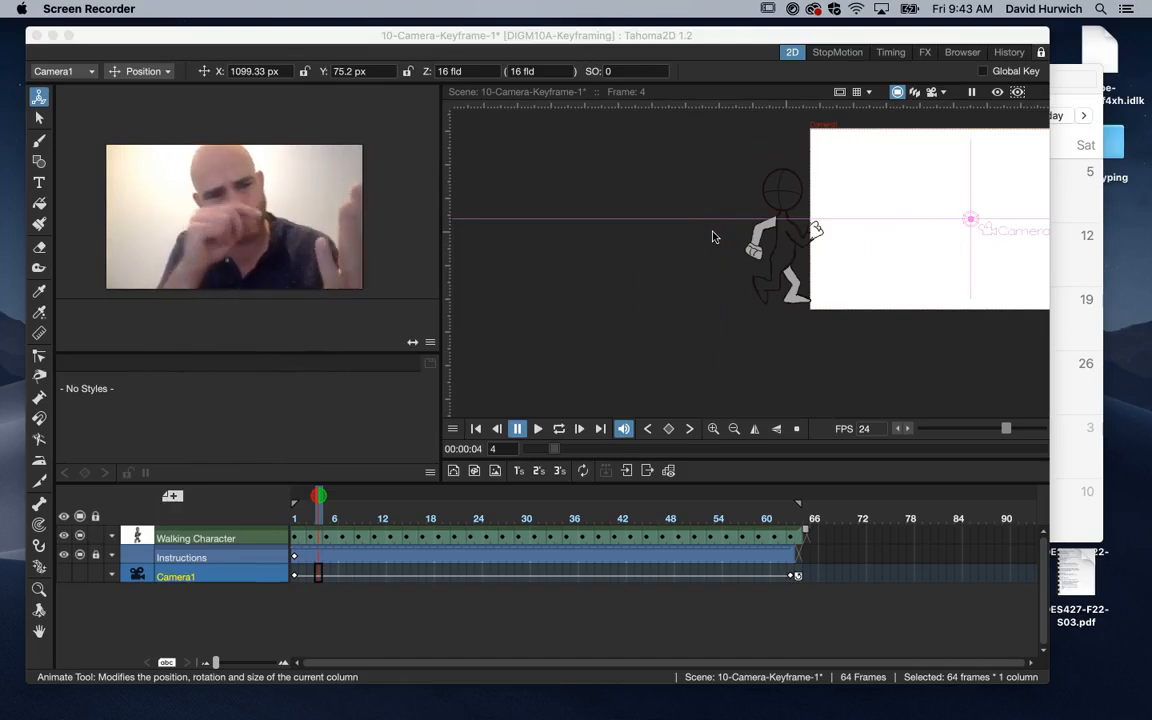
click(933, 92)
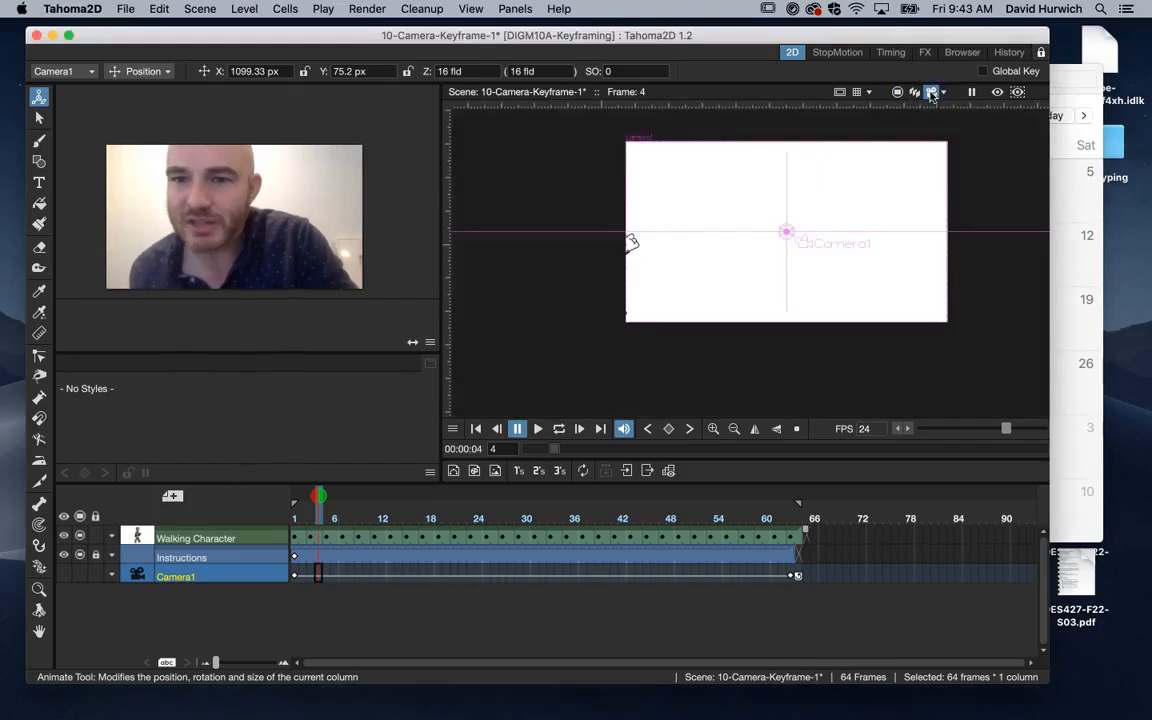
click(538, 432)
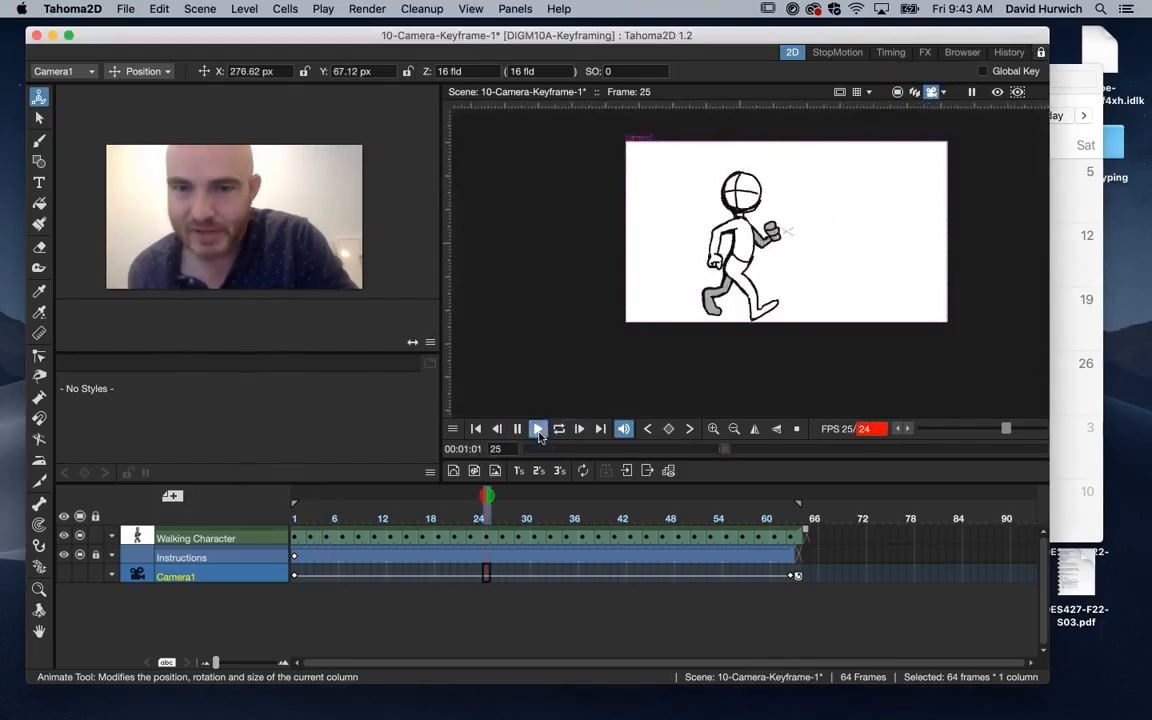
click(538, 430)
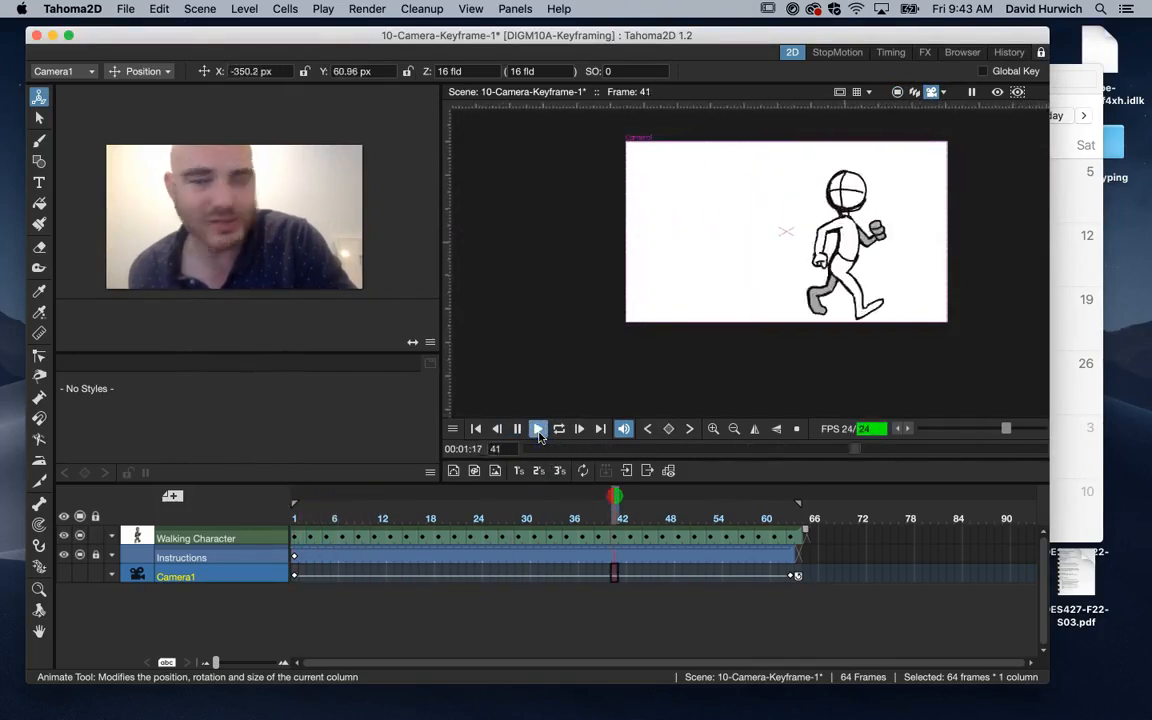
click(538, 430)
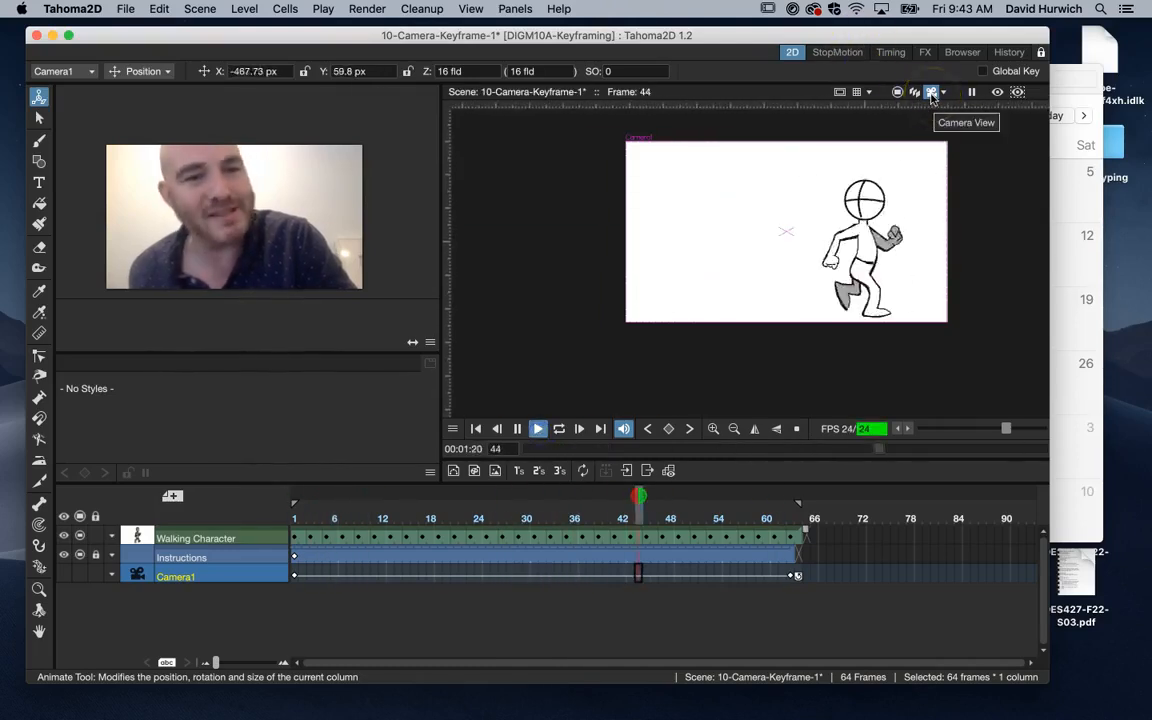
Return the viewer to Camera Stand View and loop the animation once more before pausing it.
click(895, 93)
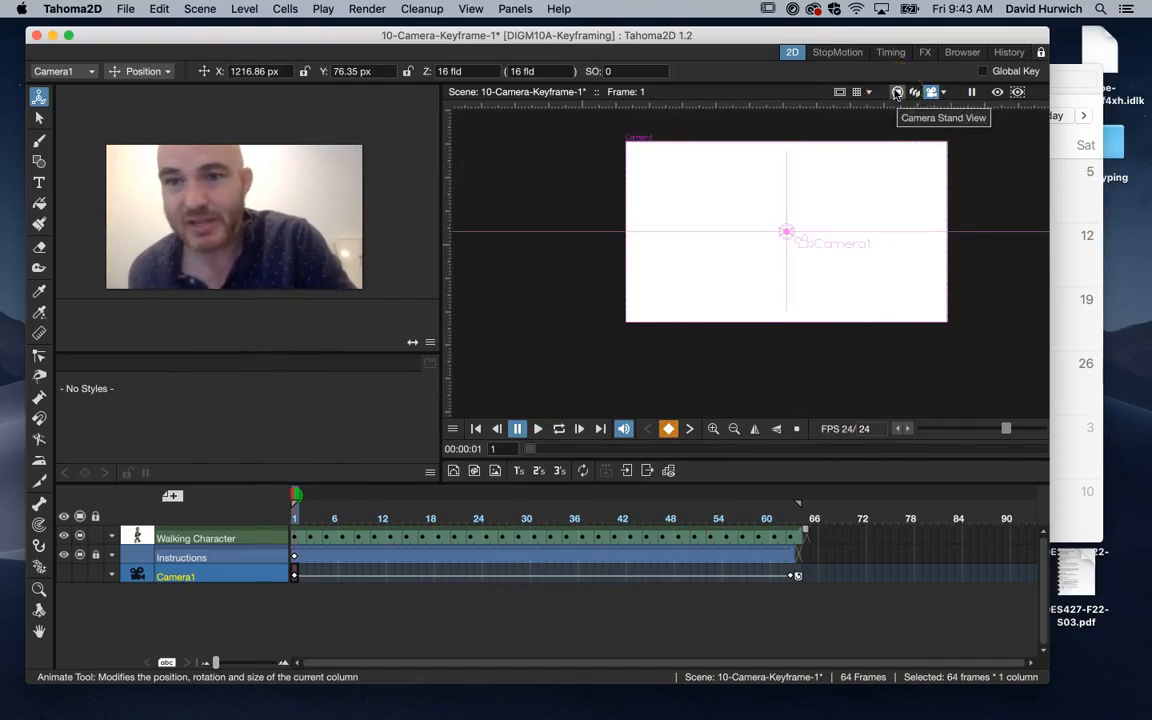
click(897, 93)
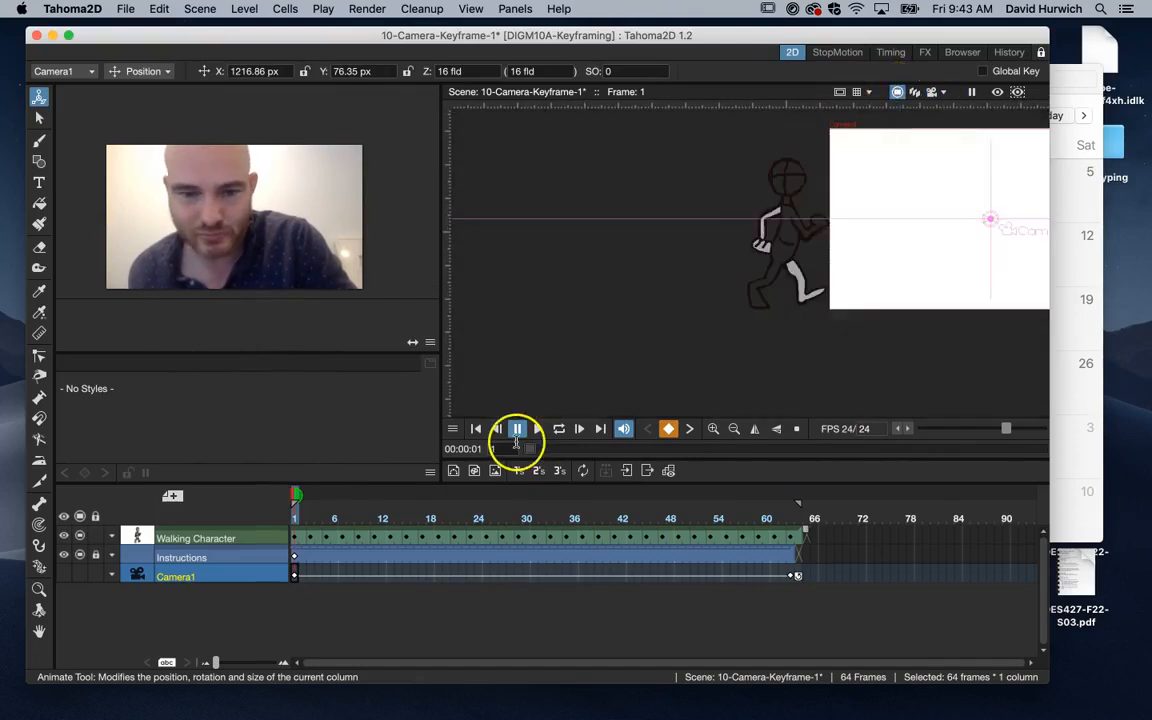
click(560, 428)
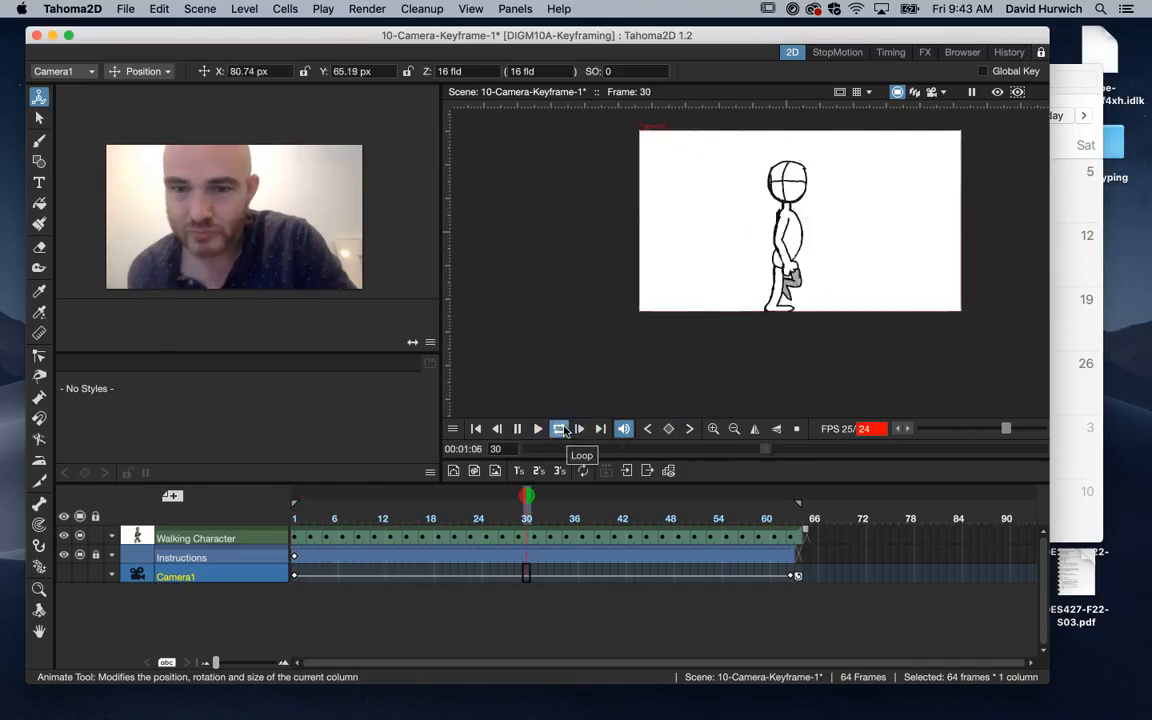
click(517, 428)
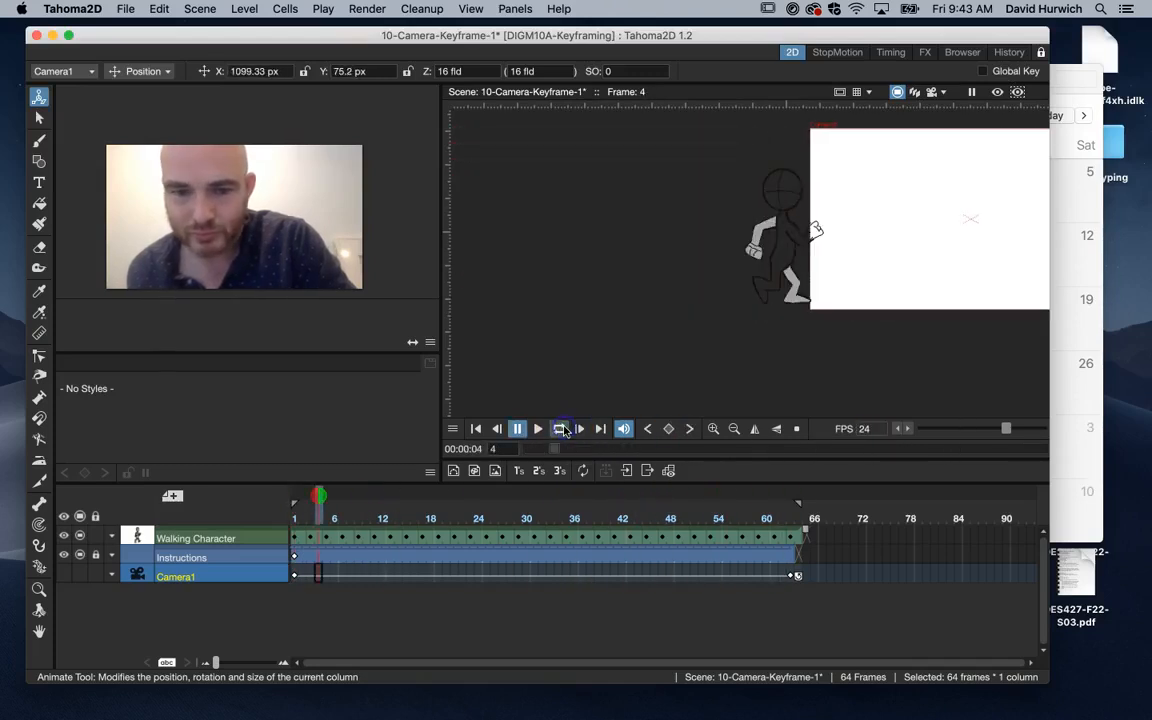
Load the scene 11-Camera-Keyframe-2, saving all current changes, and hide the Instrucctions layer in the camera stand.
click(125, 9)
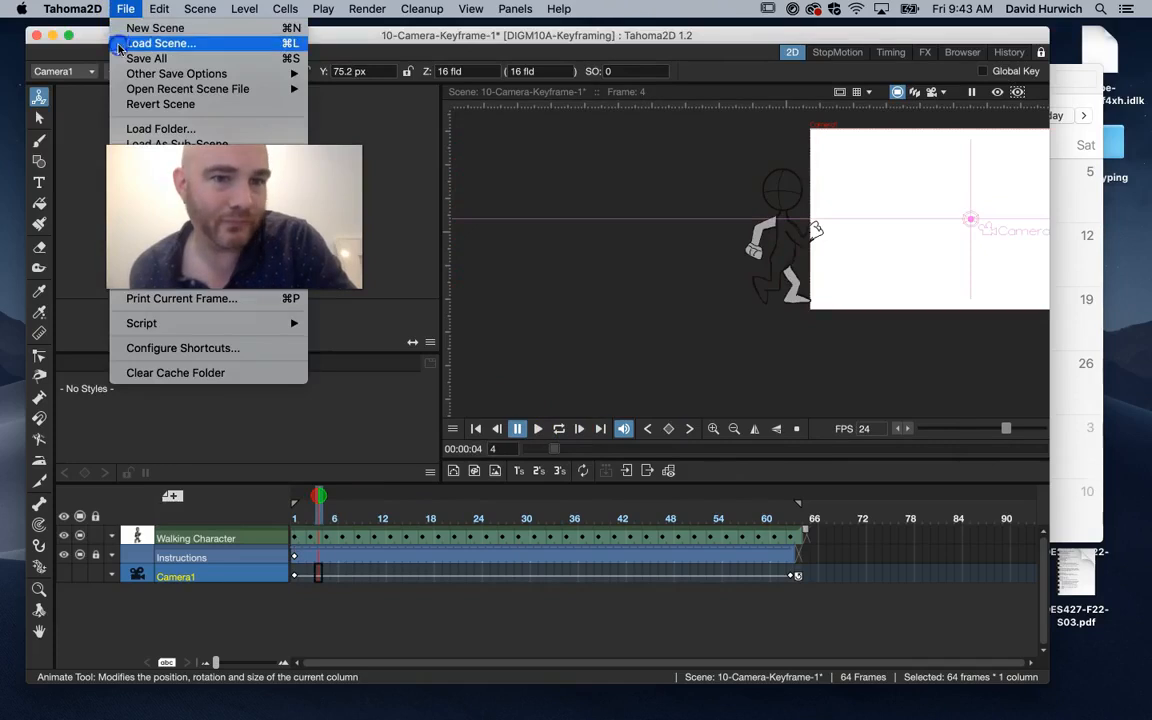
click(118, 44)
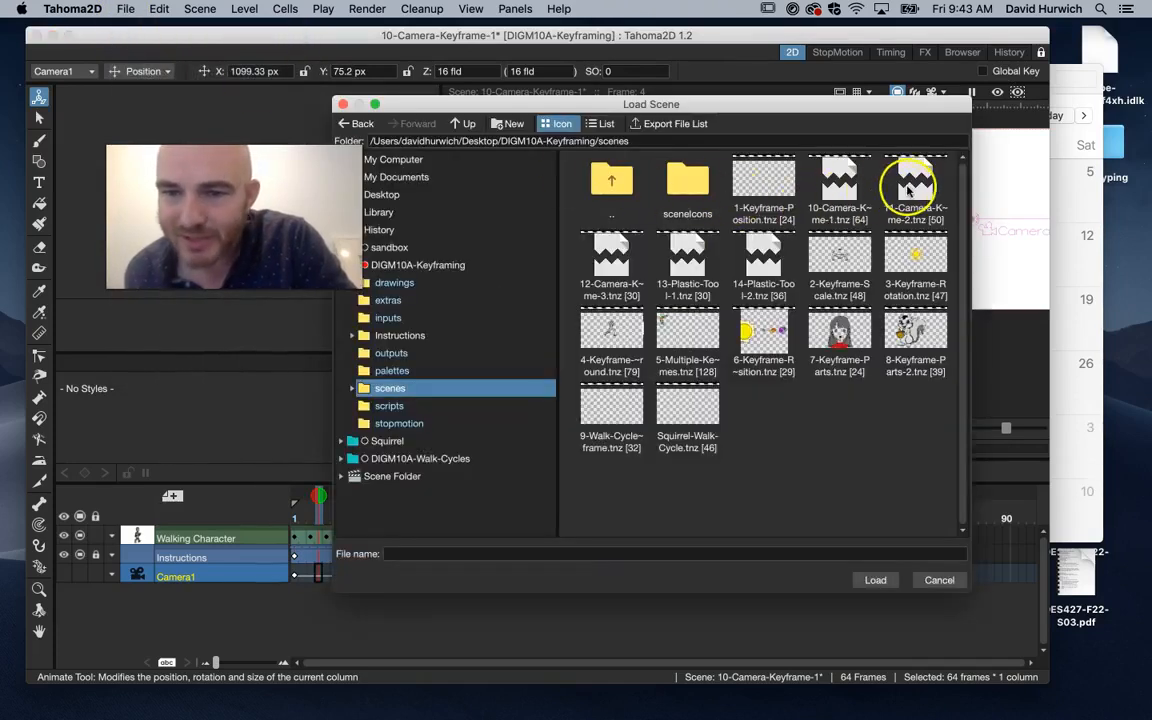
double_click(910, 190)
click(413, 386)
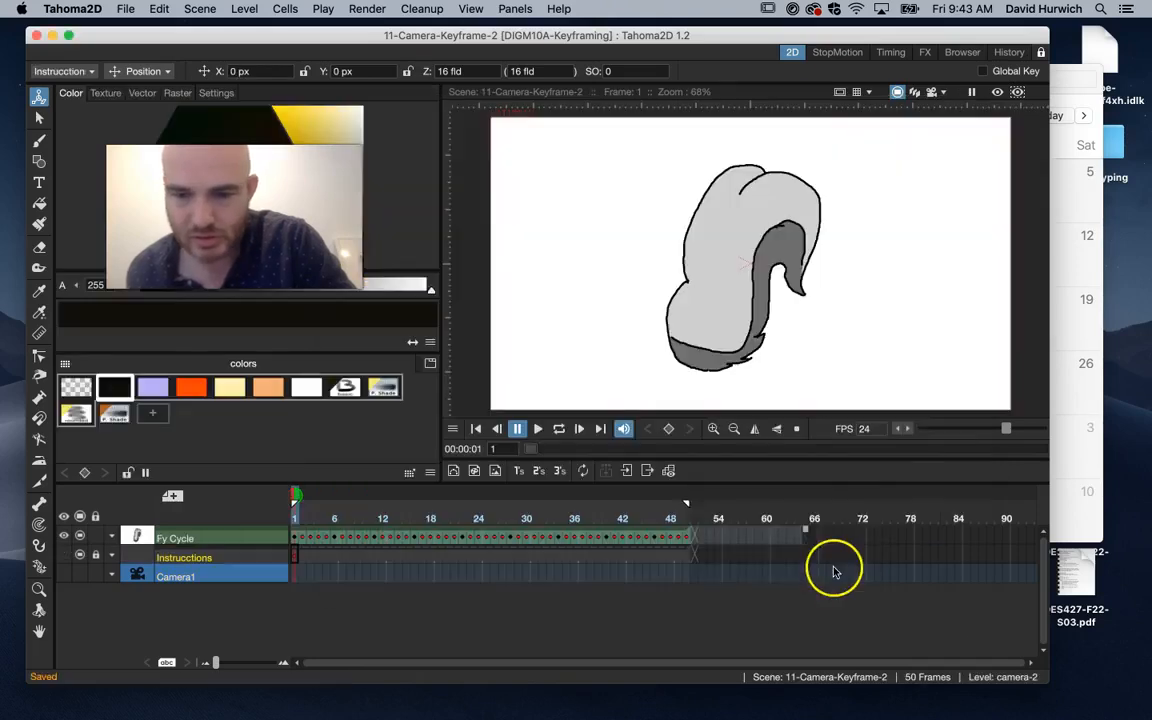
drag(296, 520, 225, 533)
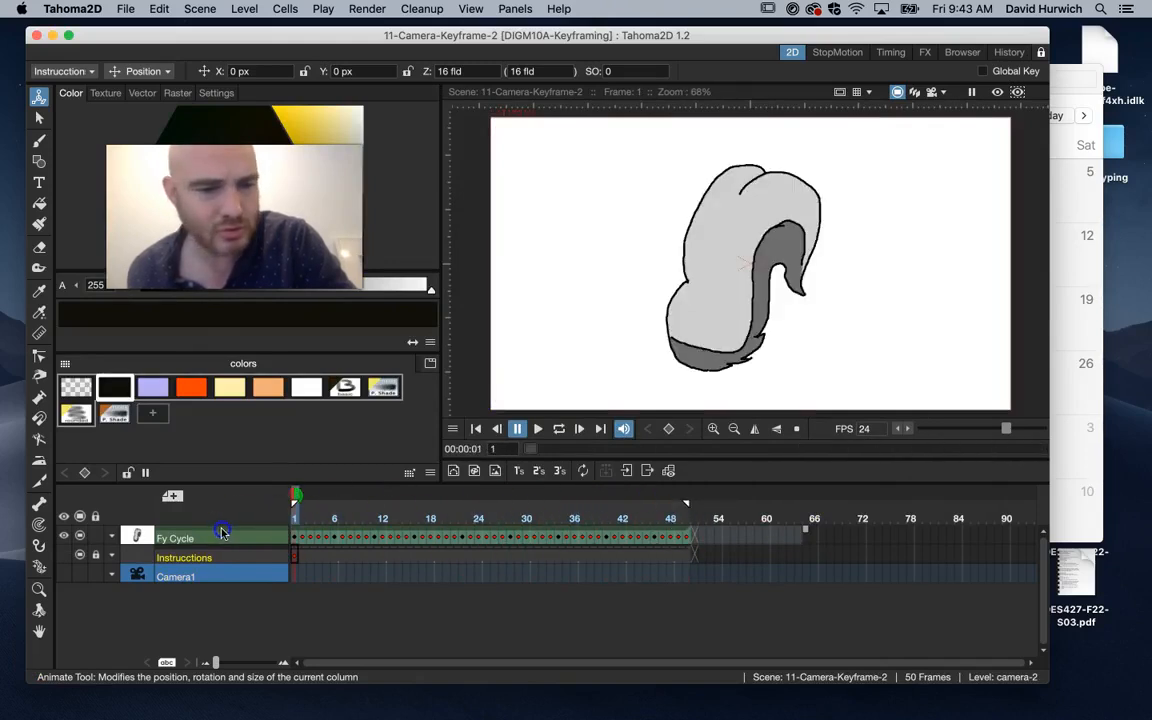
click(81, 556)
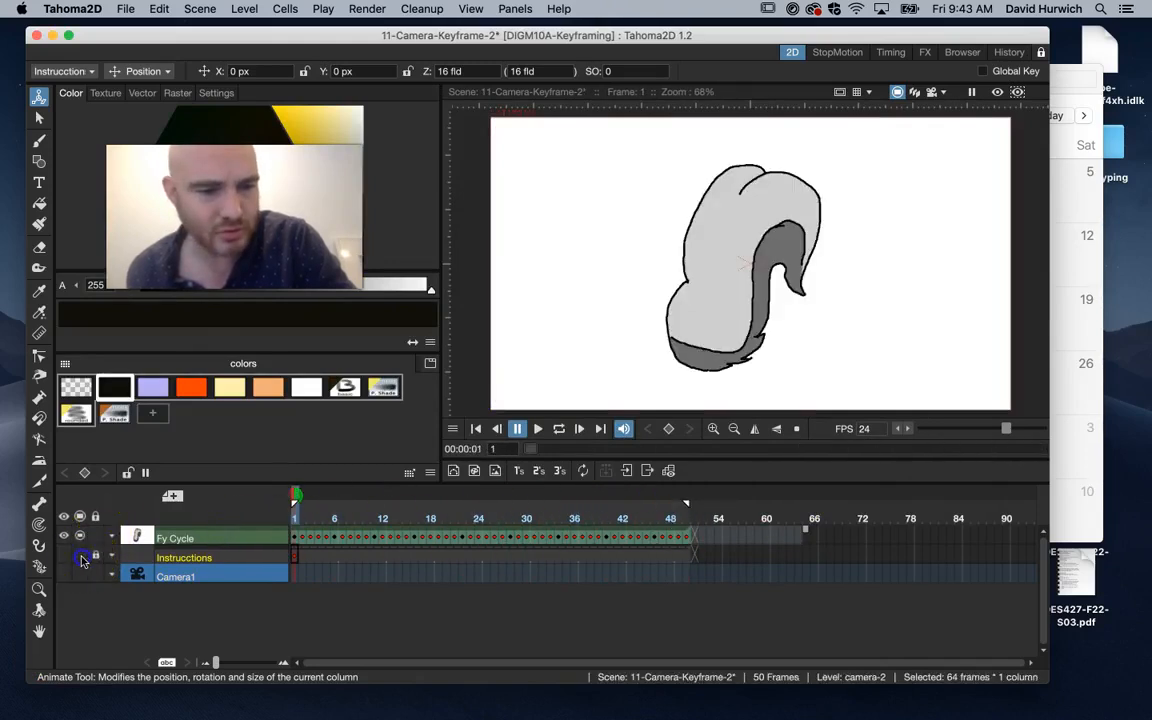
Load the scene 12-Camera-Keyframe-3, saving only the scene for the current changes.
click(131, 14)
click(135, 41)
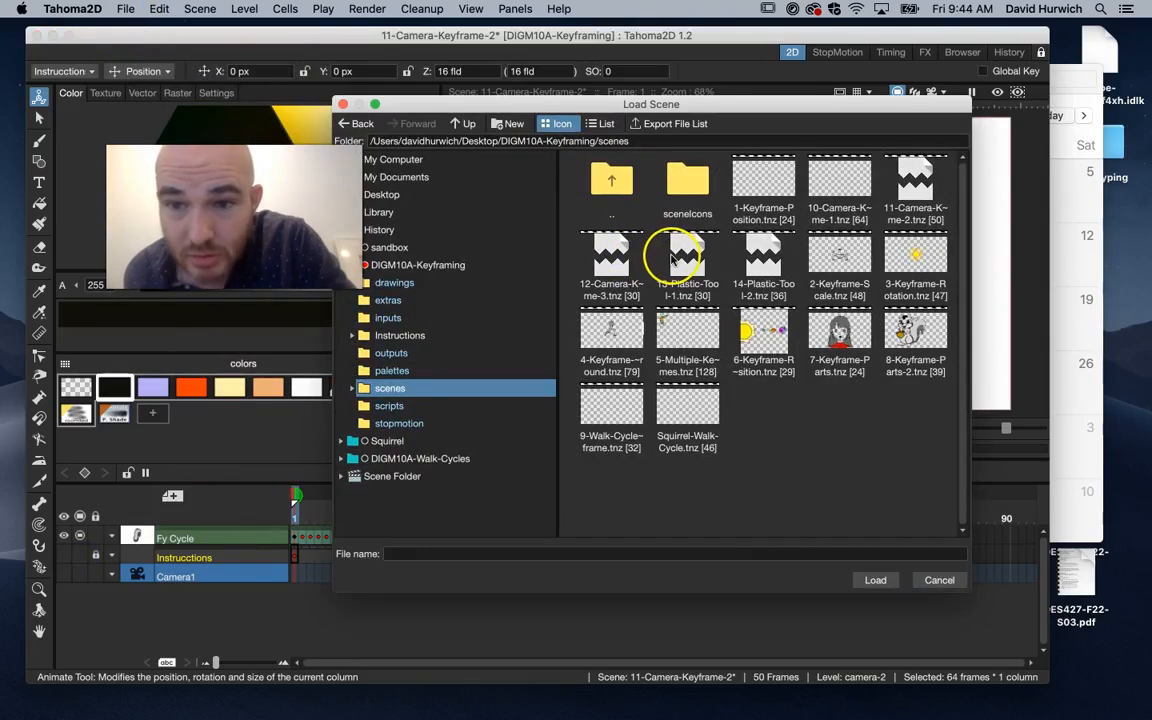
double_click(620, 262)
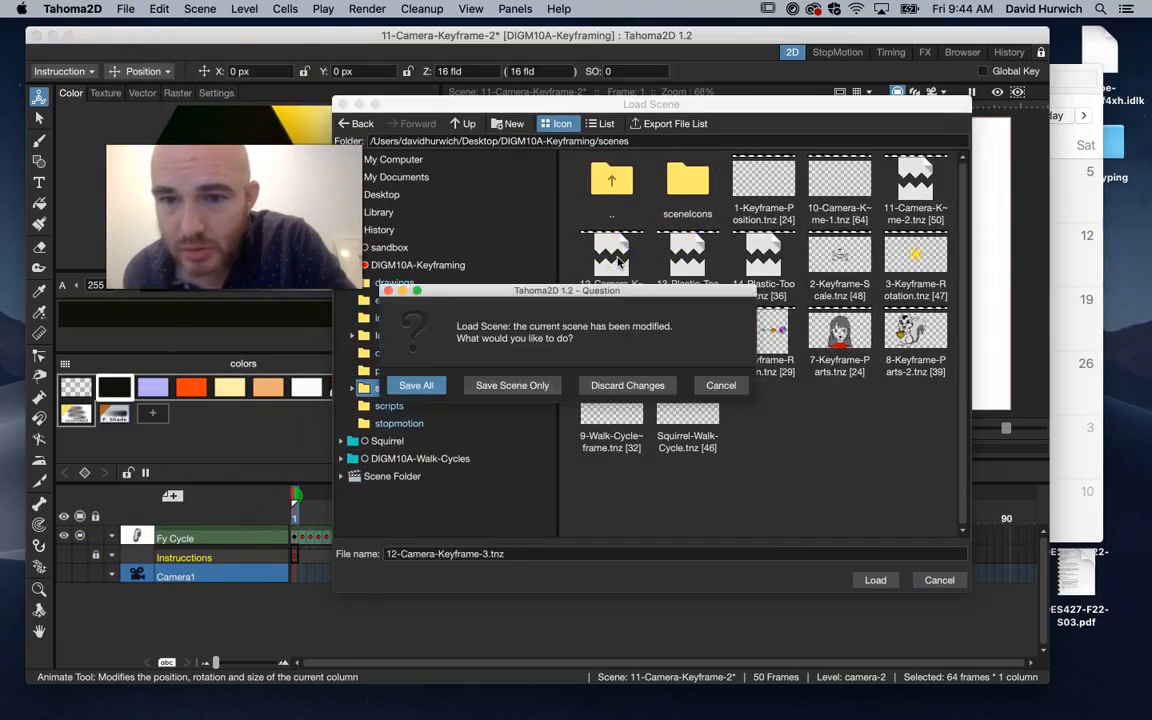
click(705, 385)
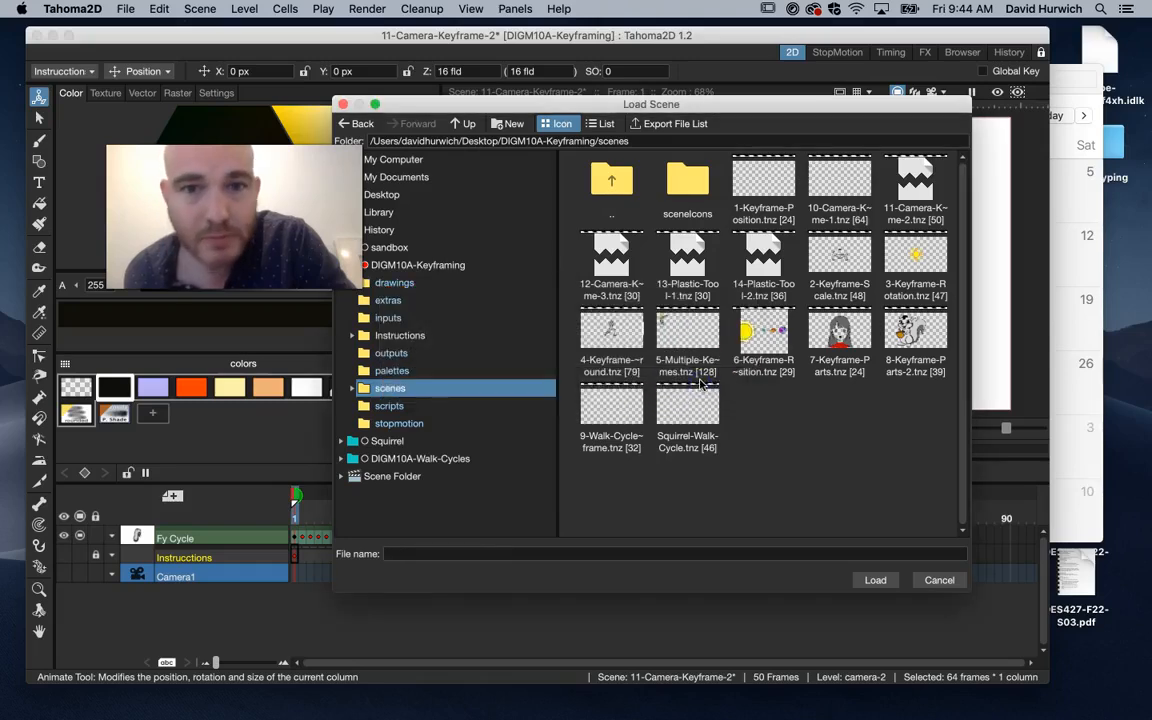
double_click(610, 262)
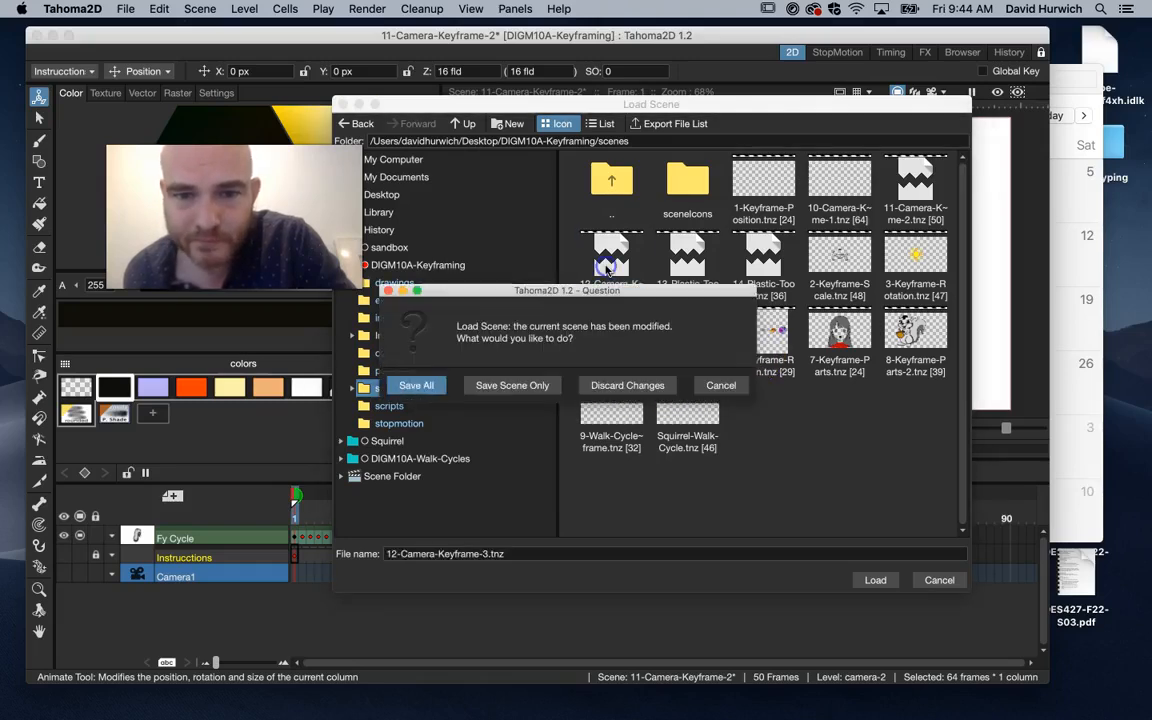
click(510, 385)
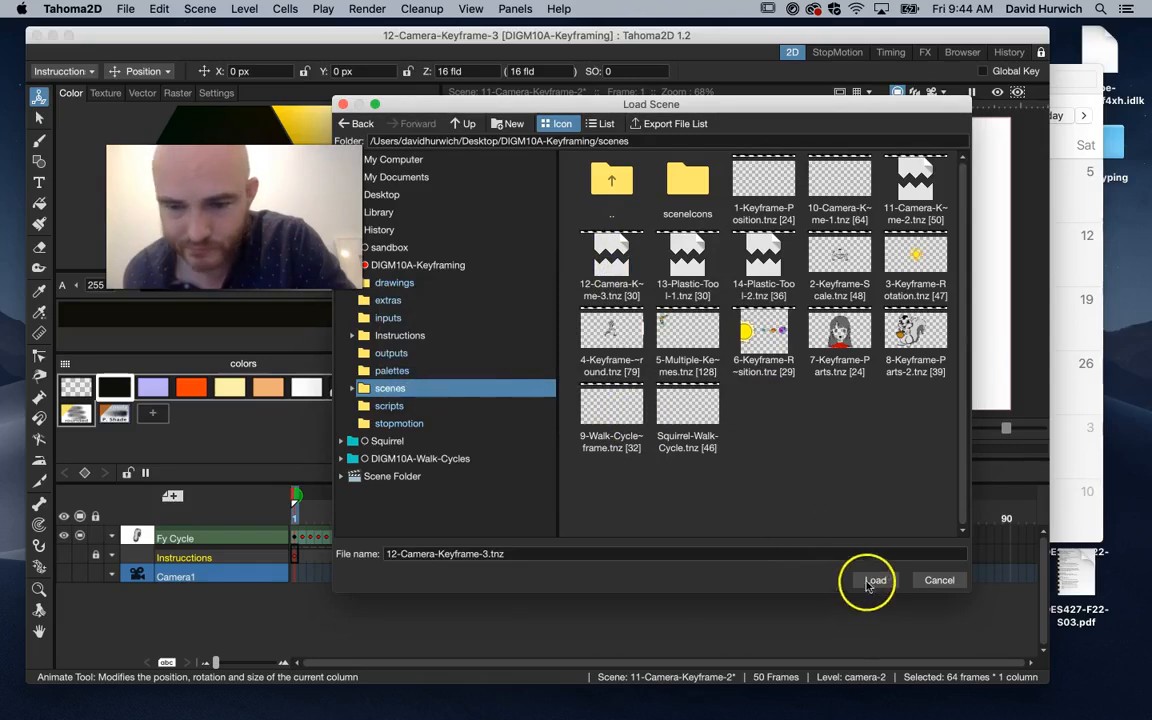
click(873, 581)
Scrub the timeline to examine how the walk cycle and flying bird move against the camera frame, and switch the viewer to Camera View.
scroll(486, 514, down, 1)
scroll(468, 495, up, 1)
scroll(579, 352, down, 3)
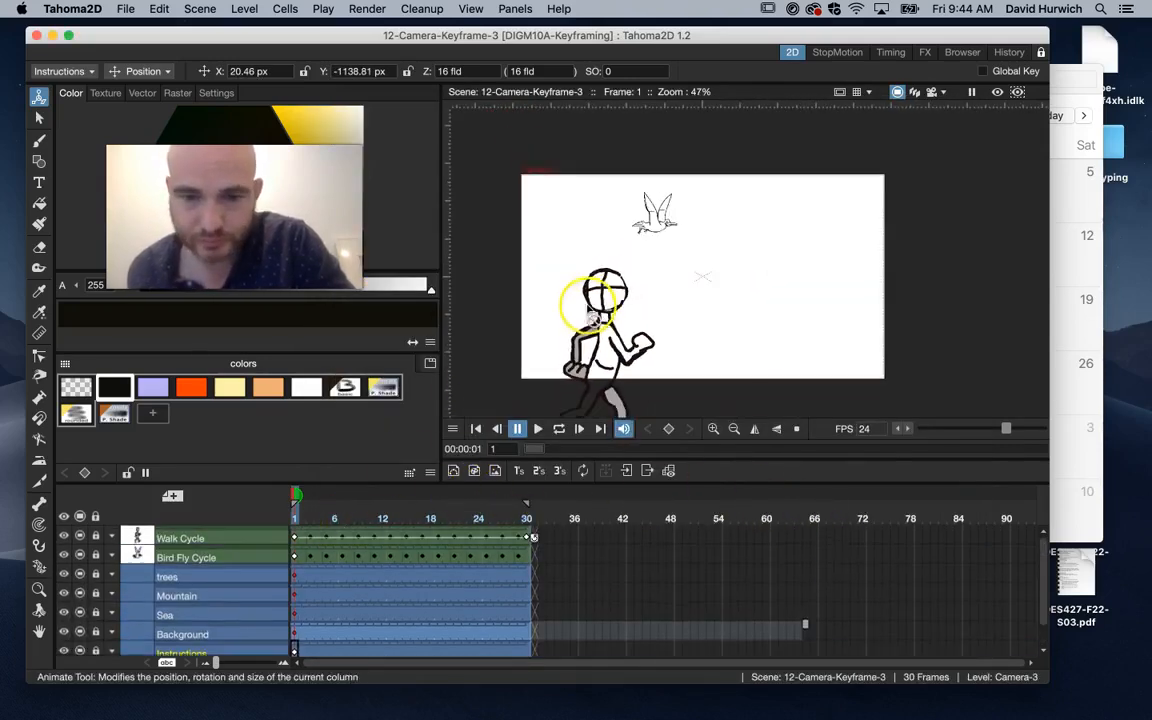
drag(300, 519, 239, 533)
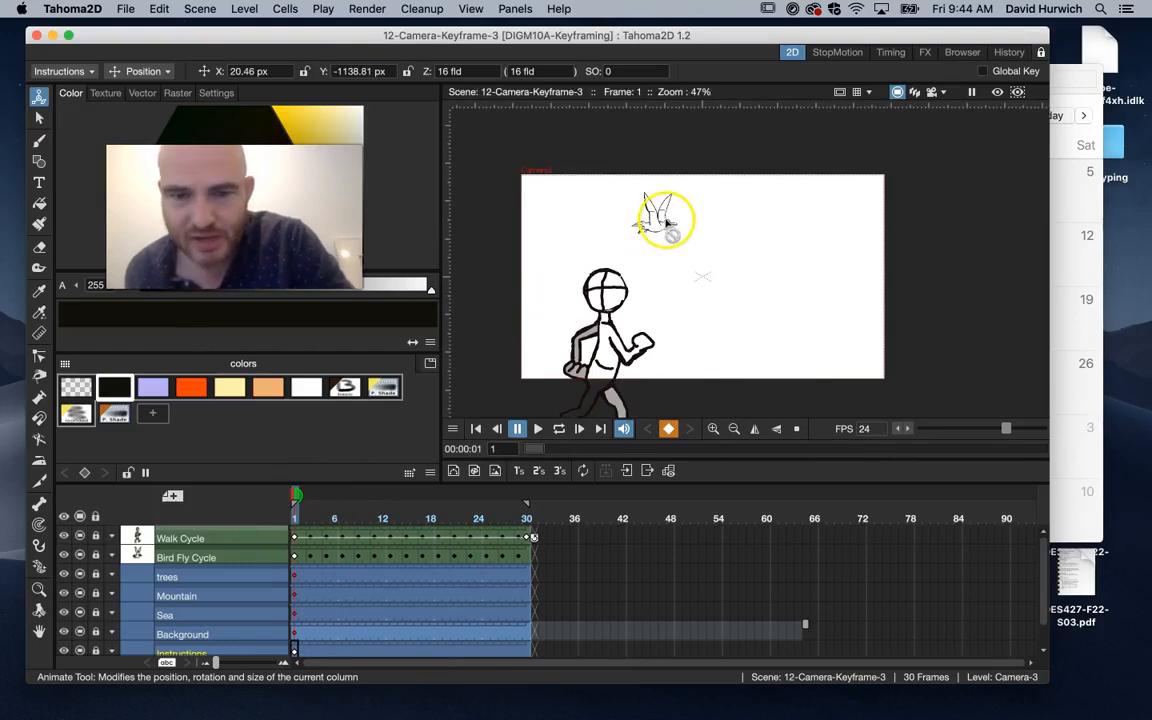
scroll(566, 321, down, 3)
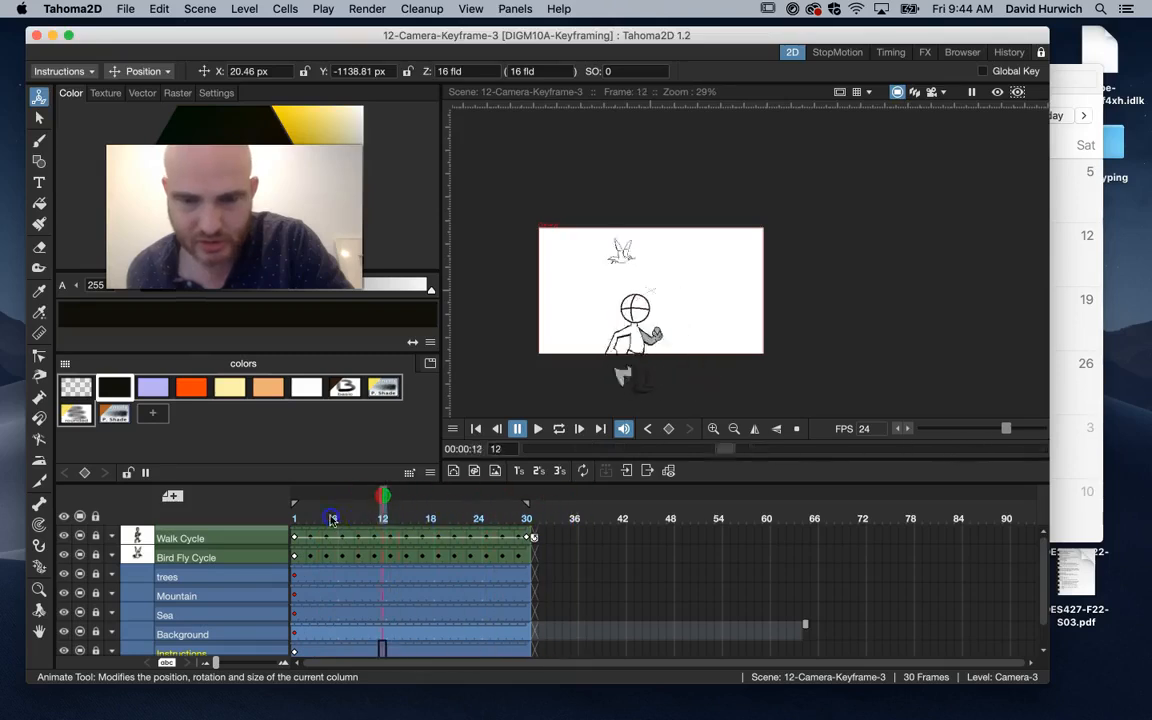
drag(333, 519, 253, 516)
drag(442, 520, 293, 512)
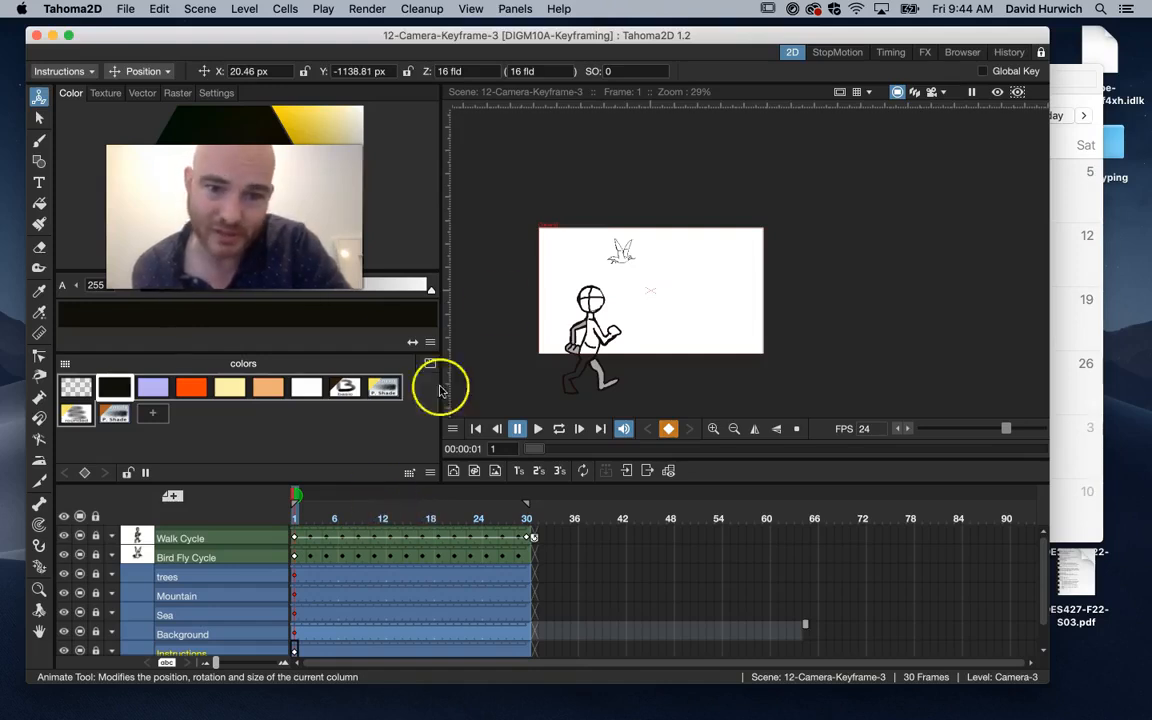
click(931, 92)
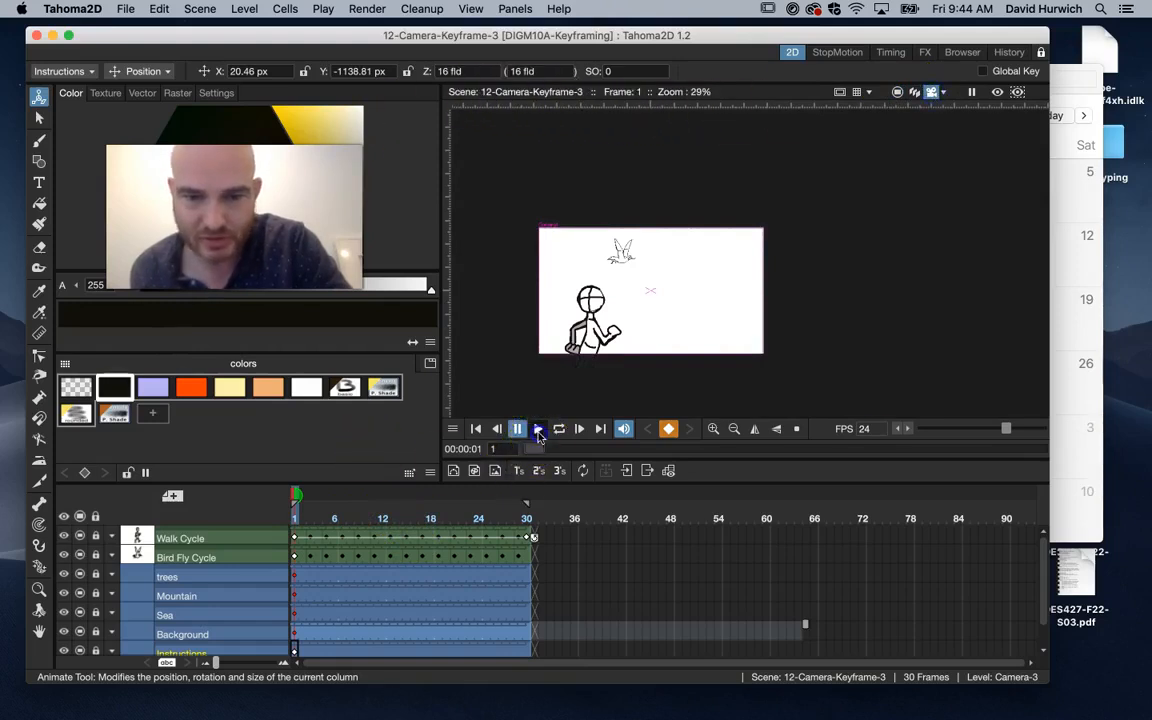
Play the animation in Camera View to preview the walking figure and flying bird within the frame.
click(538, 428)
click(538, 429)
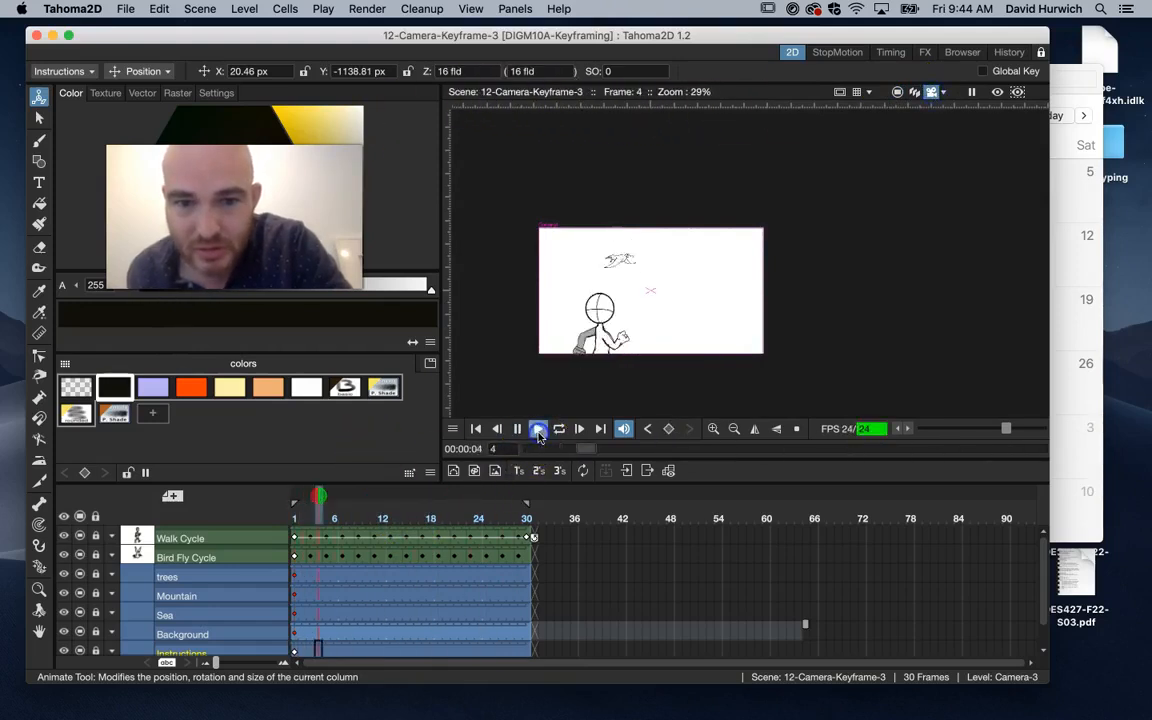
click(538, 429)
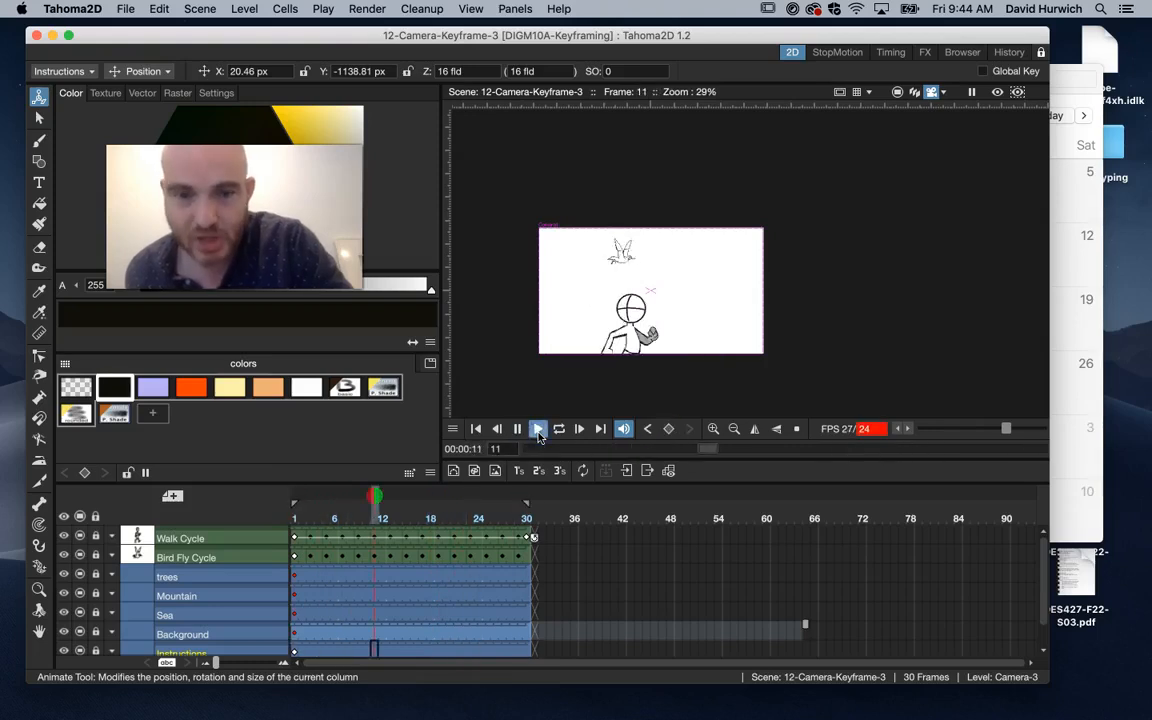
click(538, 429)
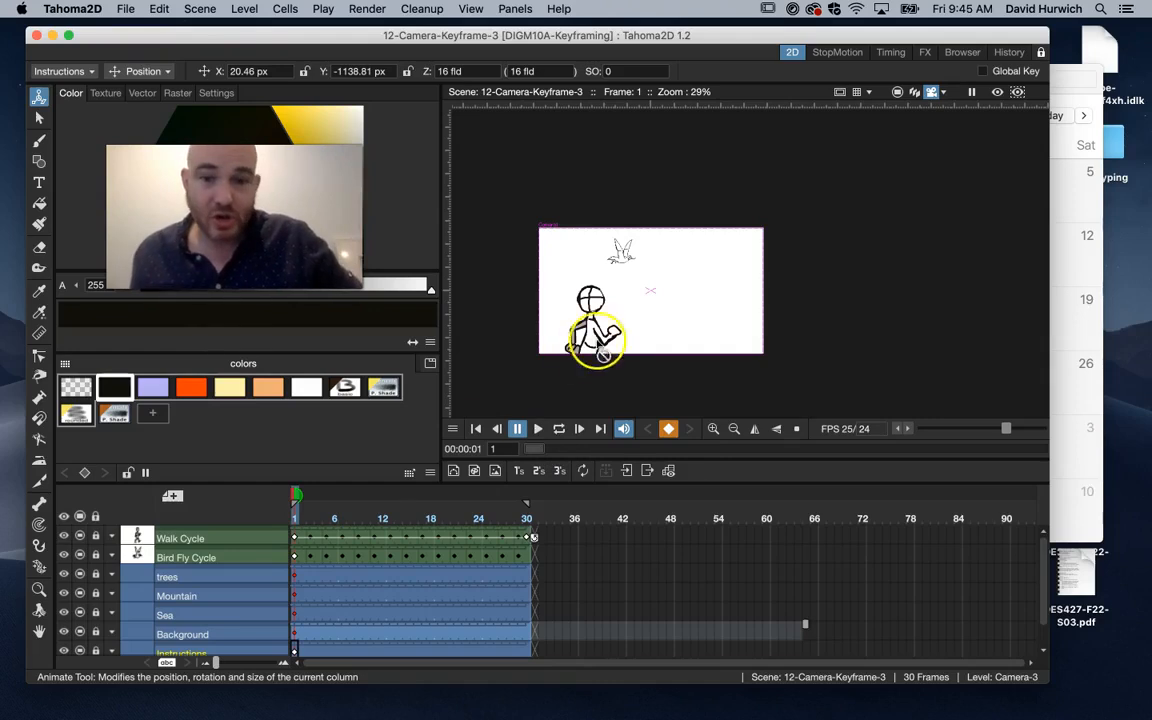
Enlarge the timeline area to show Camera1 and set a keyframe for it at frame 1 with the Animate tool in Position mode.
click(212, 538)
click(207, 558)
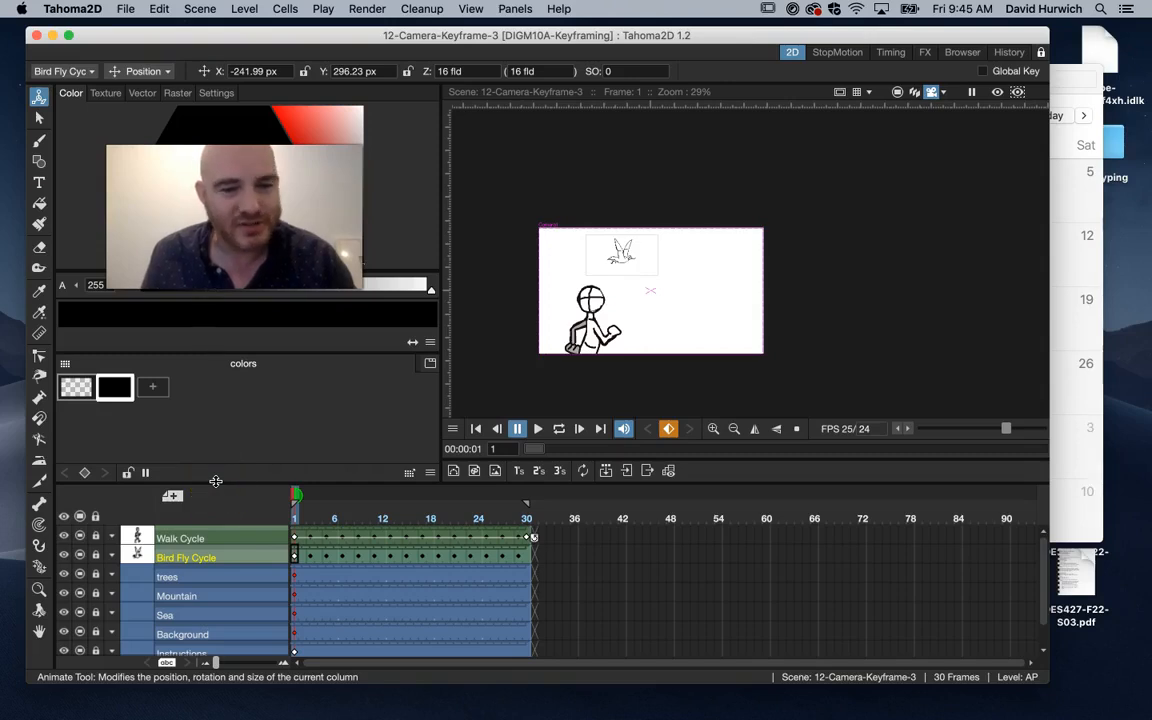
drag(221, 483, 236, 414)
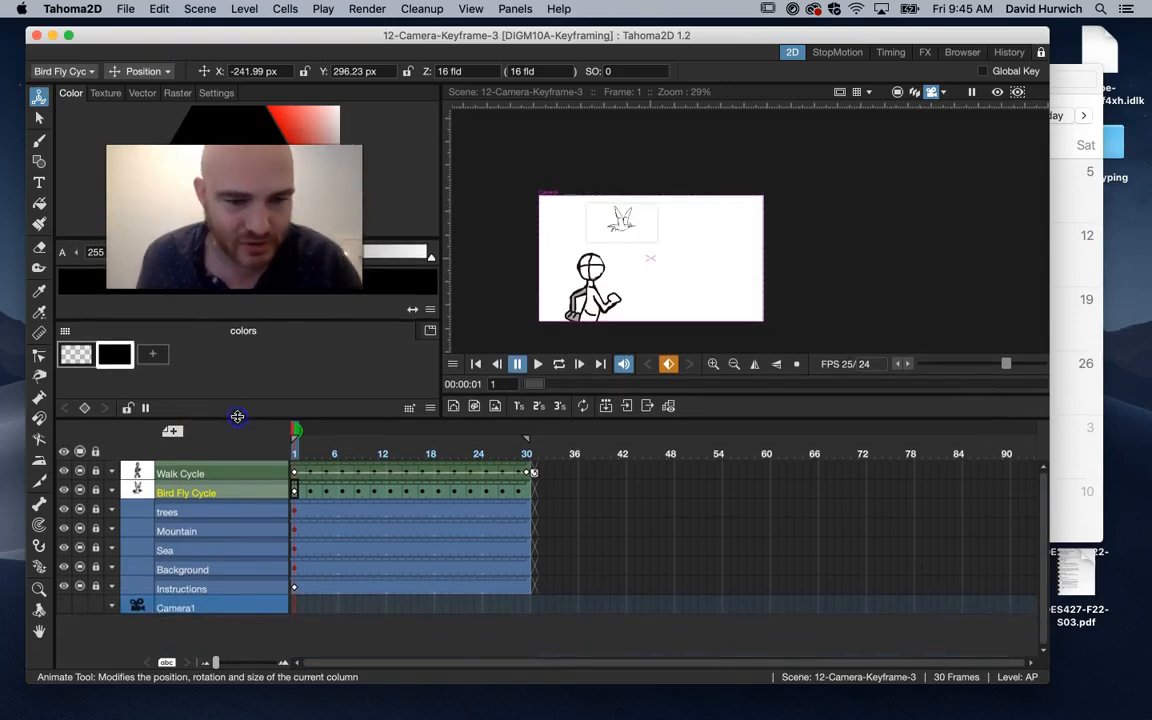
click(280, 610)
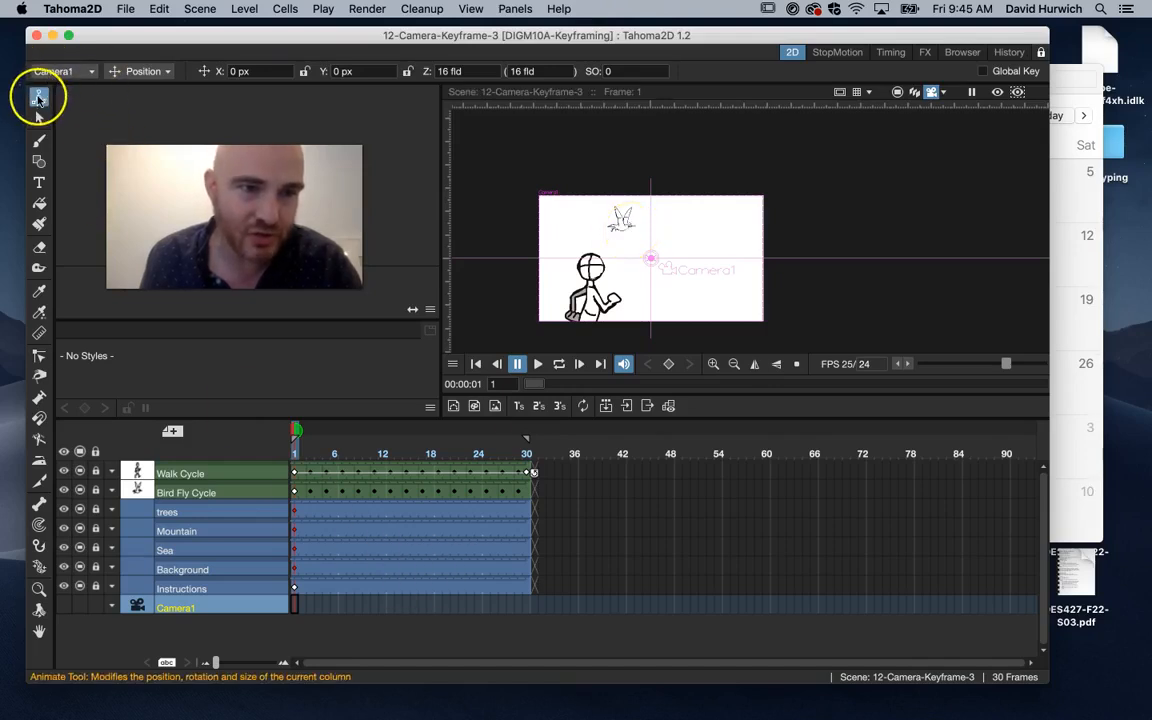
click(69, 75)
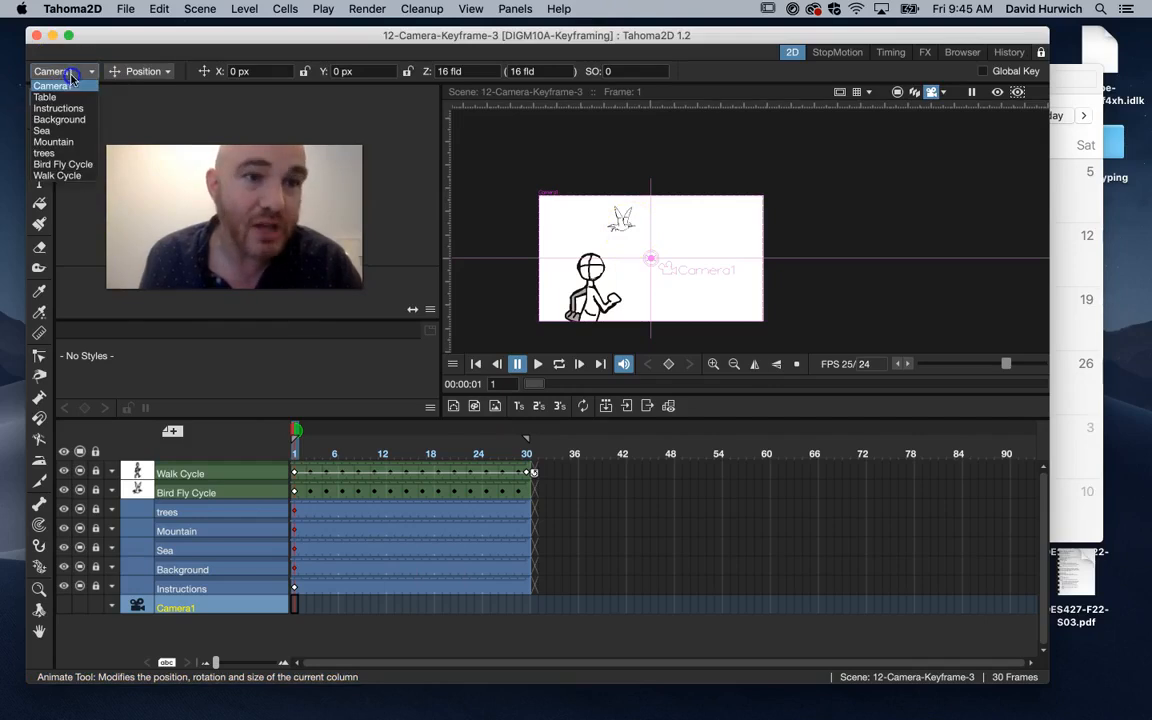
click(70, 87)
click(128, 71)
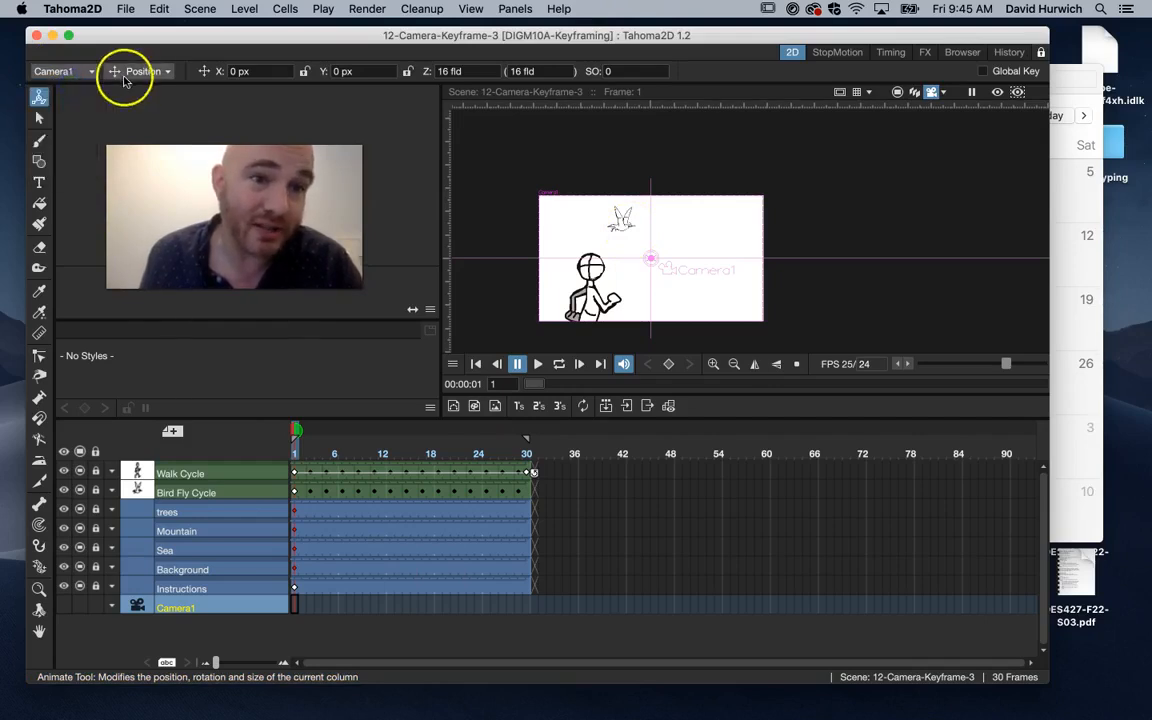
click(124, 93)
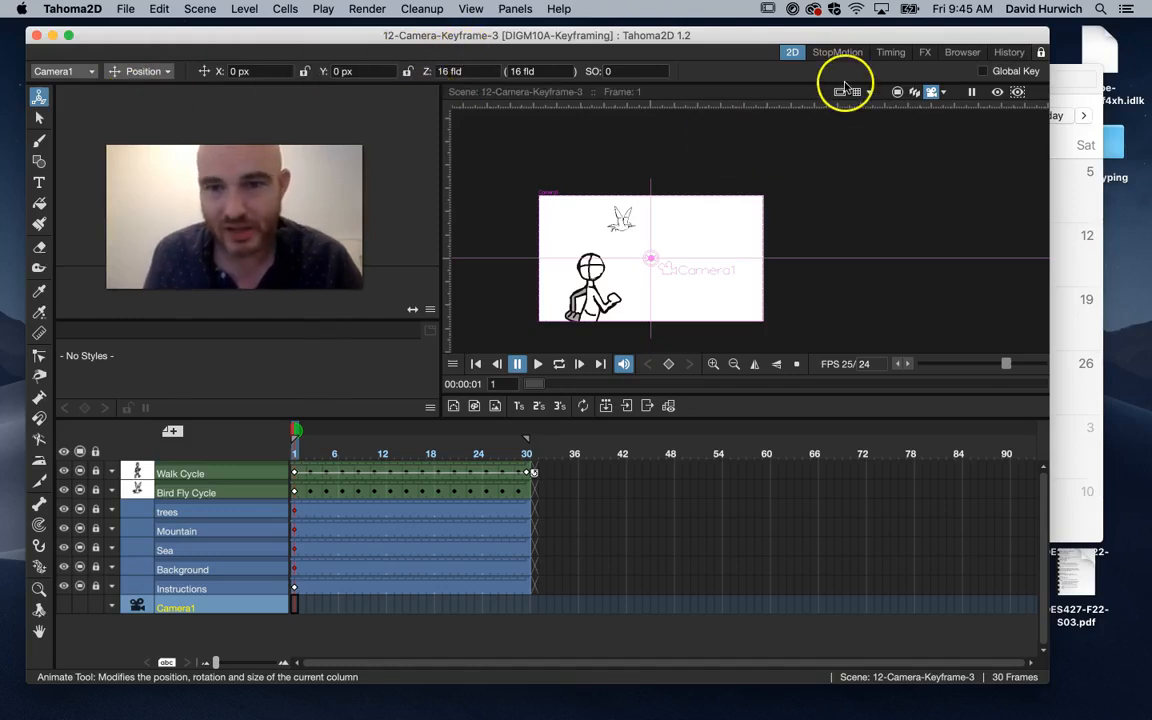
click(669, 364)
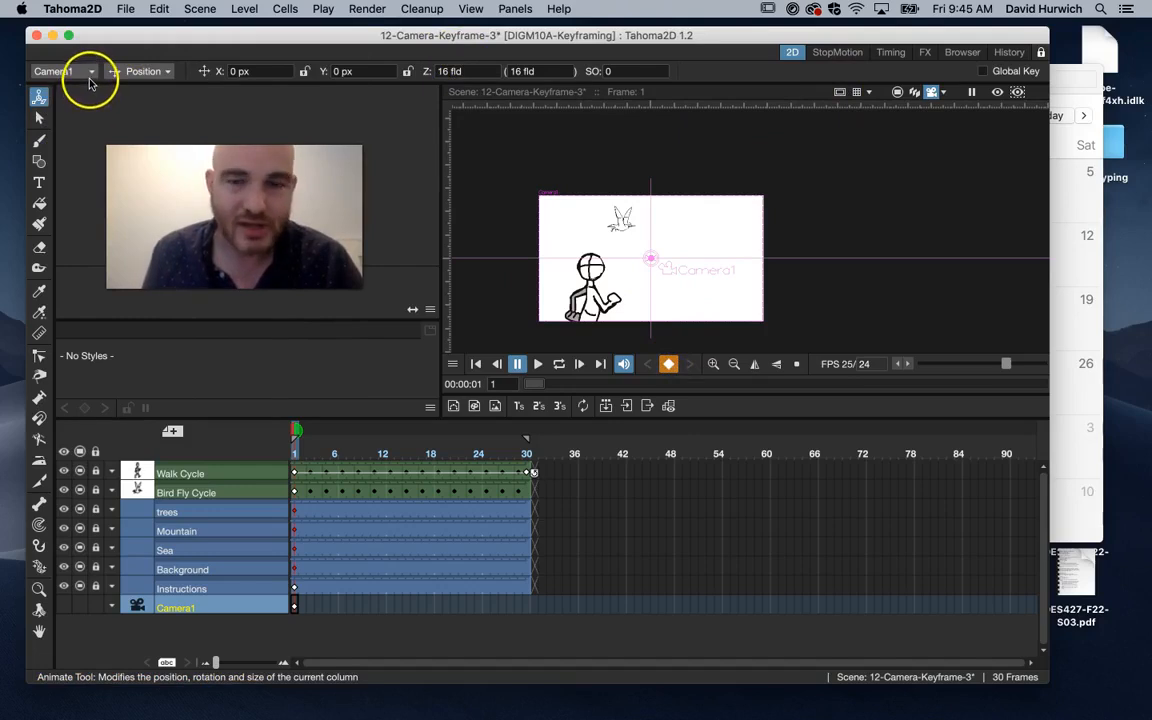
Try to scale Camera1 at frame 15 with the Animate tool in Scale mode.
click(140, 71)
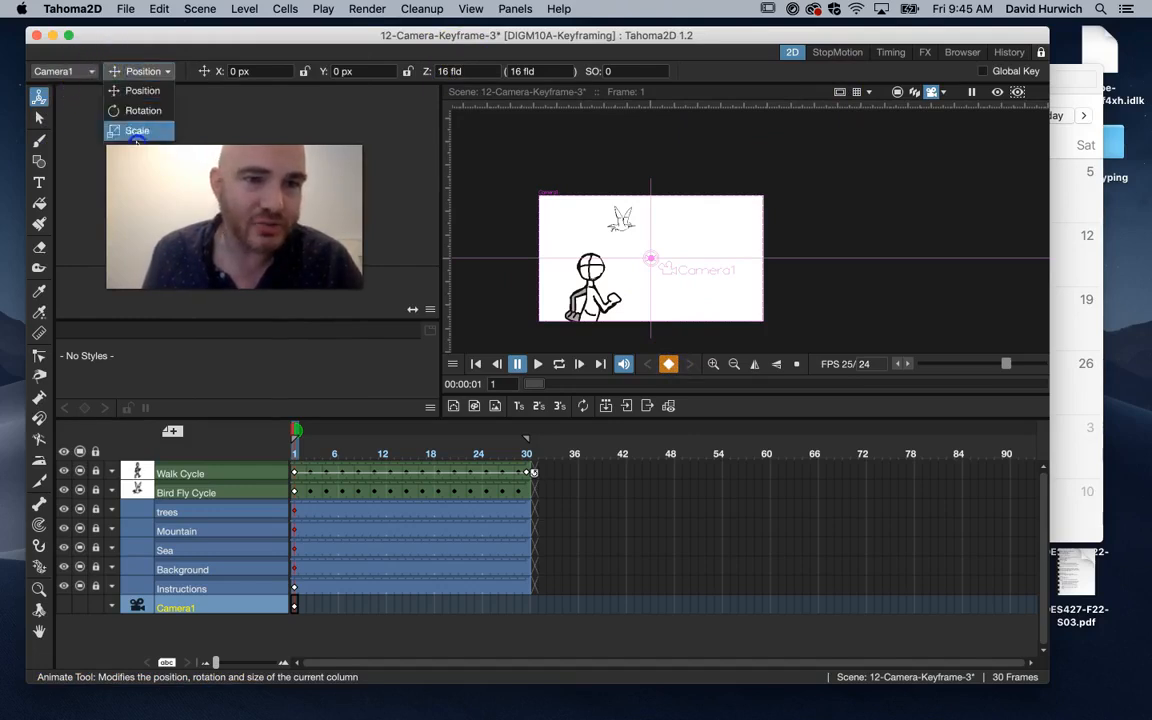
click(140, 130)
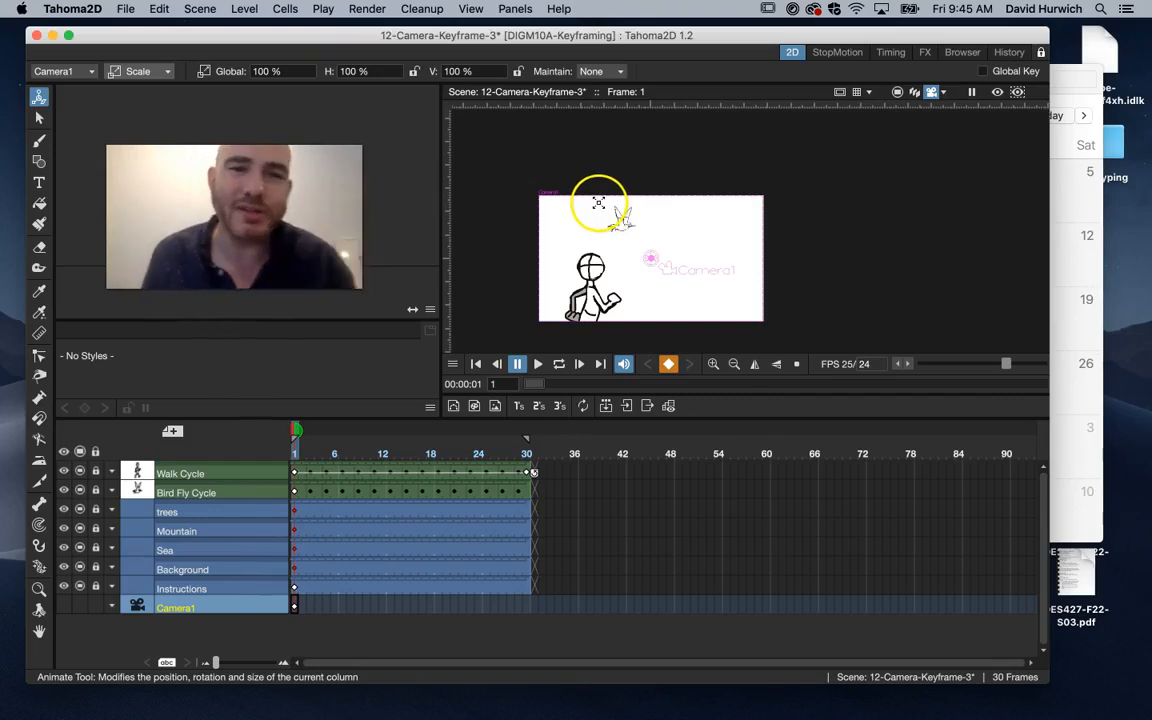
click(520, 455)
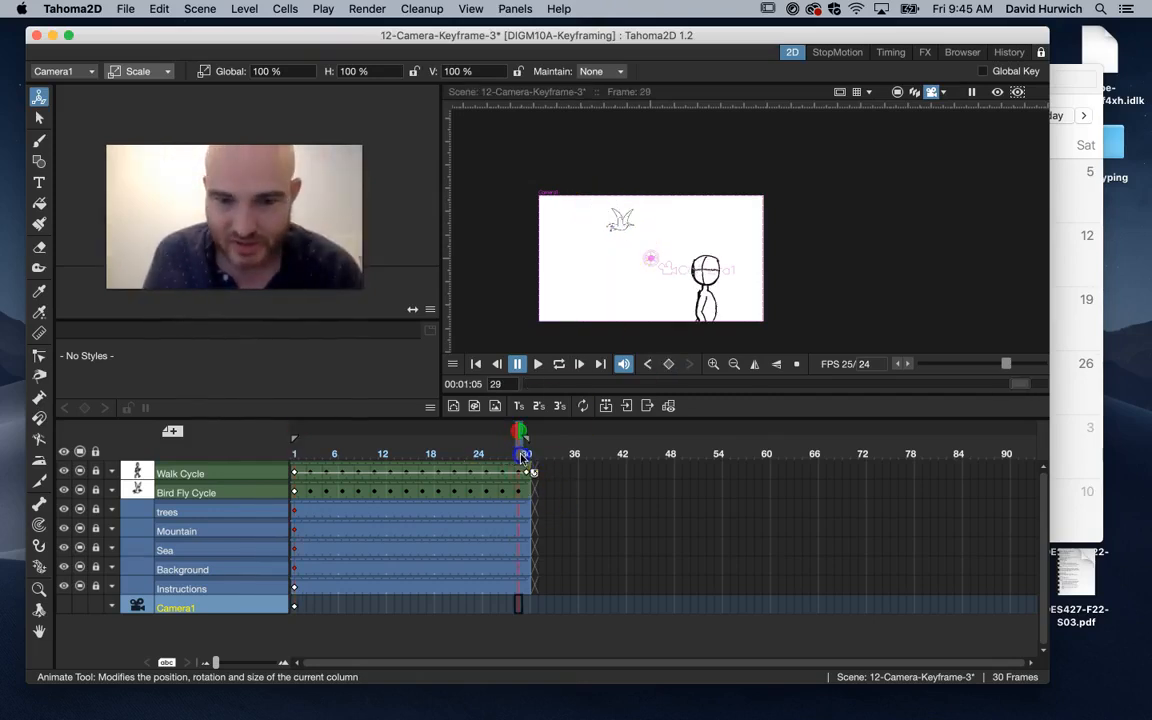
drag(522, 457, 406, 455)
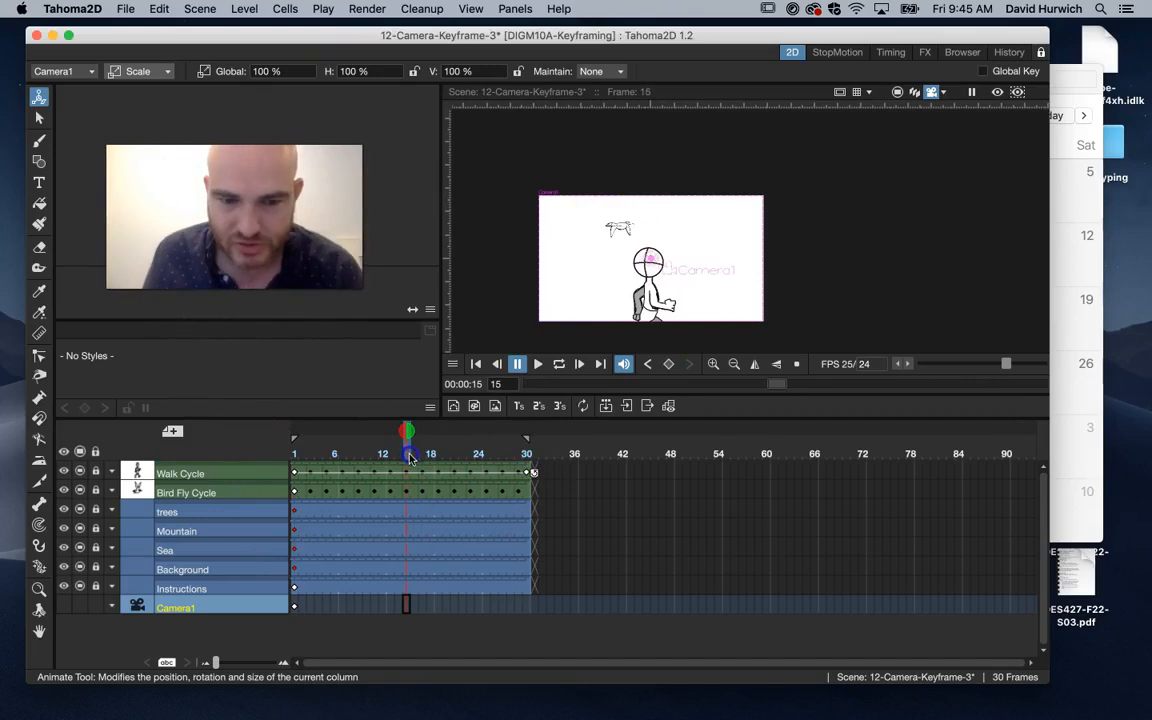
drag(620, 203, 639, 184)
drag(579, 150, 799, 276)
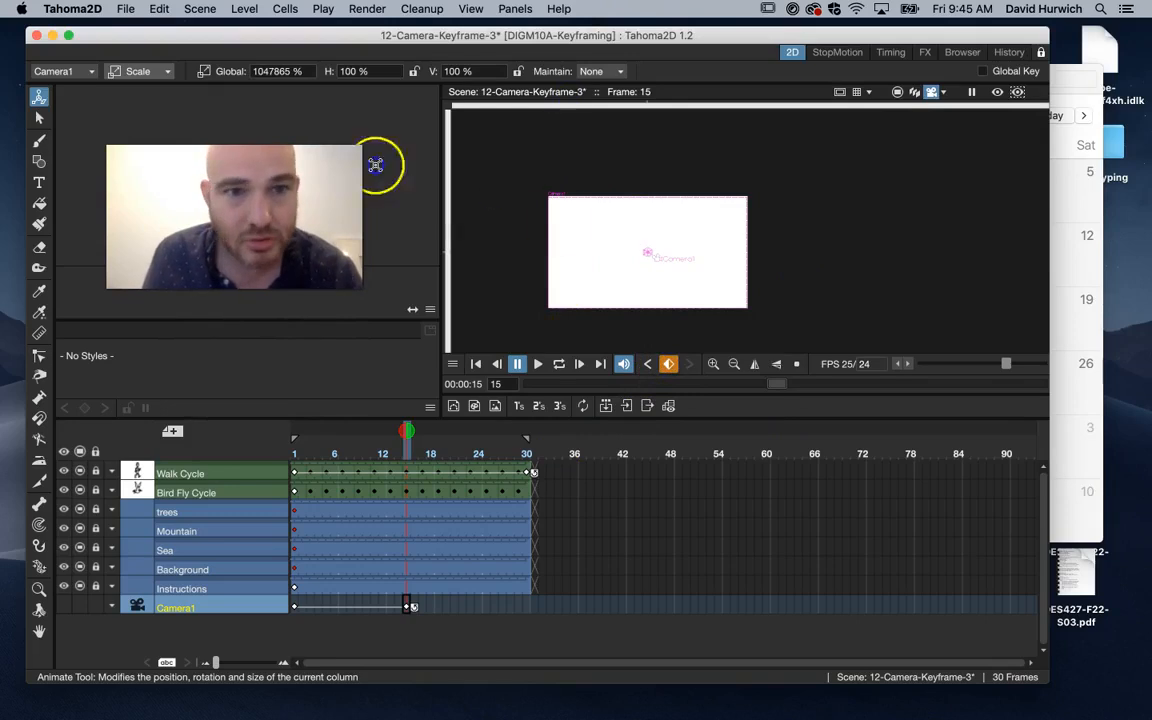
click(291, 82)
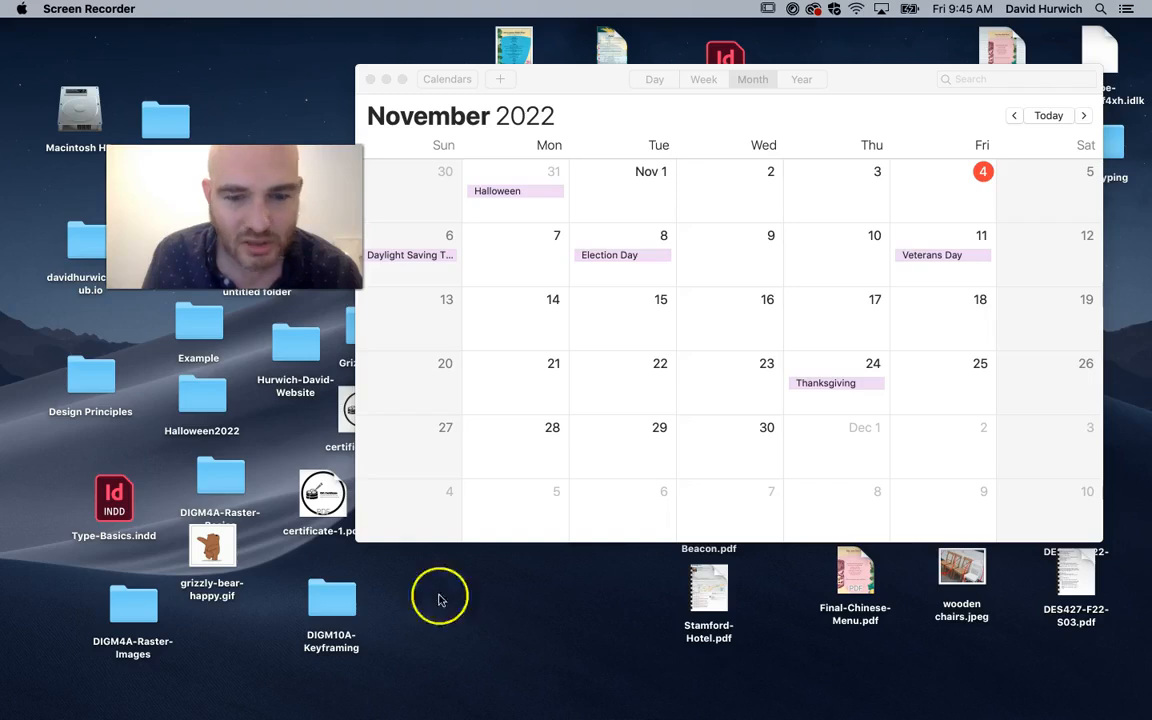
Relaunch Tahoma2D and reopen the recent scene 12-Camera-Keyframe-3.
mouse_move(535, 712)
click(635, 662)
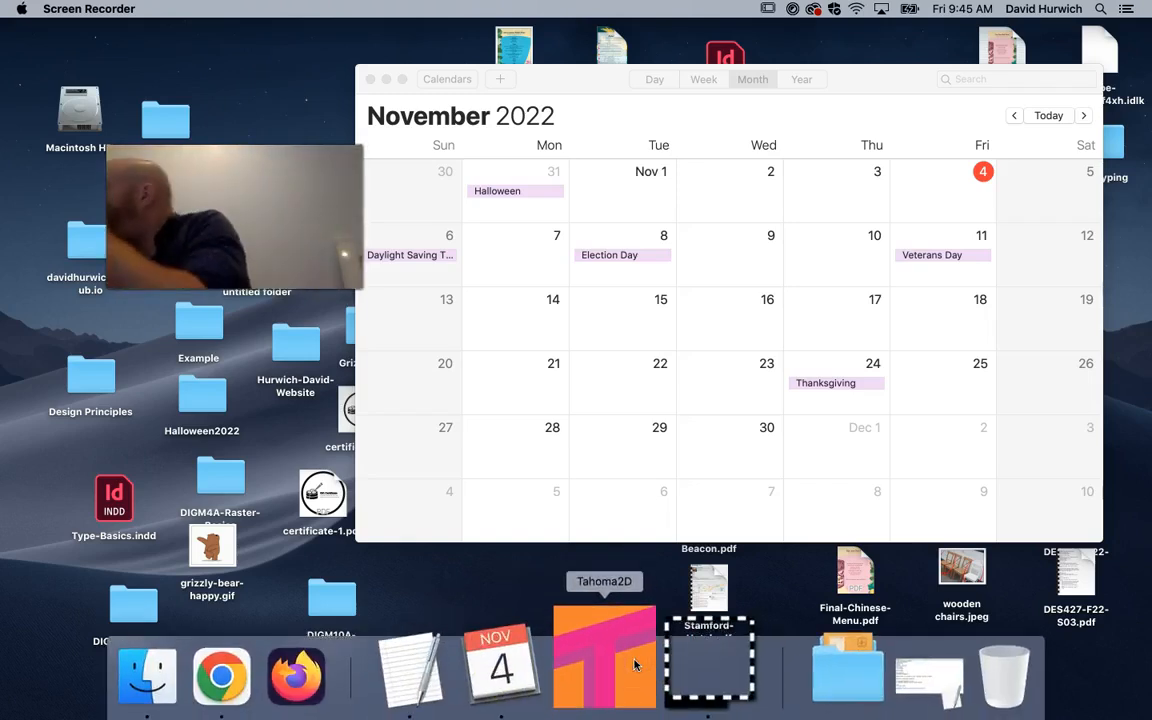
click(623, 659)
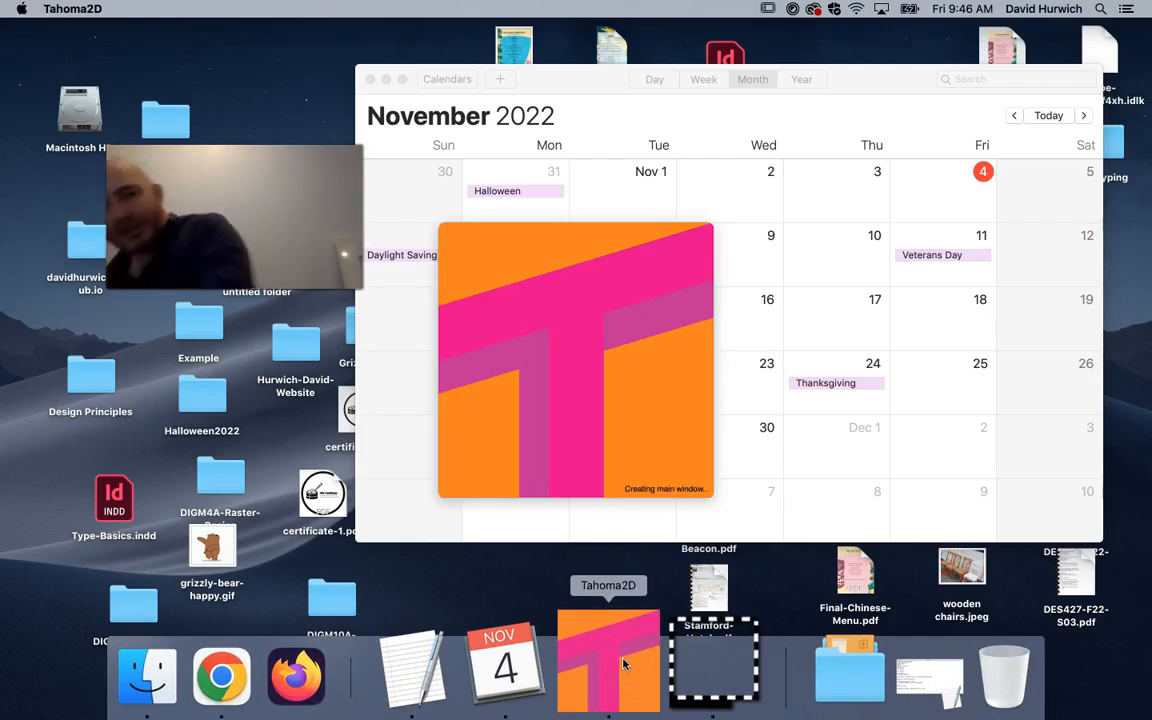
click(610, 652)
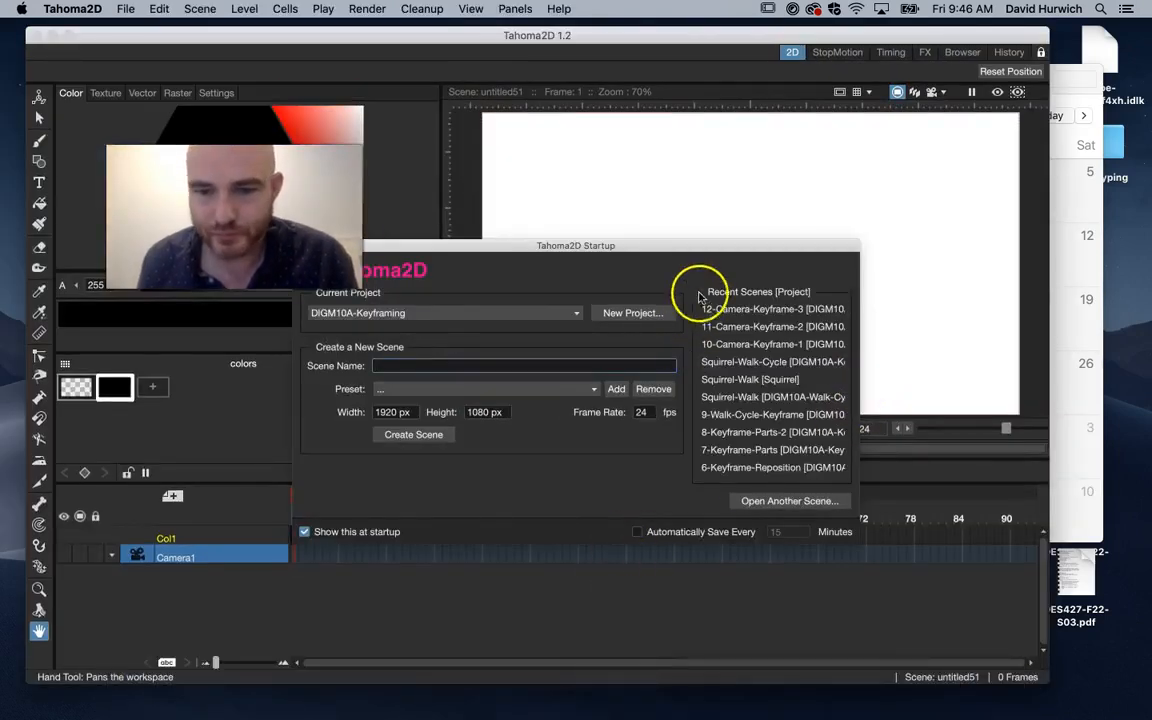
click(740, 309)
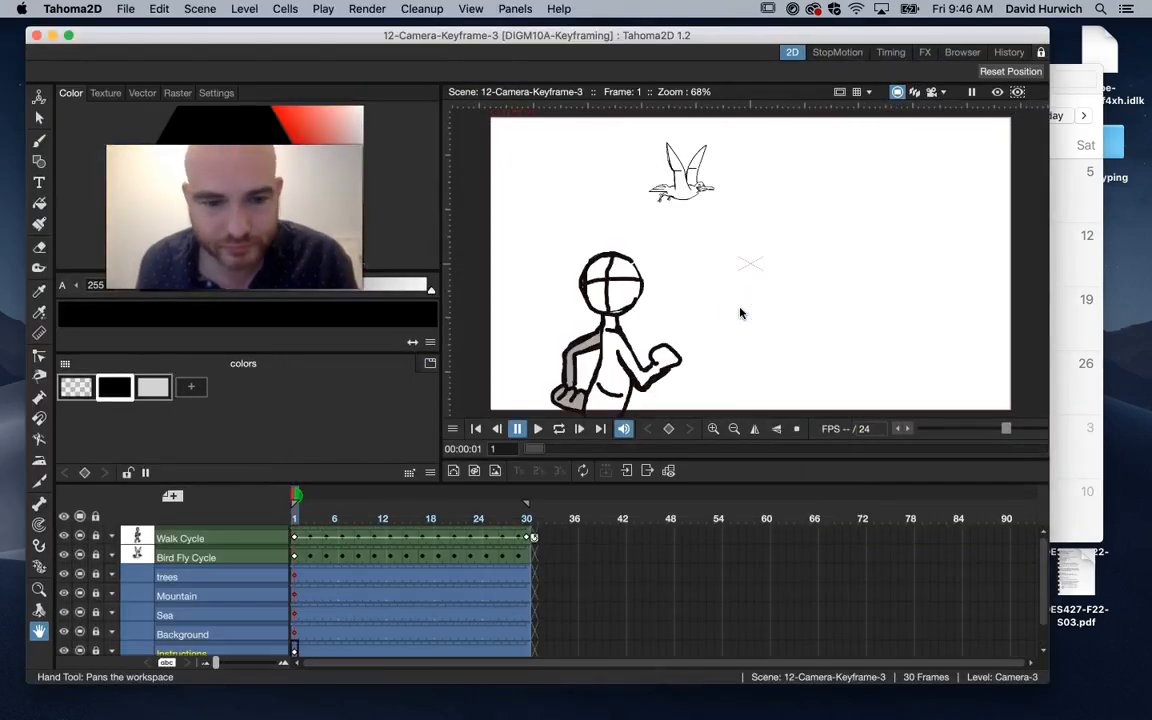
Enlarge the timeline area, select Camera1 with the Animate tool in Scale mode, and set a keyframe at frame 1.
scroll(560, 367, down, 2)
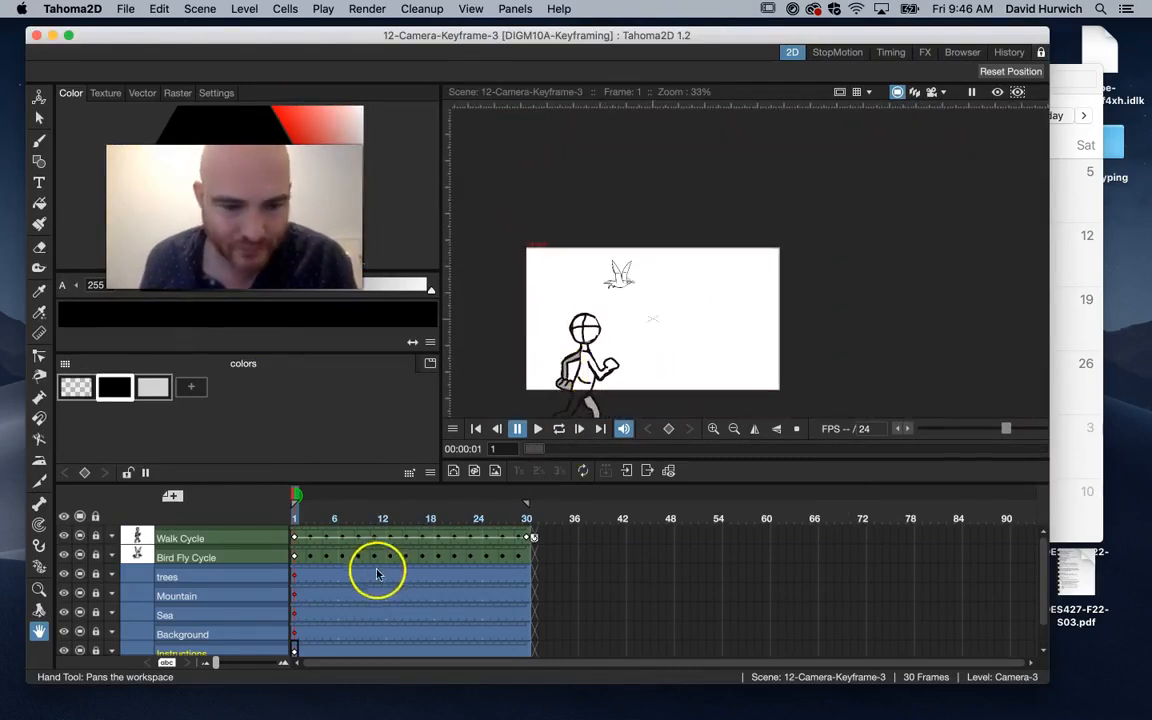
scroll(370, 565, down, 1)
drag(347, 481, 350, 427)
click(292, 611)
click(39, 96)
click(162, 72)
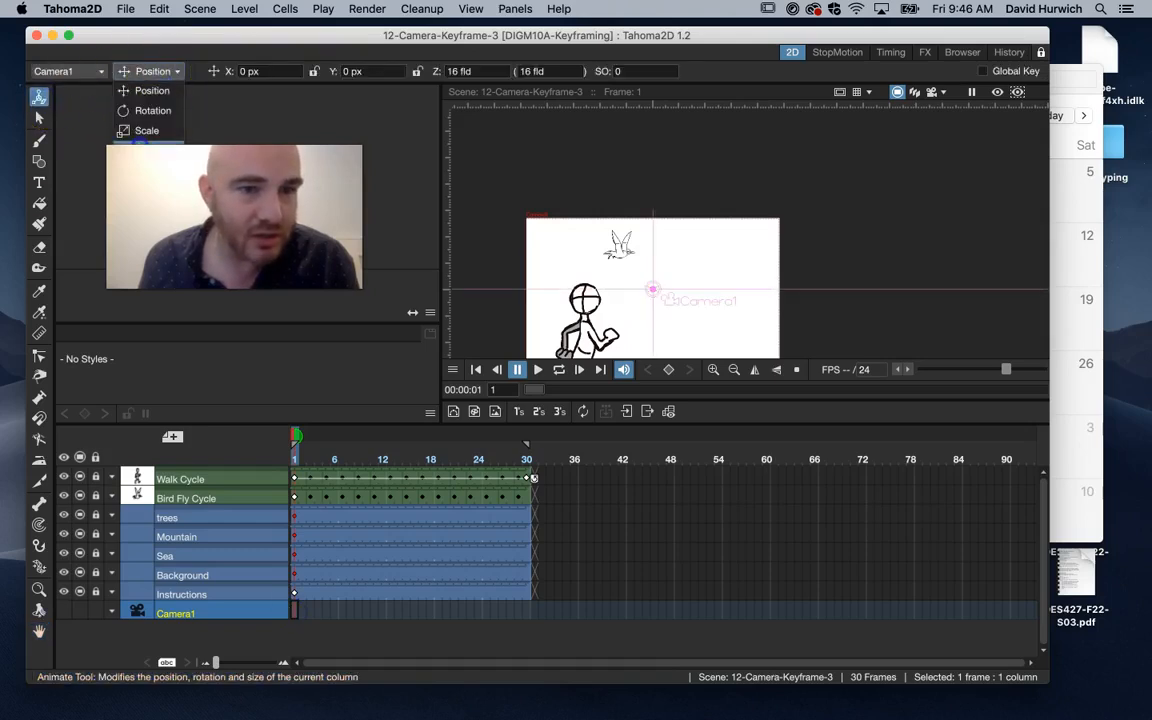
click(147, 131)
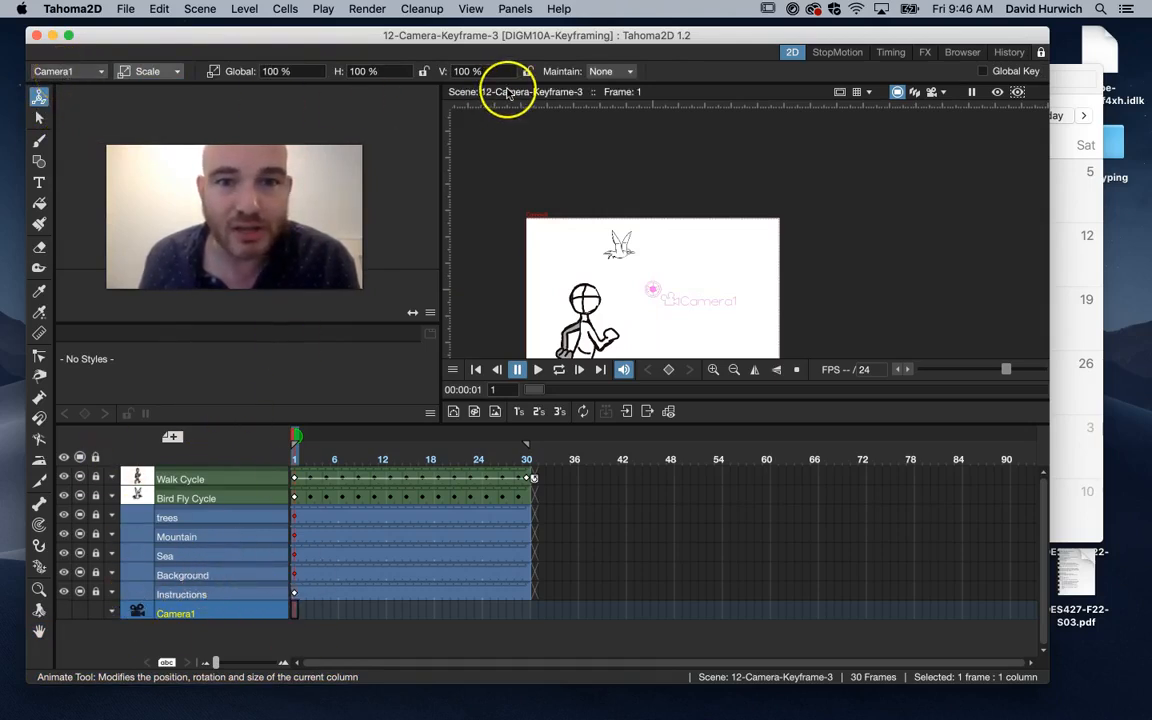
click(668, 369)
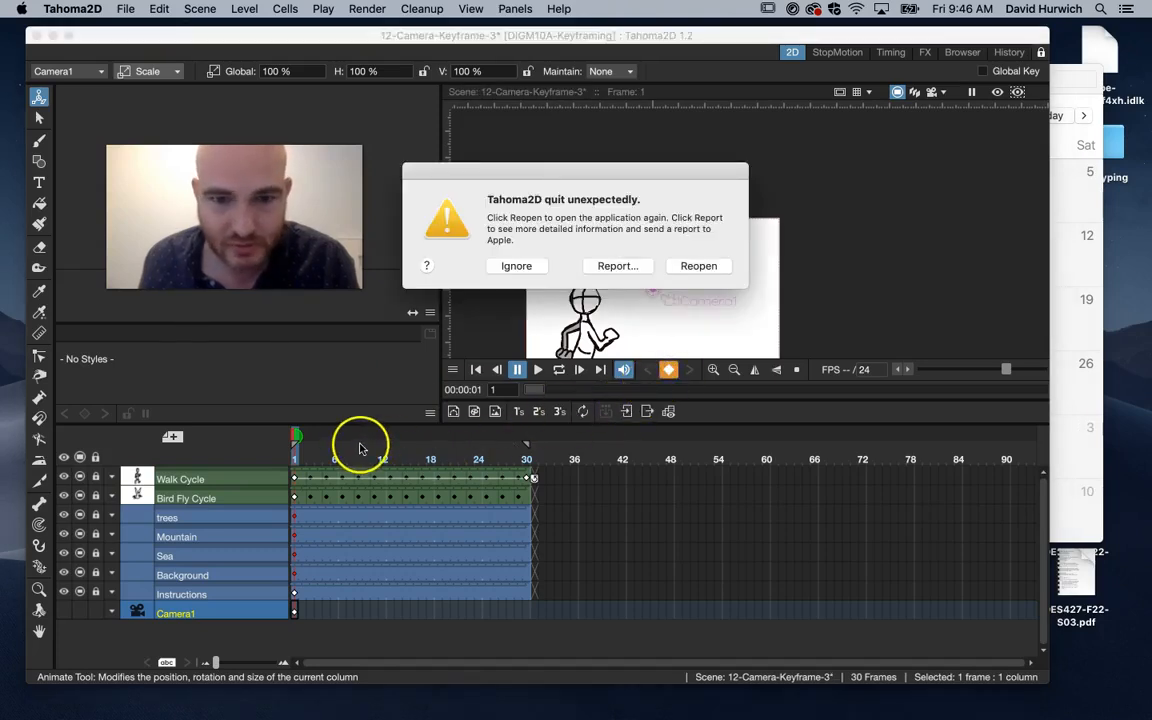
Dismiss the crash report and scale Camera1 down to about 55% globally at frame 18.
click(518, 266)
drag(337, 462, 430, 460)
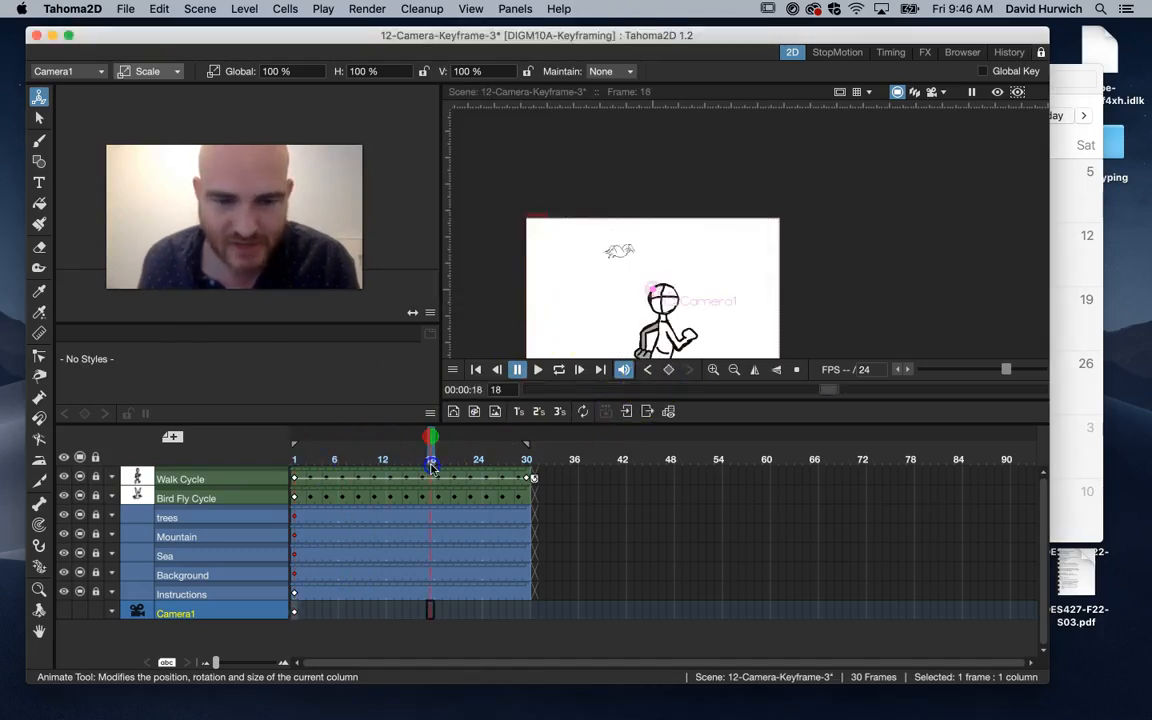
mouse_move(632, 286)
mouse_down()
mouse_move(655, 292)
mouse_move(620, 340)
mouse_move(627, 286)
mouse_move(641, 289)
mouse_up()
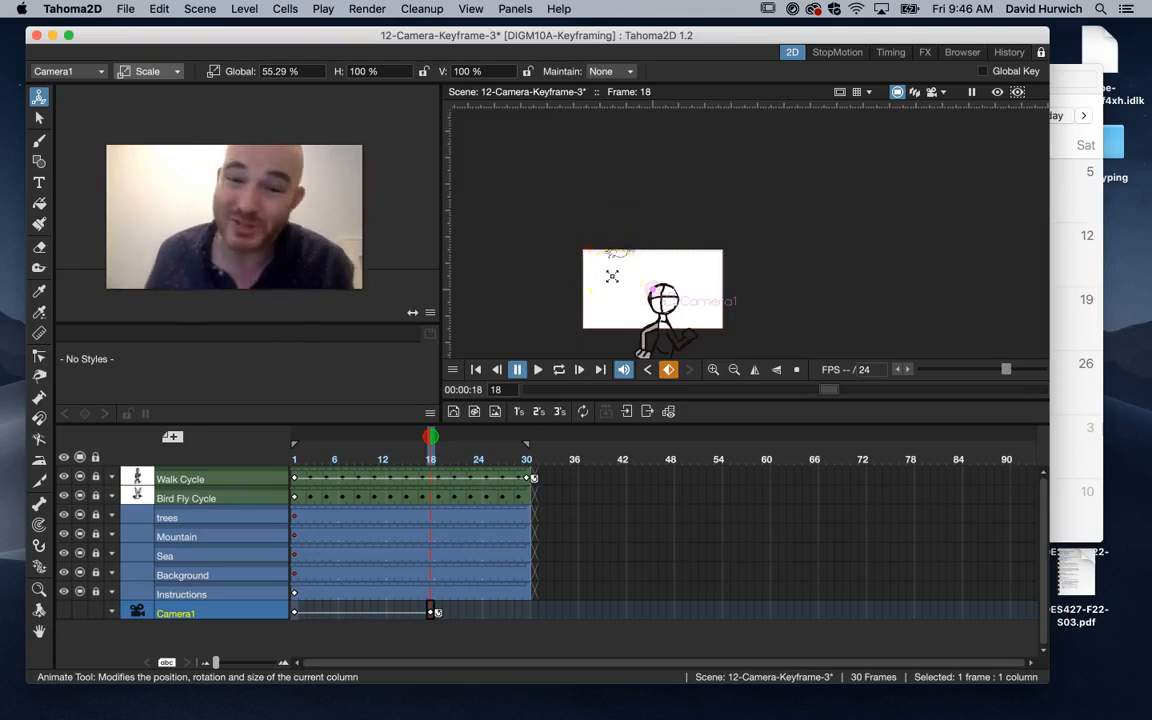
Preview the camera zoom in Camera View, scrub back to frame 1, and return to Camera Stand View.
click(933, 97)
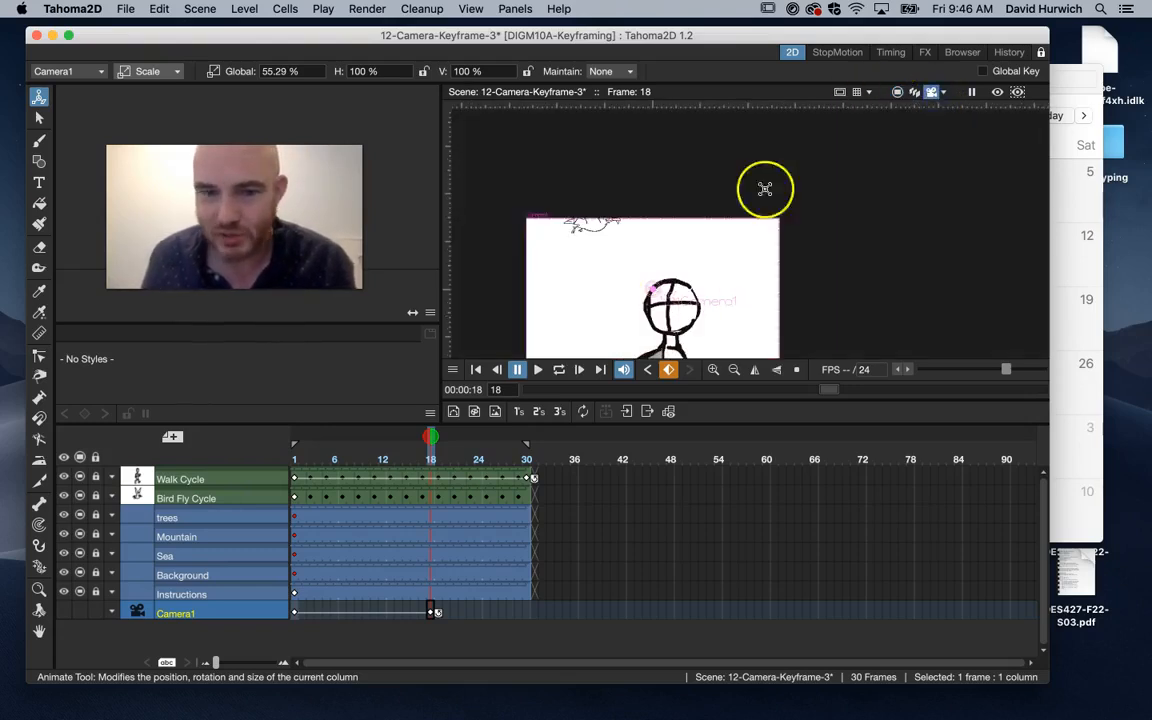
drag(310, 470, 261, 493)
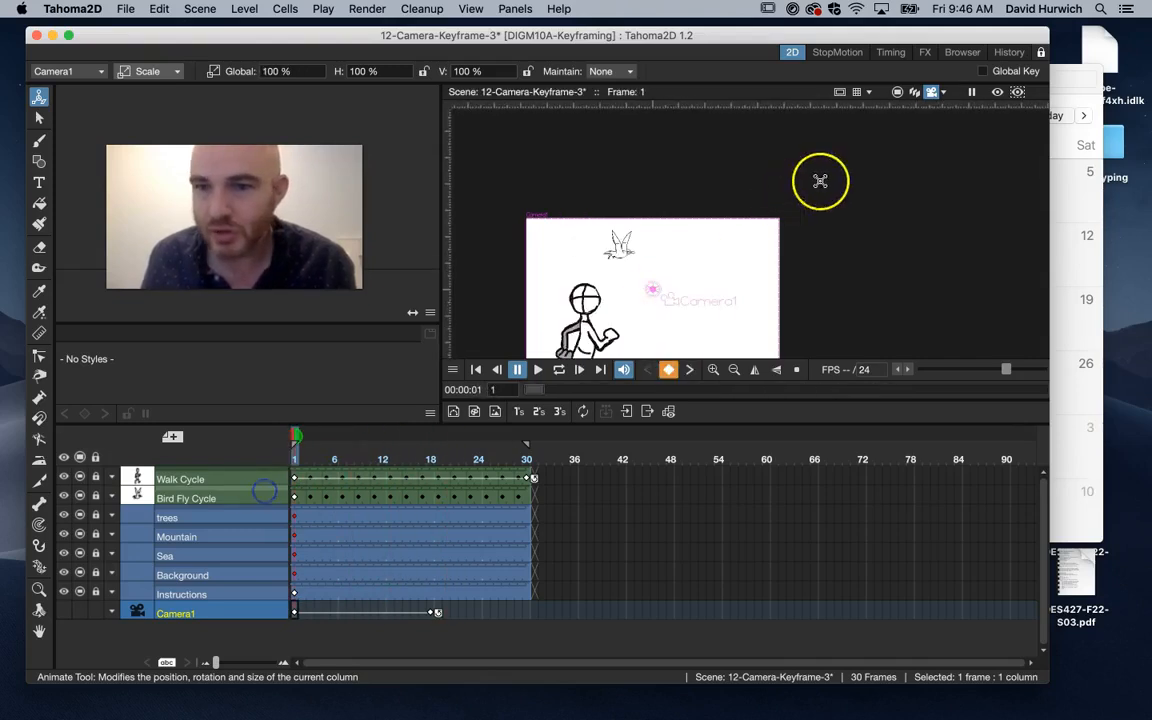
click(898, 93)
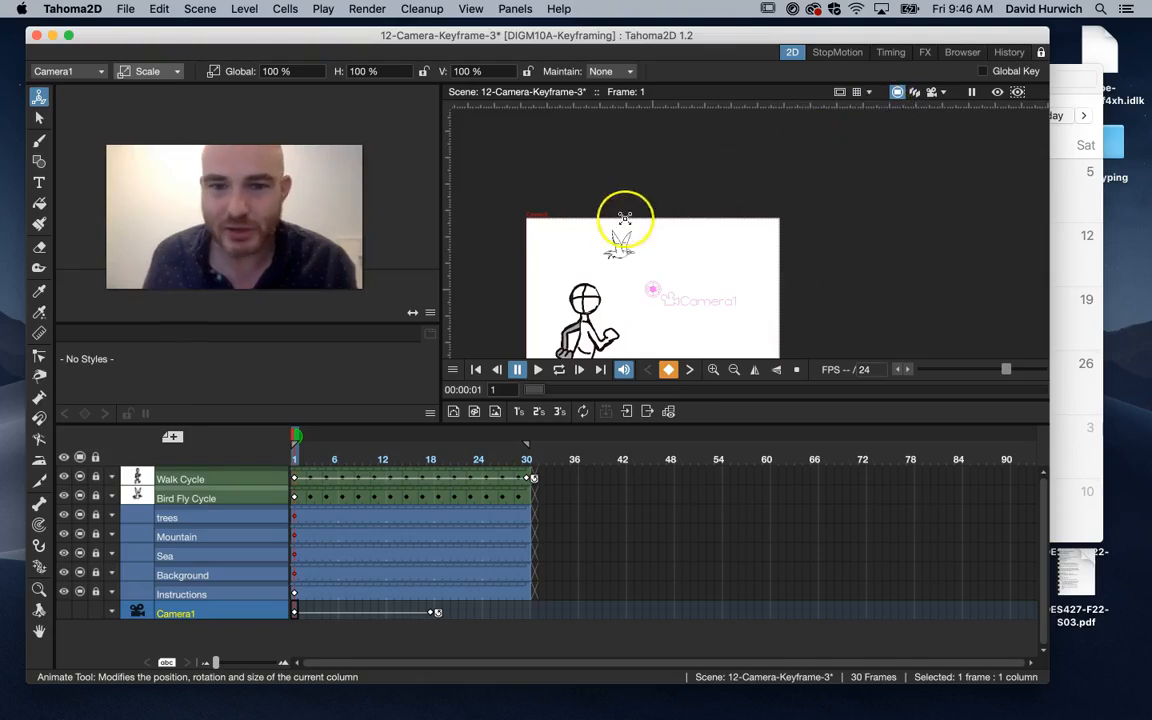
At frame 18, move Camera1 in Position mode to frame the bird, at about X -127 px and Y 188 px.
drag(335, 462, 432, 466)
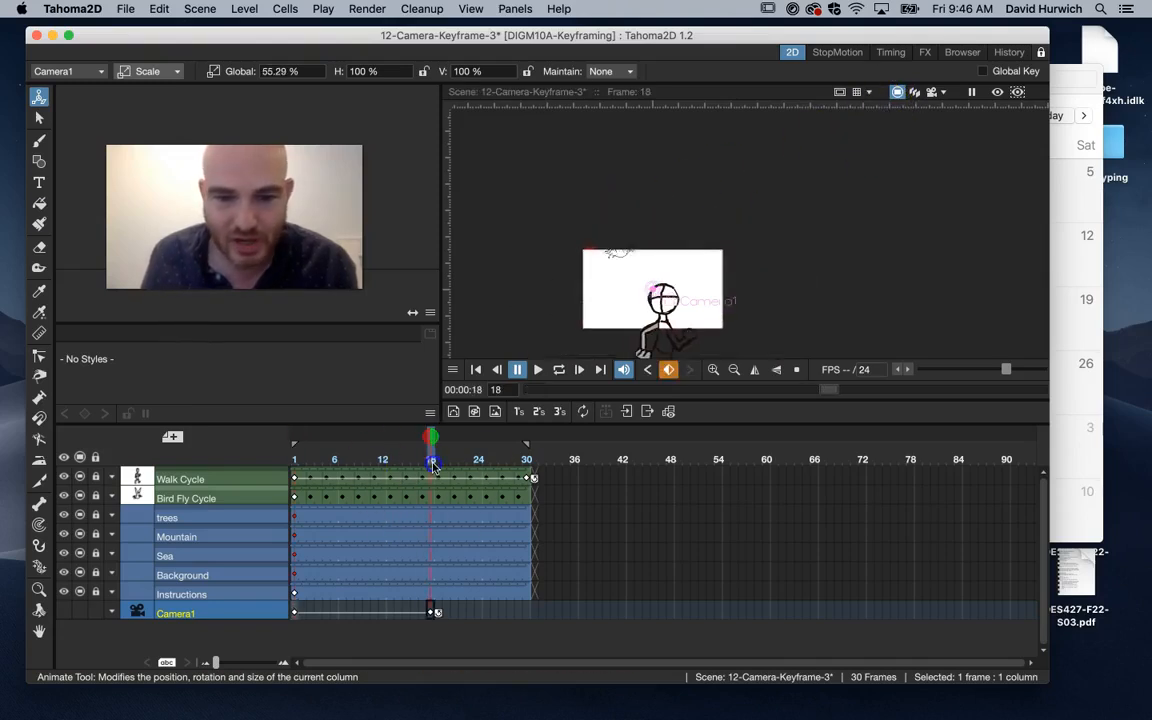
click(140, 71)
click(157, 88)
mouse_move(586, 273)
mouse_down()
mouse_move(607, 275)
mouse_move(607, 257)
mouse_move(577, 244)
mouse_move(584, 251)
mouse_up()
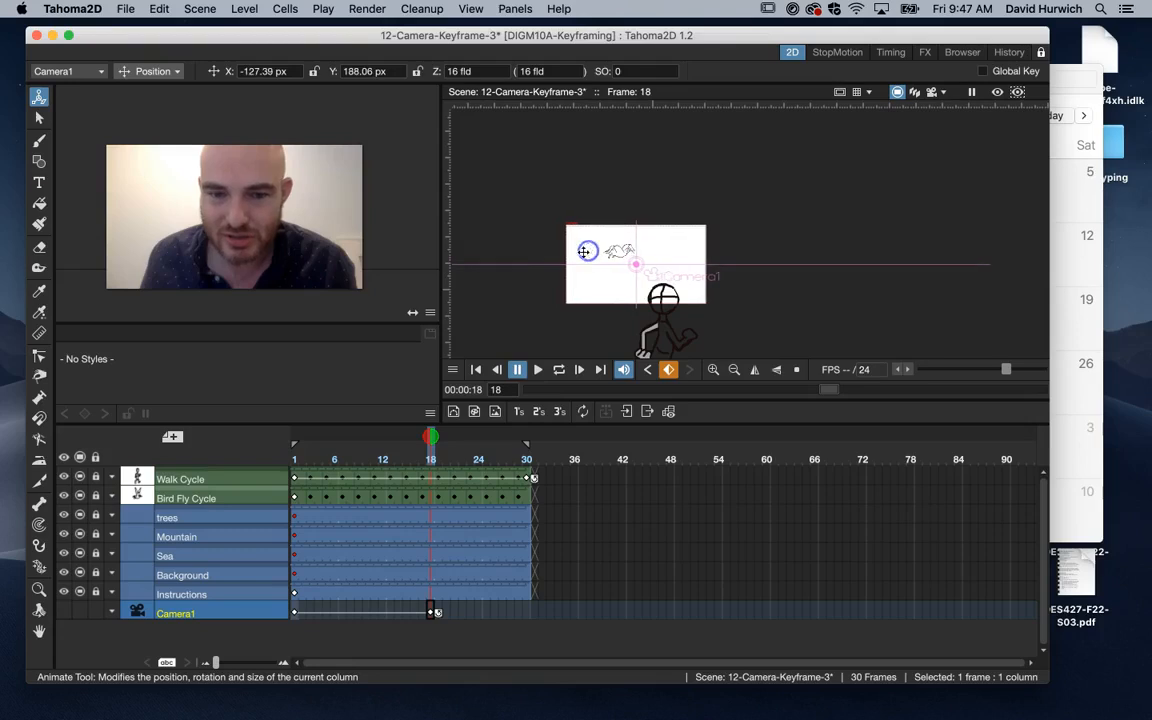
Go back to frame 1, switch to Camera View, and loop the zoom toward the bird before pausing it.
click(297, 459)
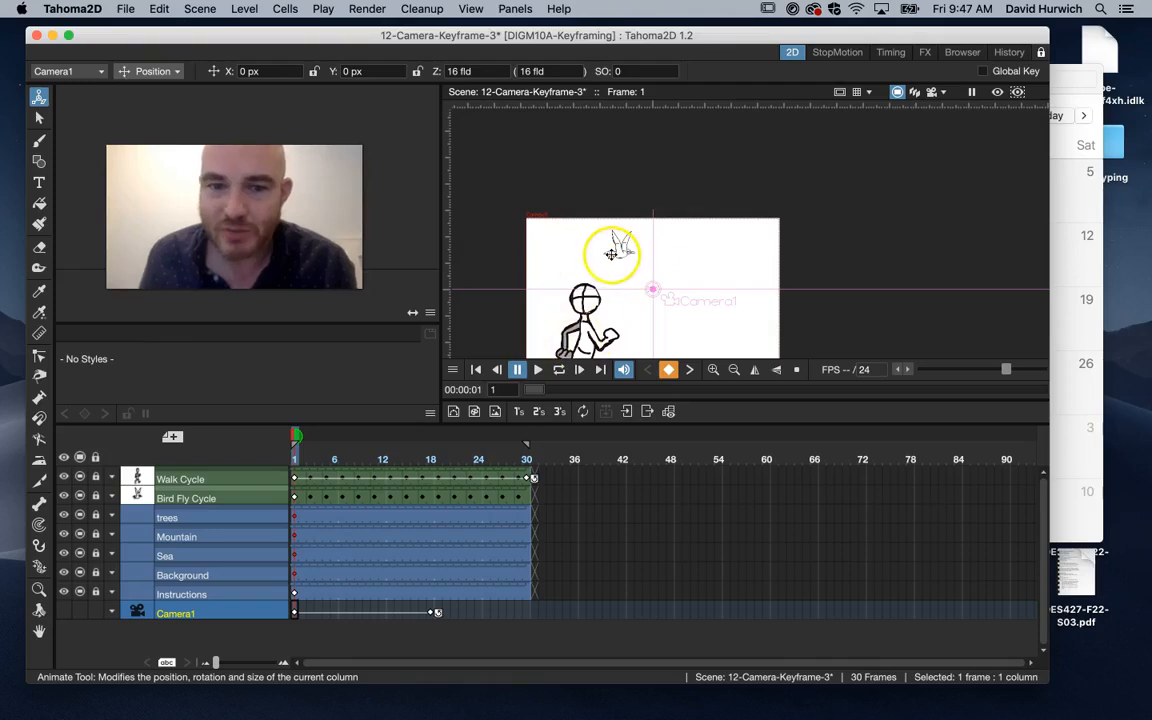
click(931, 91)
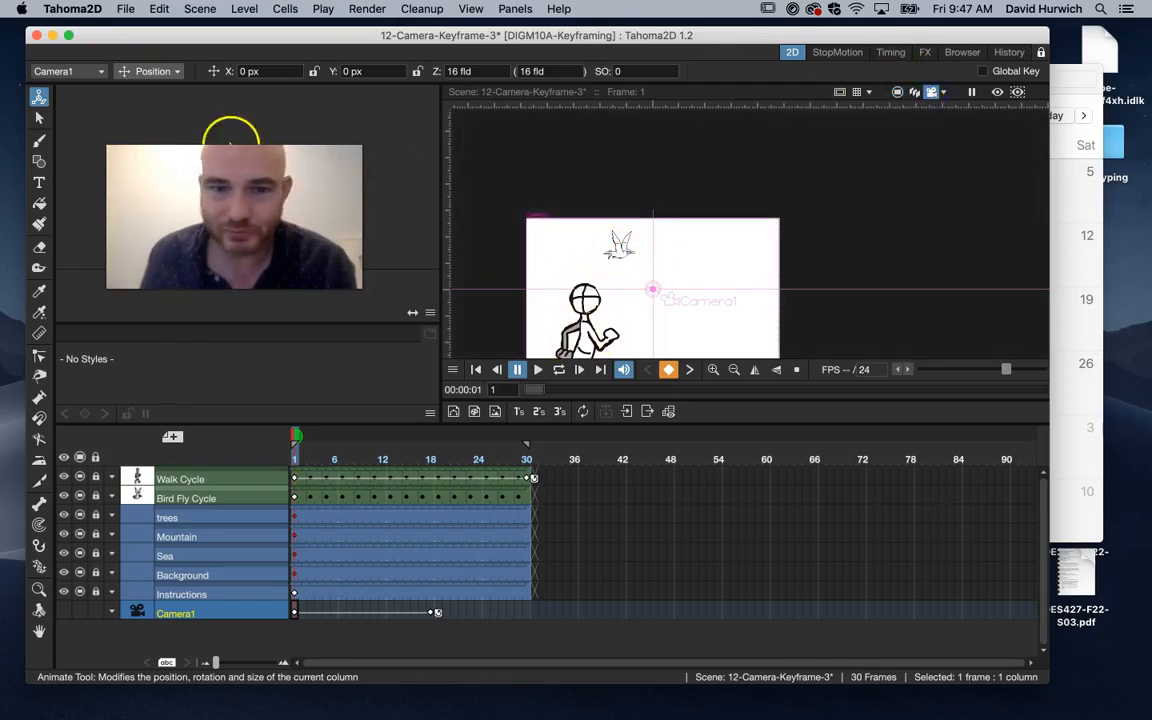
click(556, 370)
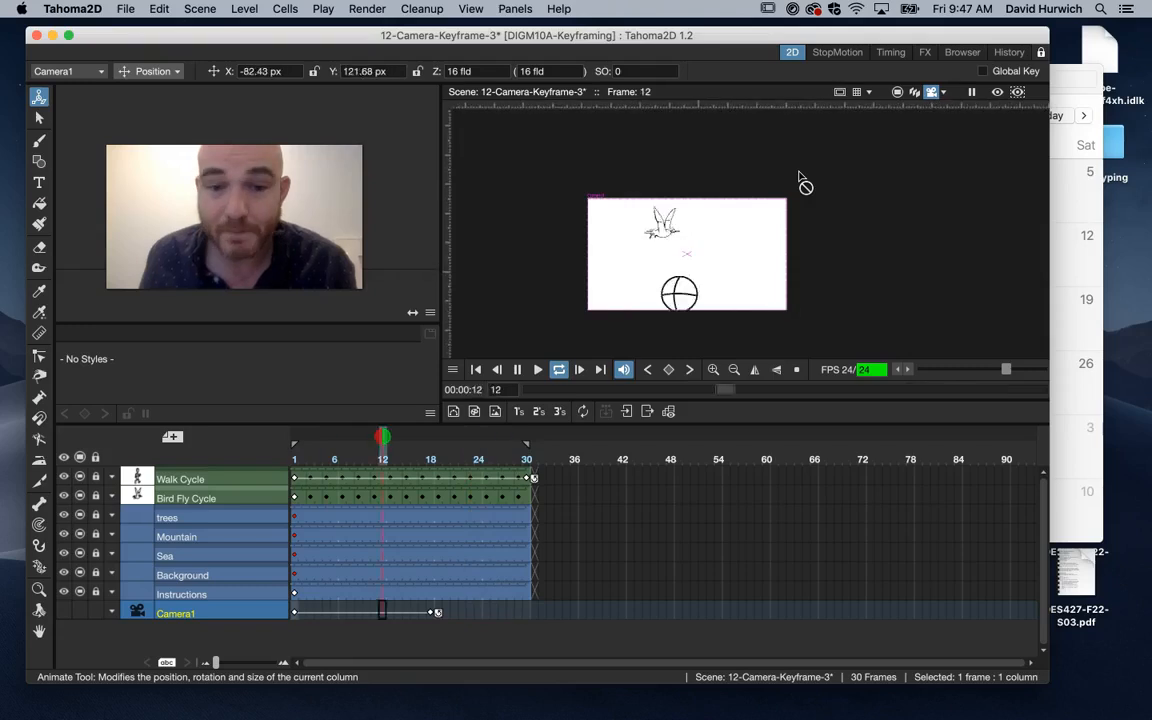
click(559, 372)
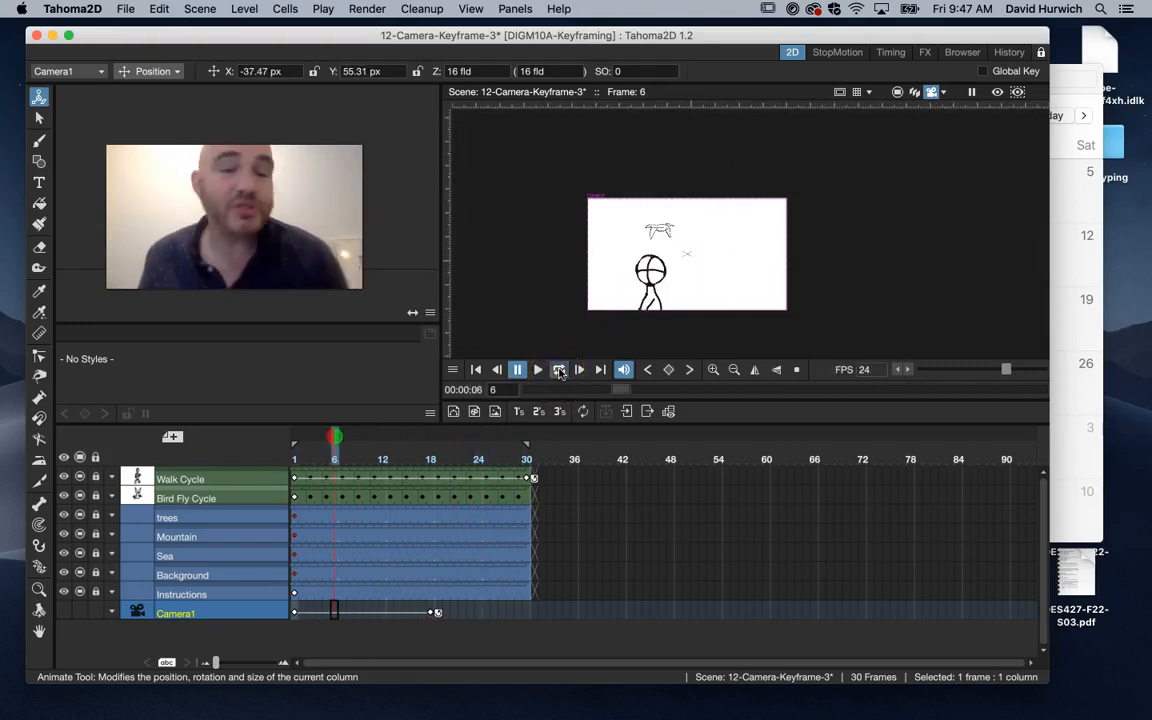